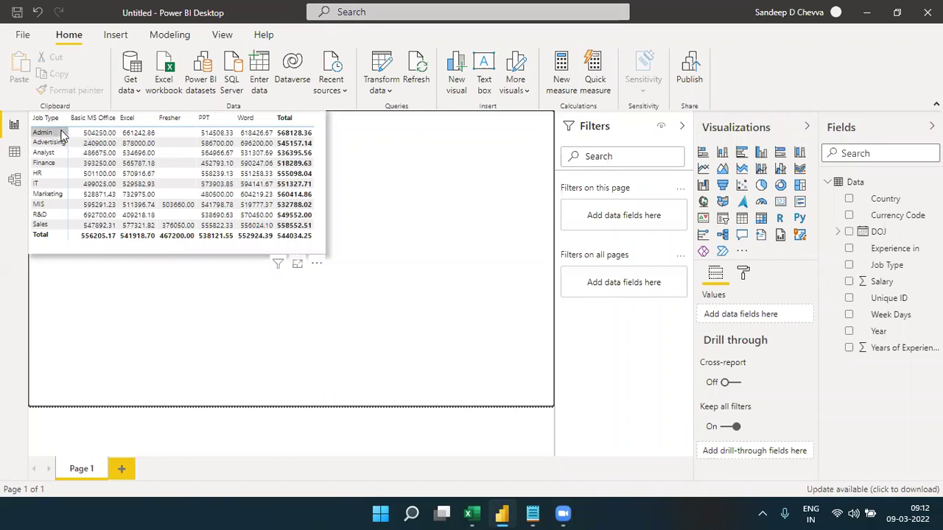
Step: Switch to the Excel workbook and examine the average salary pivot table and its stacked column chart on the Pivot1 sheet
left_click(204, 154)
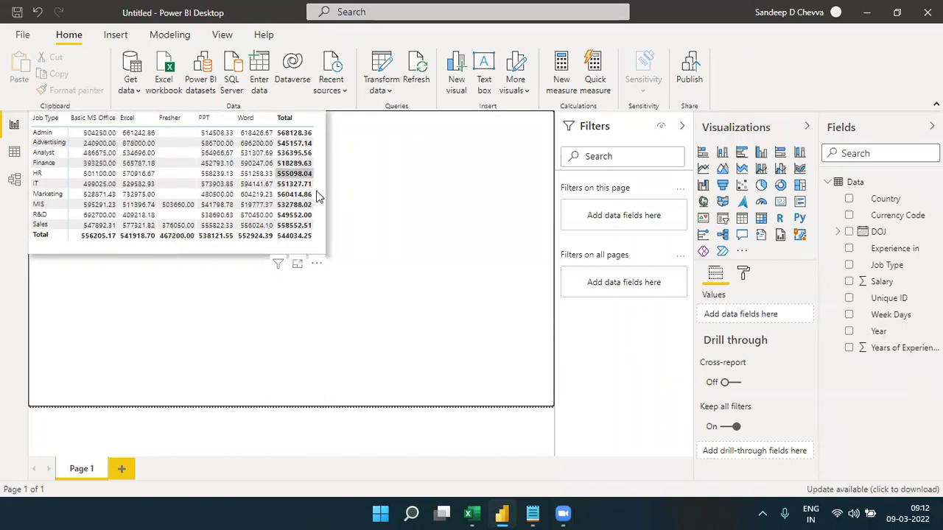
left_click(472, 514)
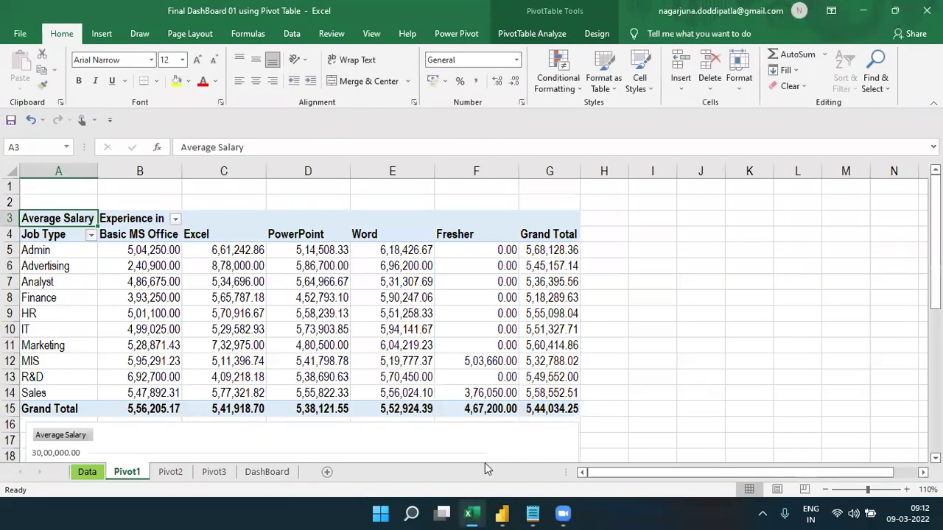
left_click(490, 318)
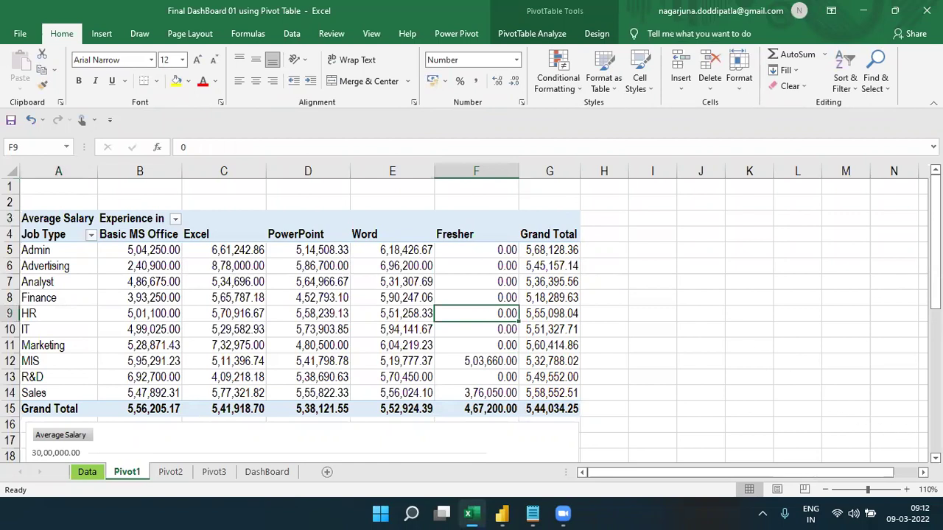
scroll(471, 317, "down", 5)
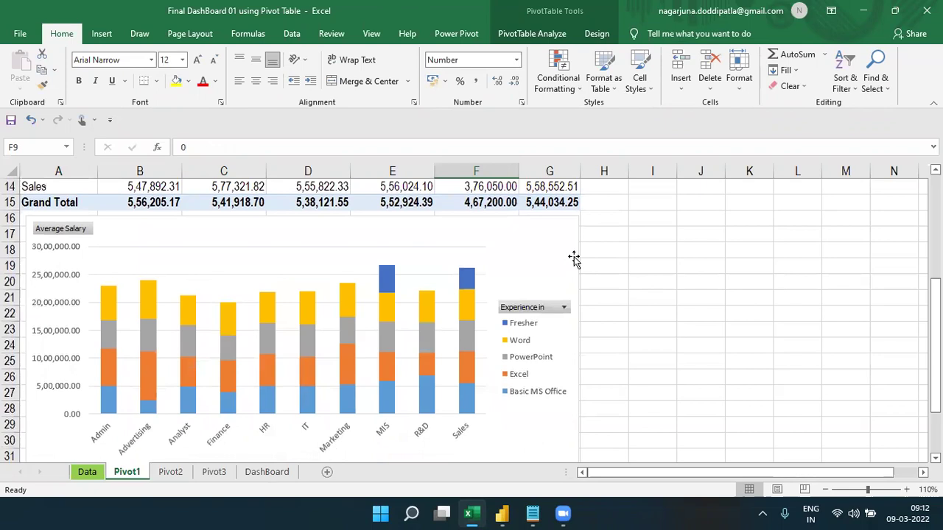
left_click(537, 239)
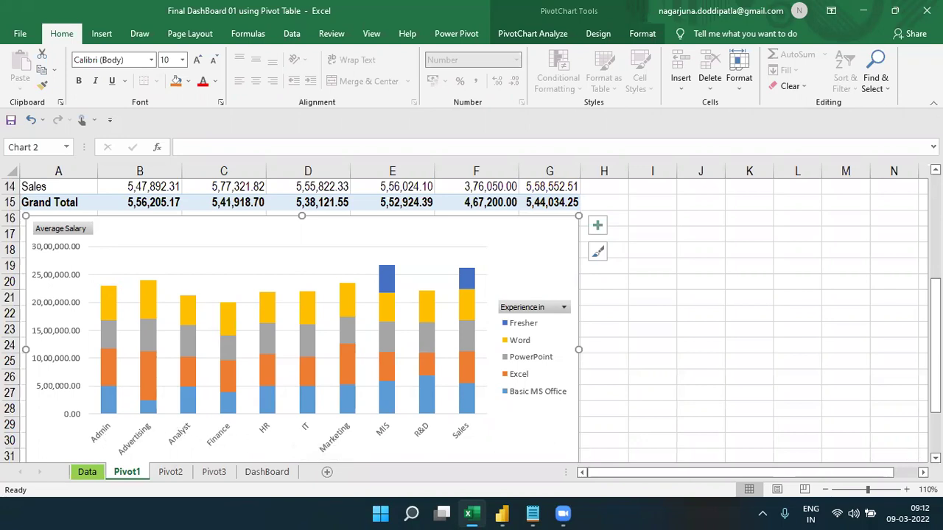
scroll(543, 395, "down", 2)
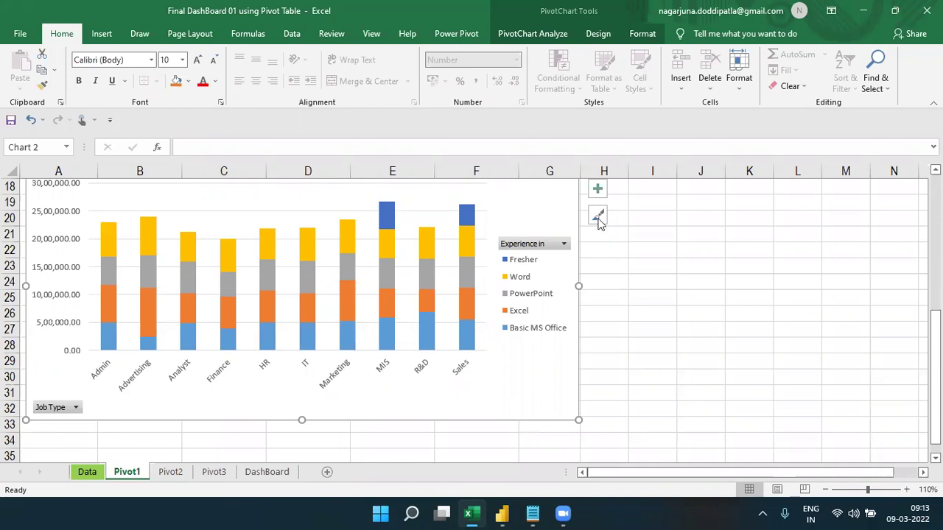
scroll(445, 221, "up", 1)
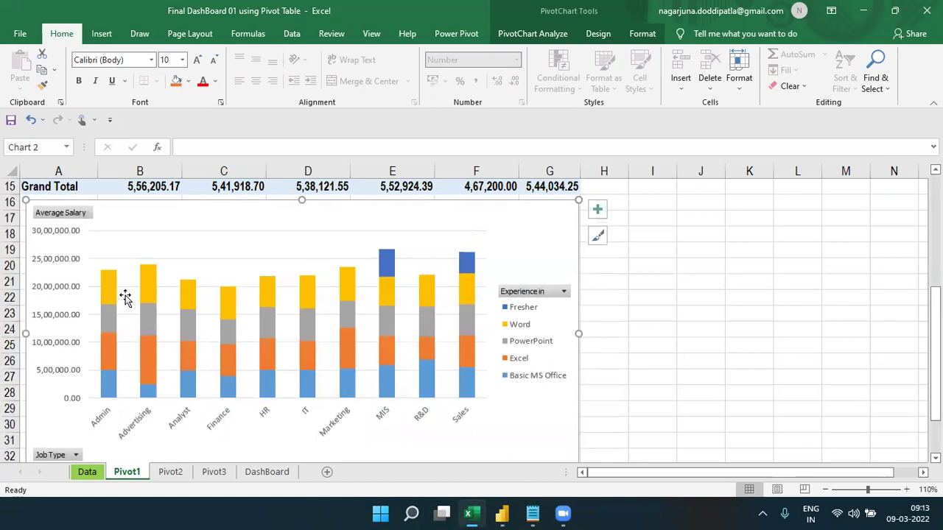
mouse_move(110, 387)
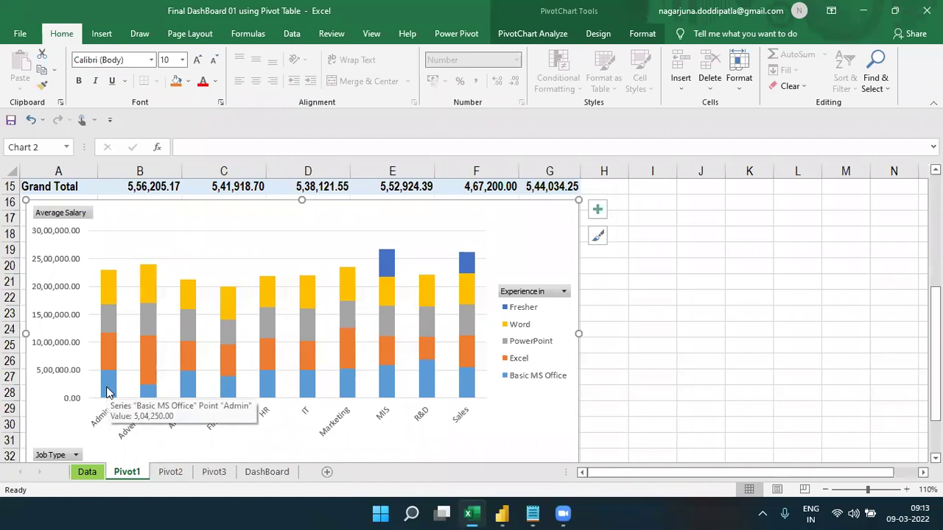
mouse_move(109, 317)
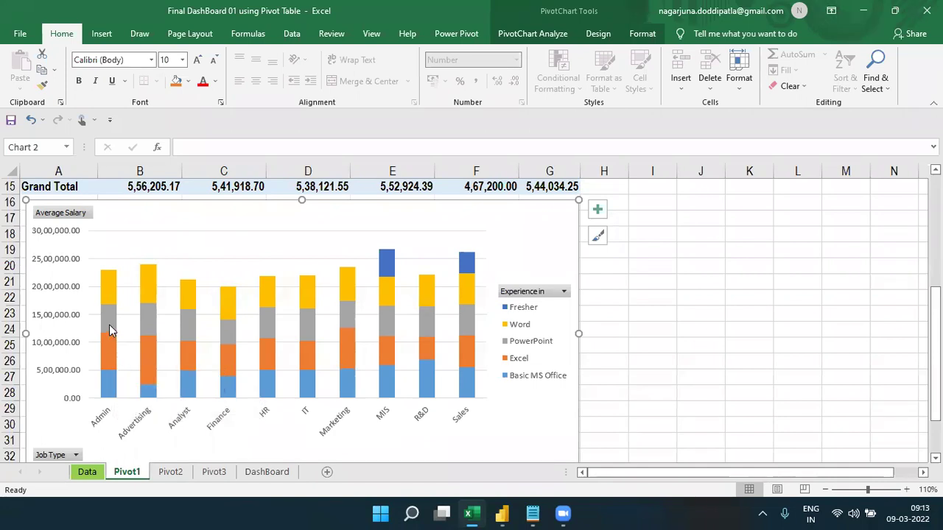
mouse_move(107, 300)
mouse_move(466, 267)
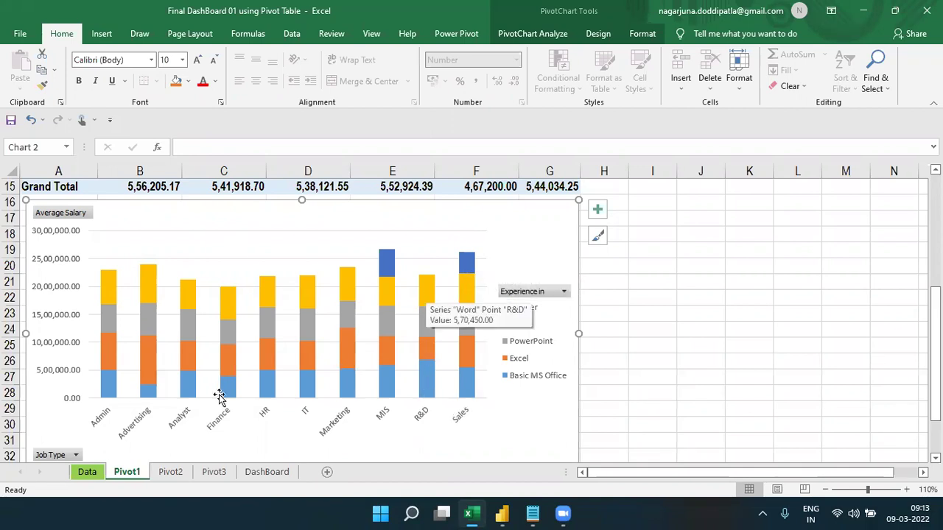
left_click(665, 337)
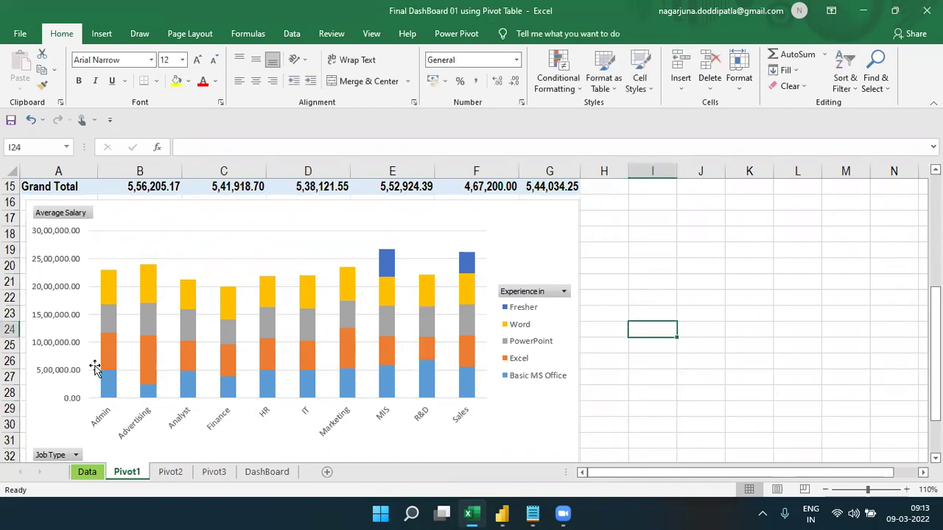
Step: Switch back to Power BI Desktop and add a stacked column chart with Job Type on its axis
left_click(502, 513)
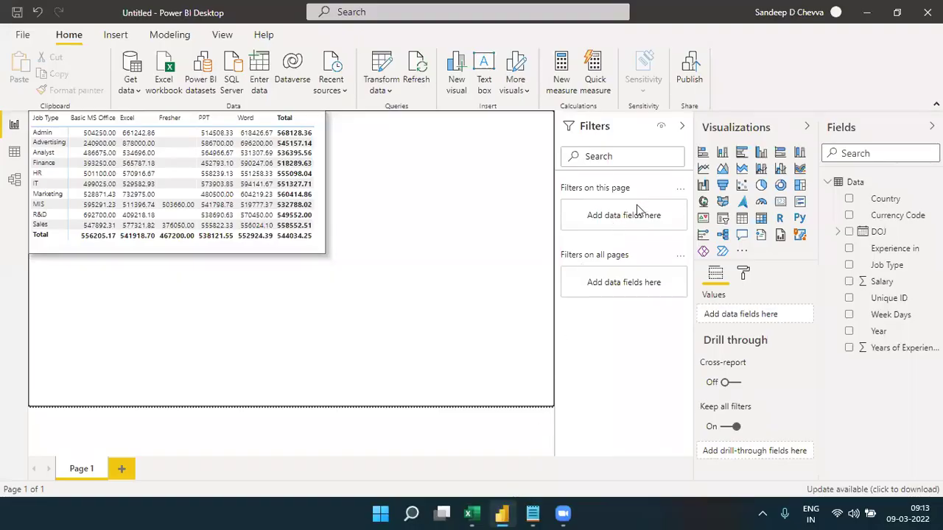
left_click(722, 154)
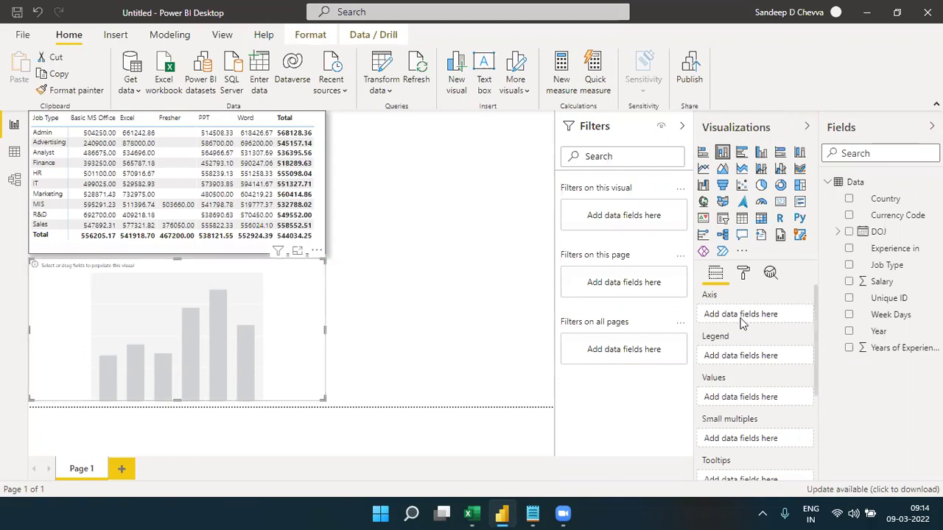
left_click_drag(884, 271, 762, 324)
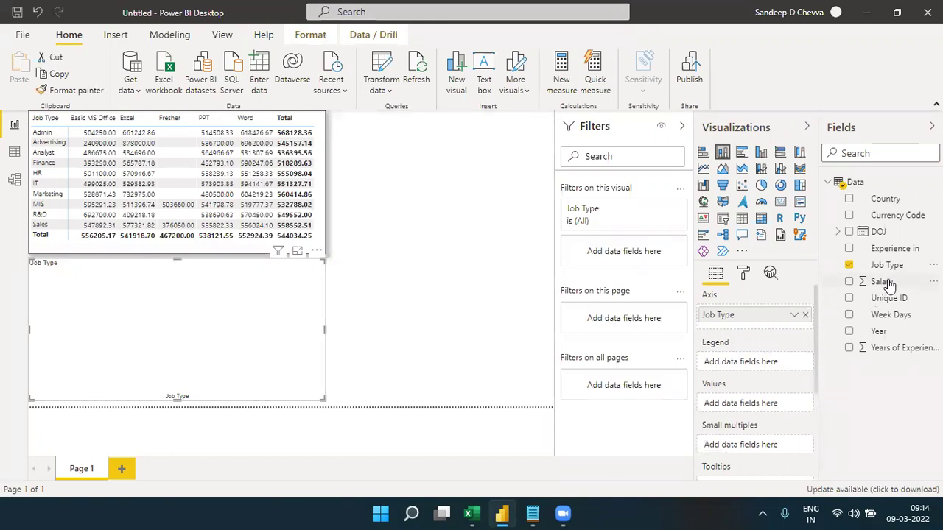
Step: Plot Salary as the column chart's values and aggregate it as Average
left_click_drag(889, 284, 789, 405)
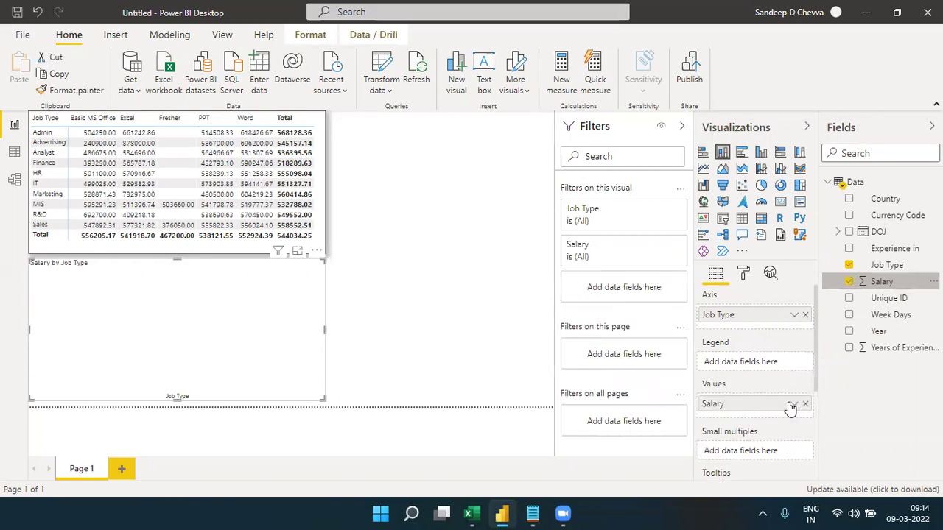
left_click(793, 405)
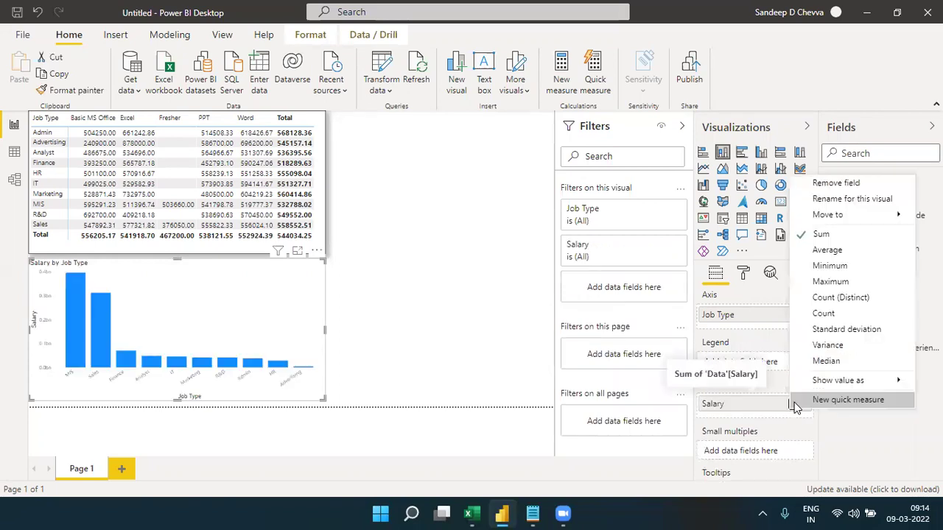
left_click(827, 250)
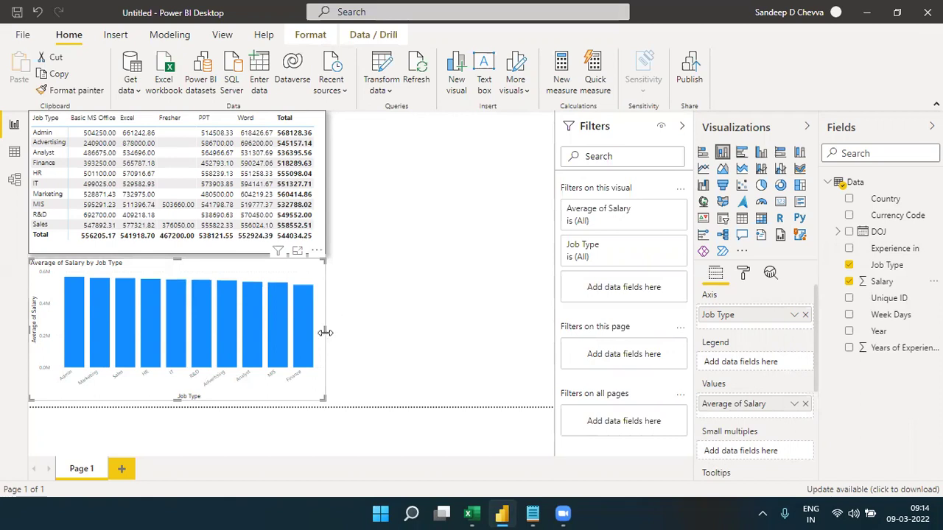
Step: Use Experience in as the chart's legend and enlarge the chart, mainly in width, down to the page's lower edge
mouse_move(303, 296)
left_click_drag(887, 282, 770, 366)
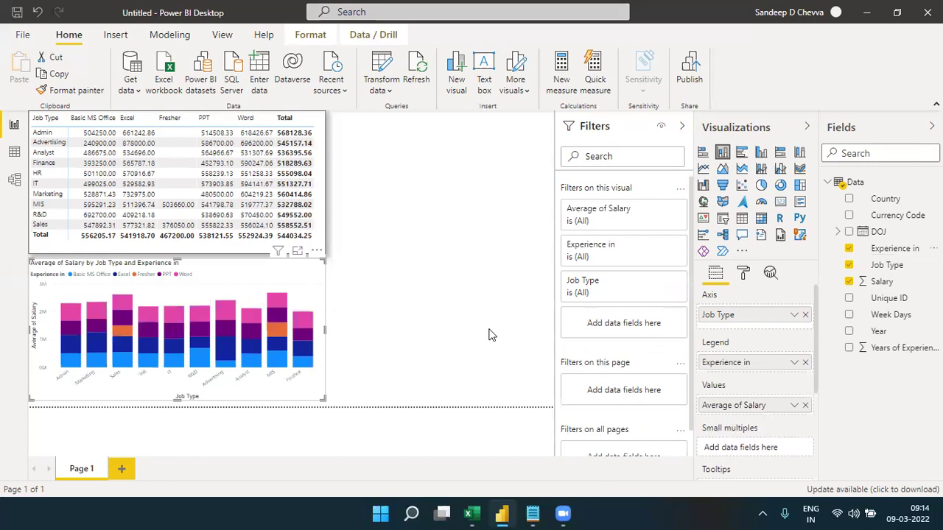
left_click_drag(319, 399, 439, 414)
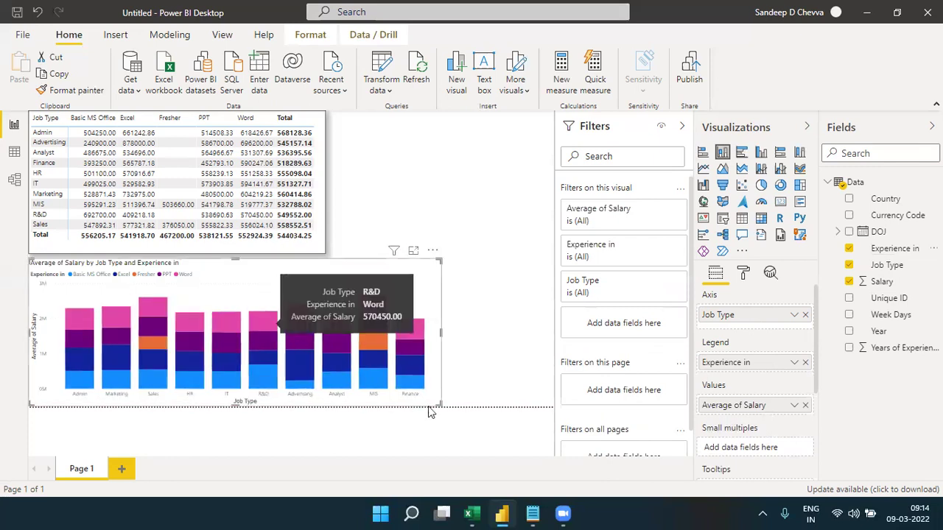
Step: Compare with the pivot chart in Excel and set the Power BI chart's legend position to Right center
left_click(467, 514)
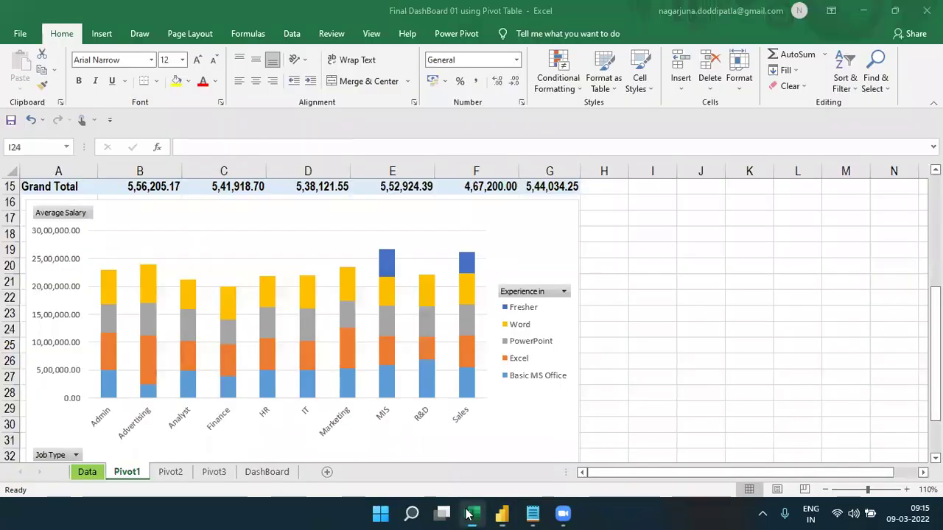
left_click(467, 514)
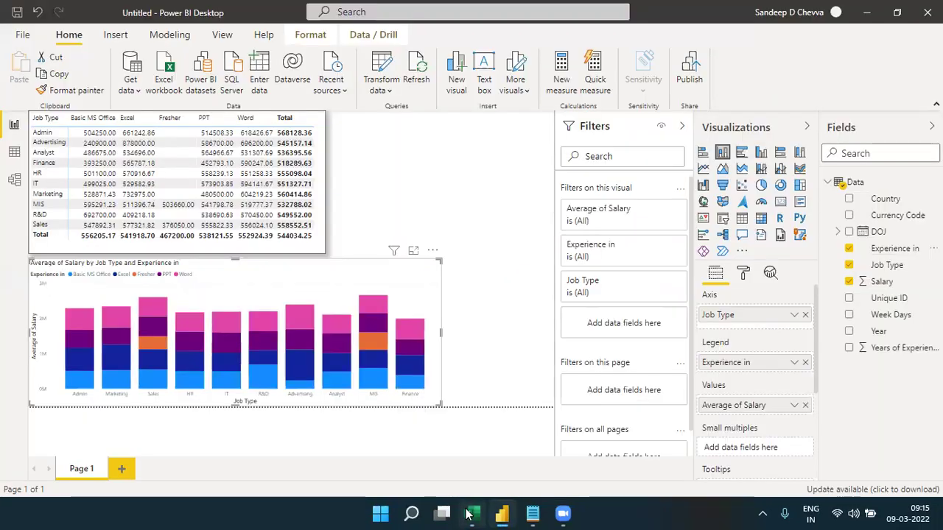
left_click(467, 514)
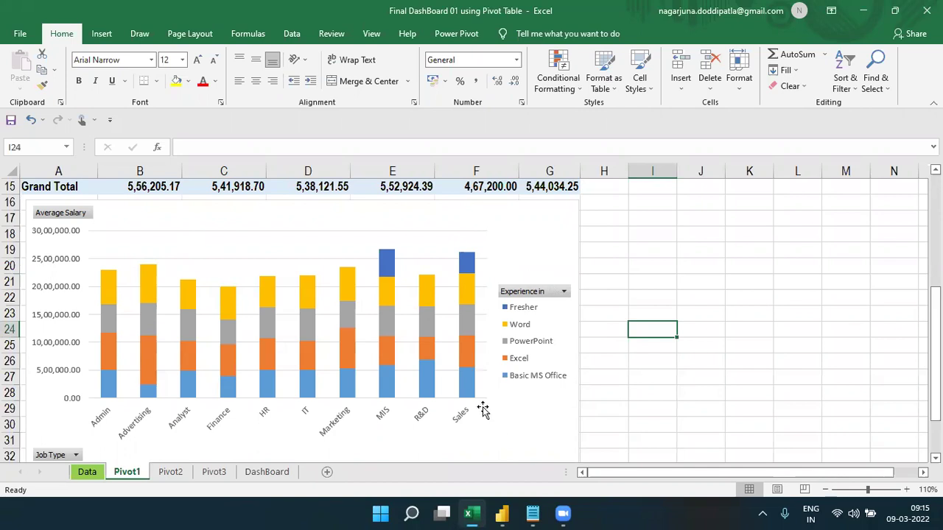
left_click(475, 512)
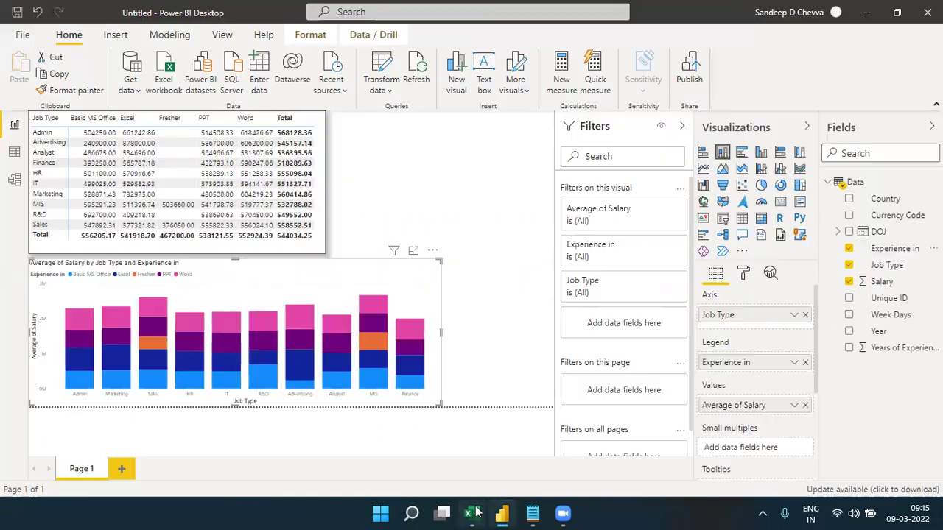
left_click(740, 279)
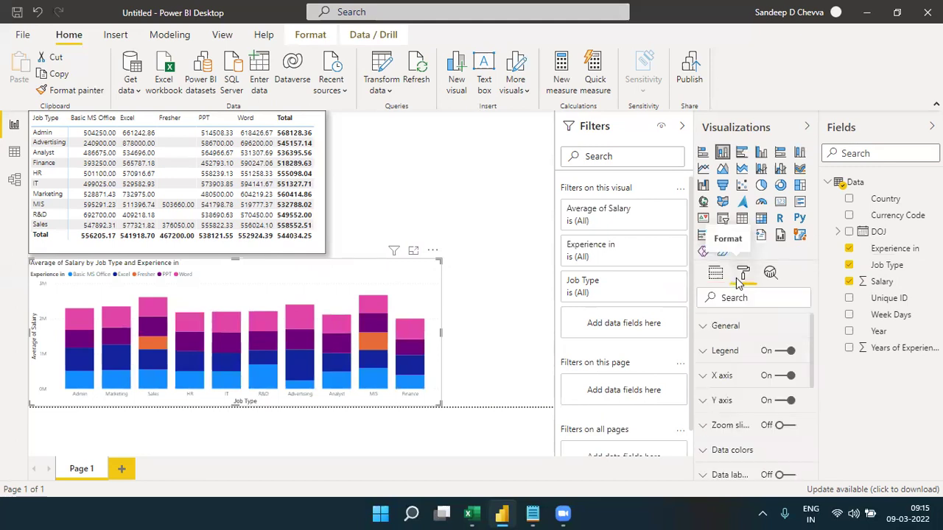
left_click(711, 354)
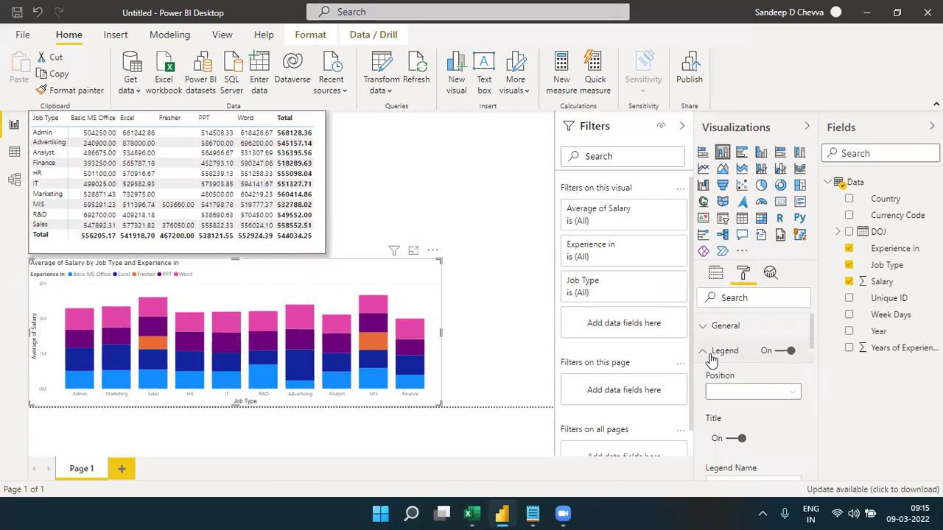
left_click(757, 393)
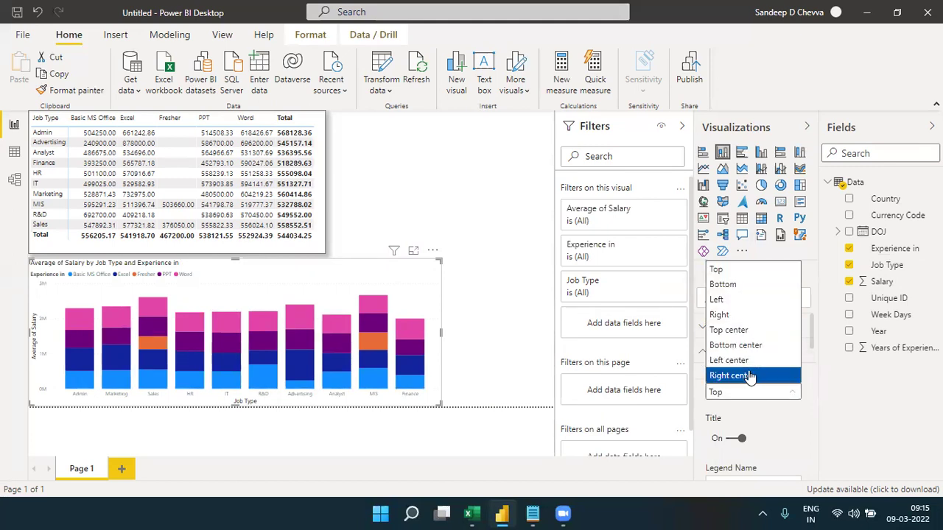
left_click(750, 376)
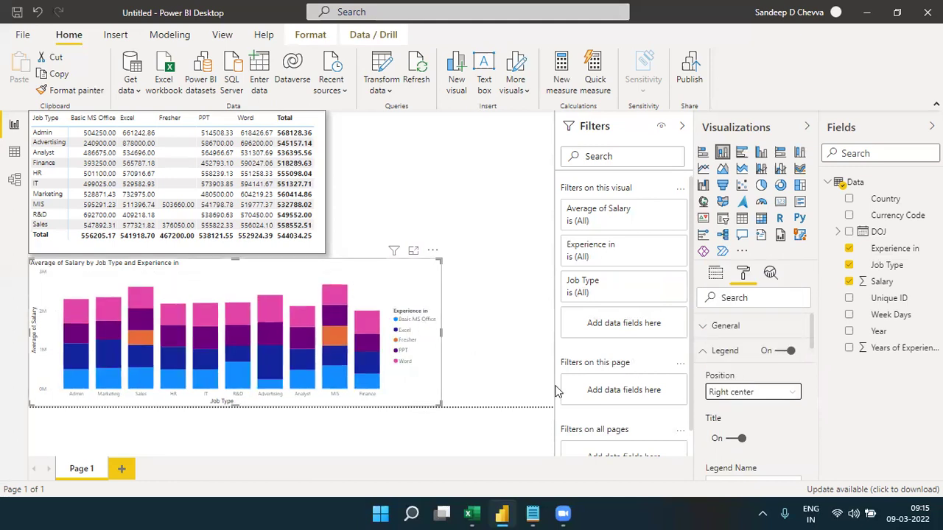
left_click(724, 352)
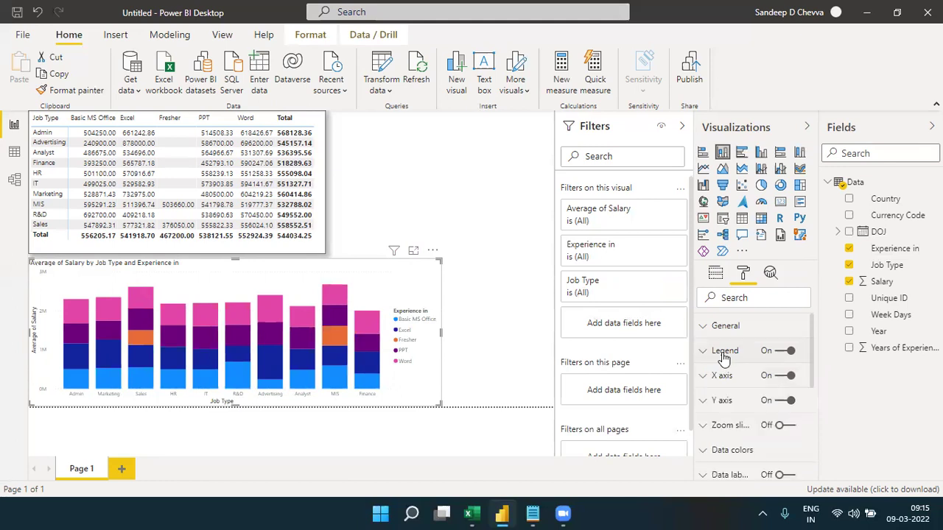
Step: Check the series colours in the Excel pivot chart and set the Power BI chart's Fresher data colour to dark blue
left_click(472, 513)
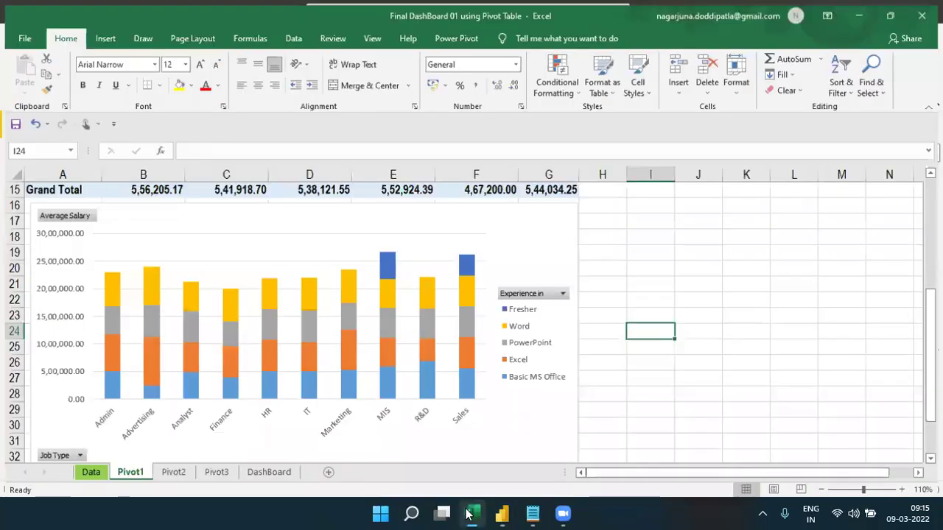
key("alt+Tab")
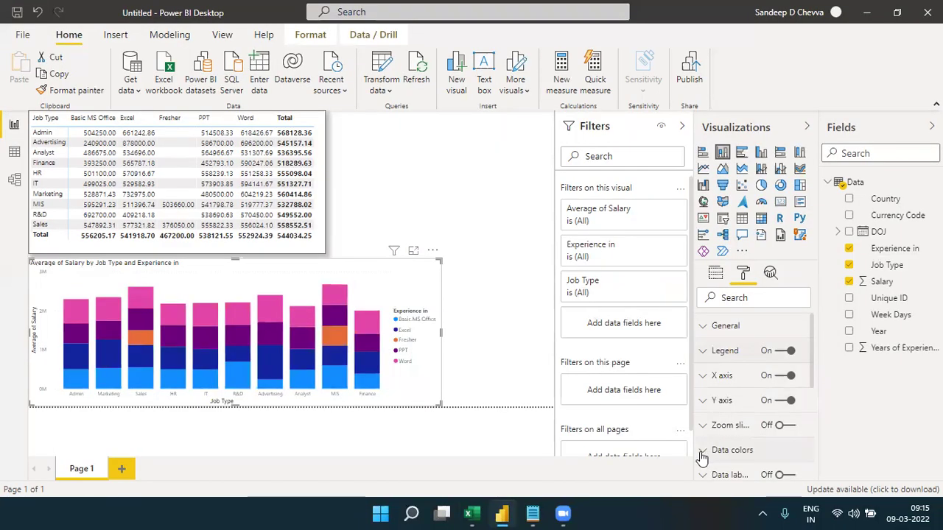
left_click(701, 453)
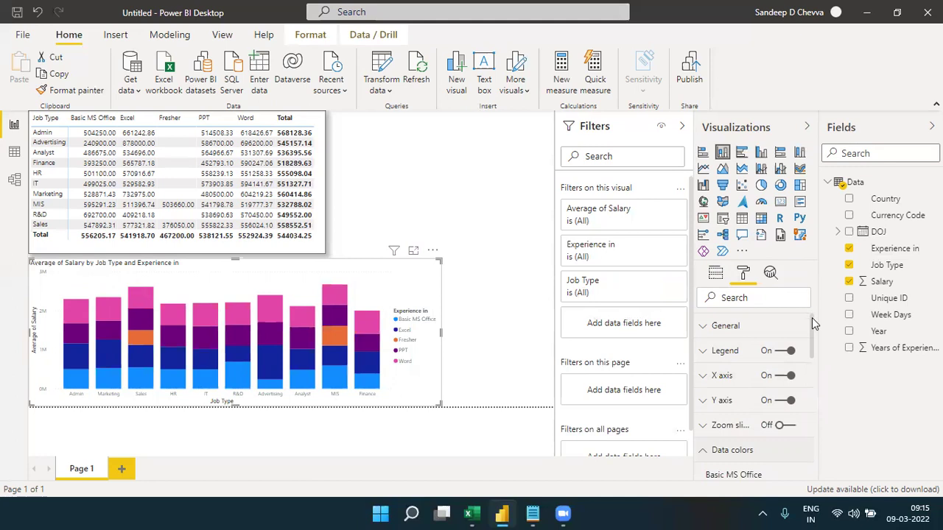
left_click_drag(811, 330, 811, 354)
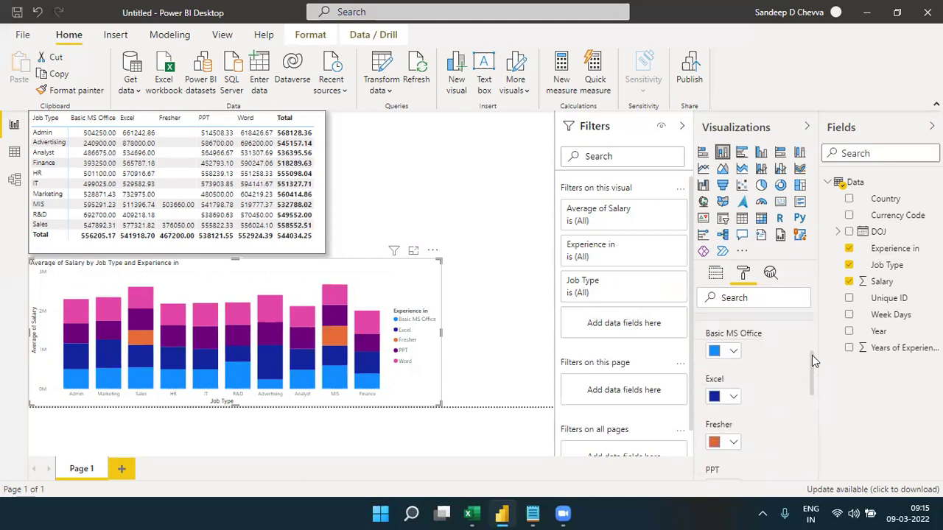
left_click(473, 510)
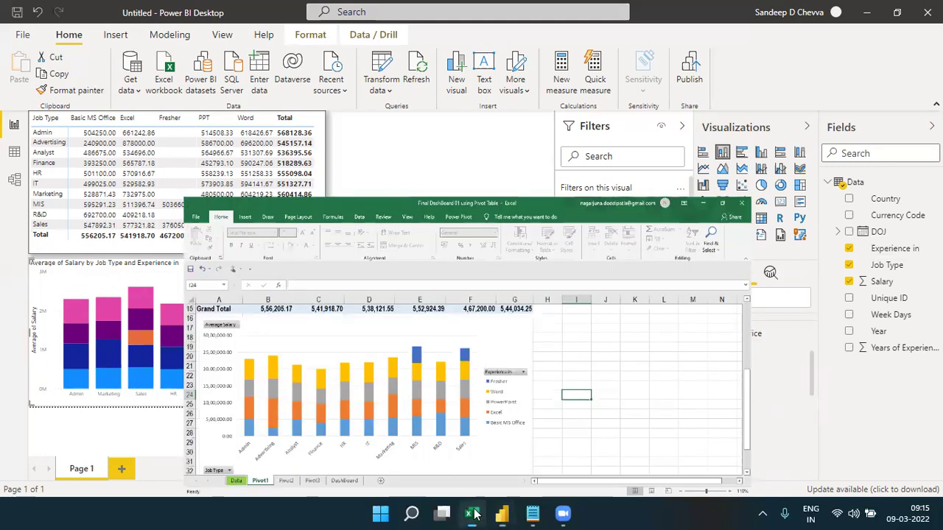
left_click(474, 513)
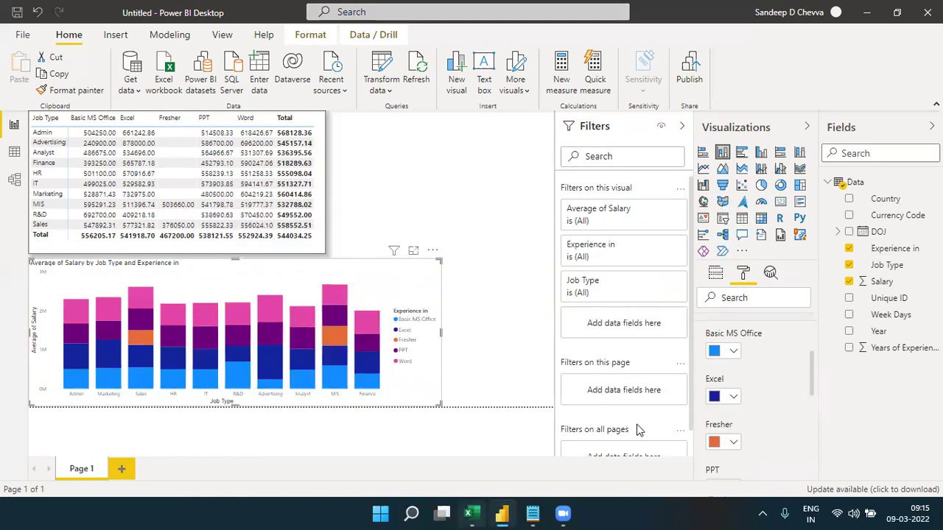
left_click(732, 443)
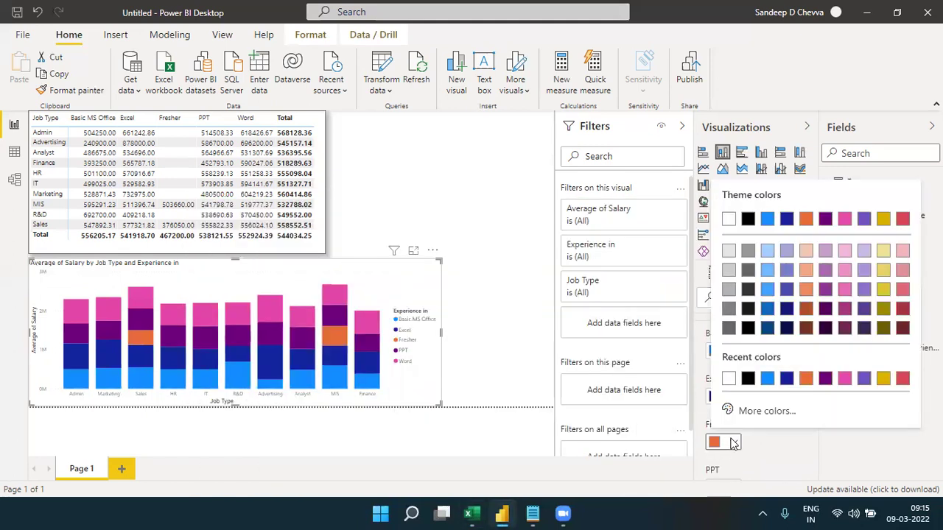
left_click(787, 379)
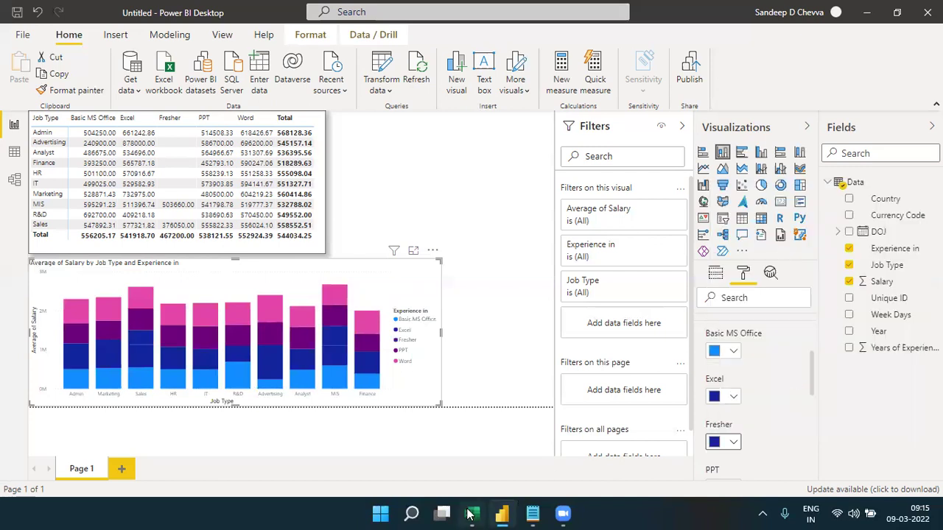
Step: Compare with the Excel pivot chart again and set the Word series' data colour to dark yellow
left_click(471, 513)
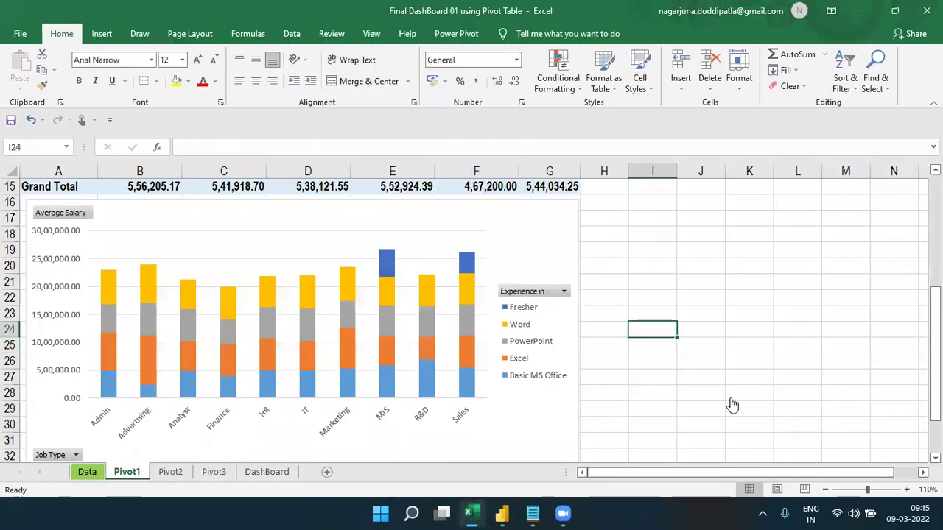
key("alt+Tab")
scroll(814, 380, "down", 3)
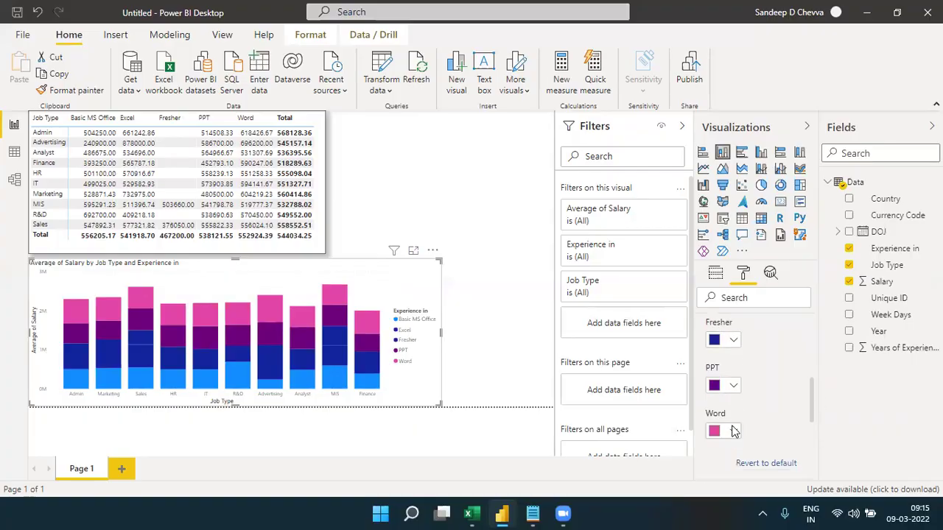
left_click(732, 432)
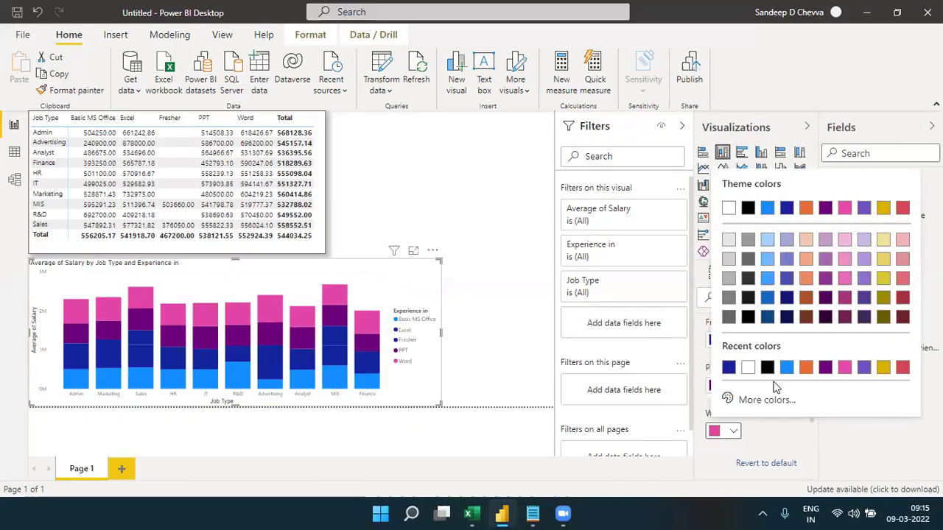
left_click(884, 368)
Step: Compare with the Excel pivot chart and set the PPT series' data colour to medium grey
left_click(472, 514)
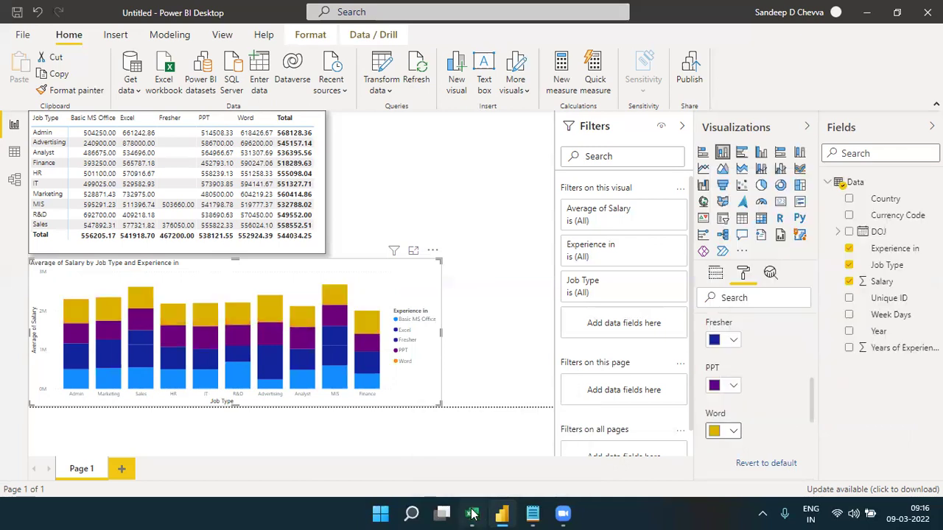
left_click(472, 514)
left_click(730, 387)
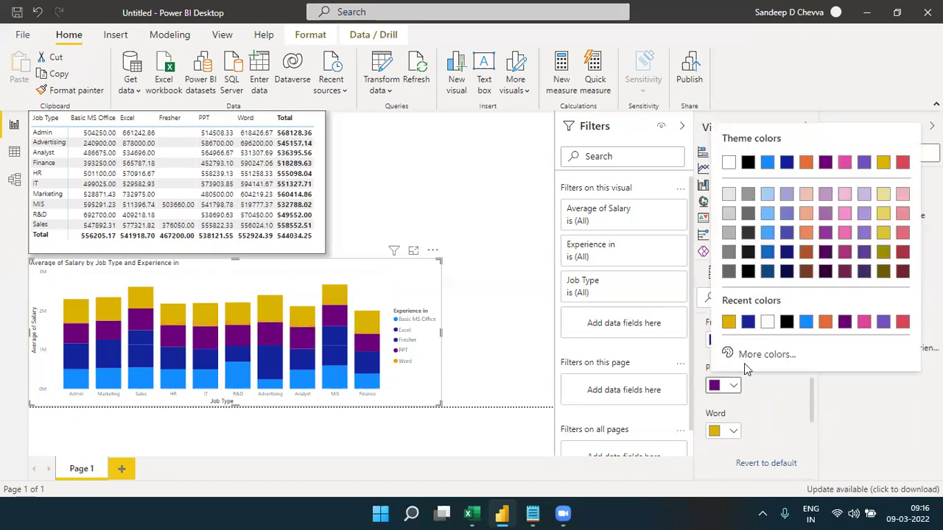
left_click(729, 253)
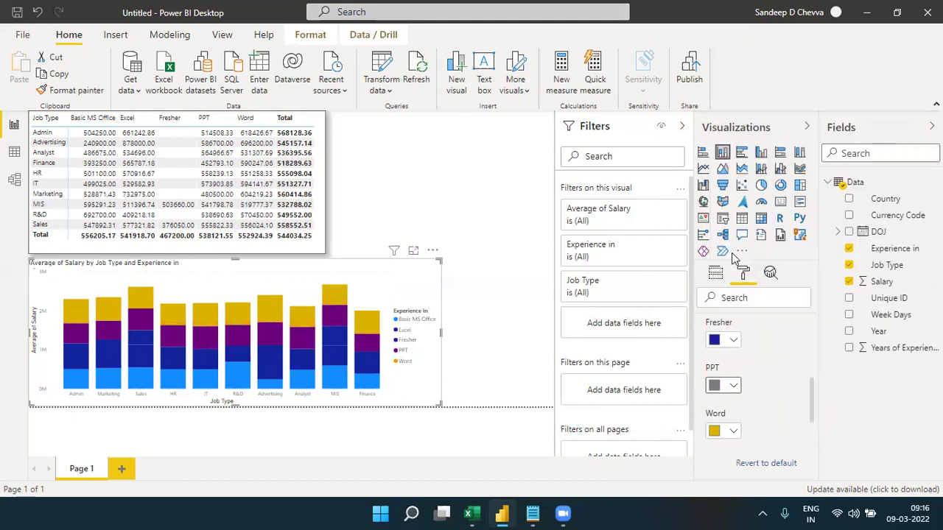
Step: Compare with the Excel pivot chart and set the Excel series' data colour to orange
left_click(471, 514)
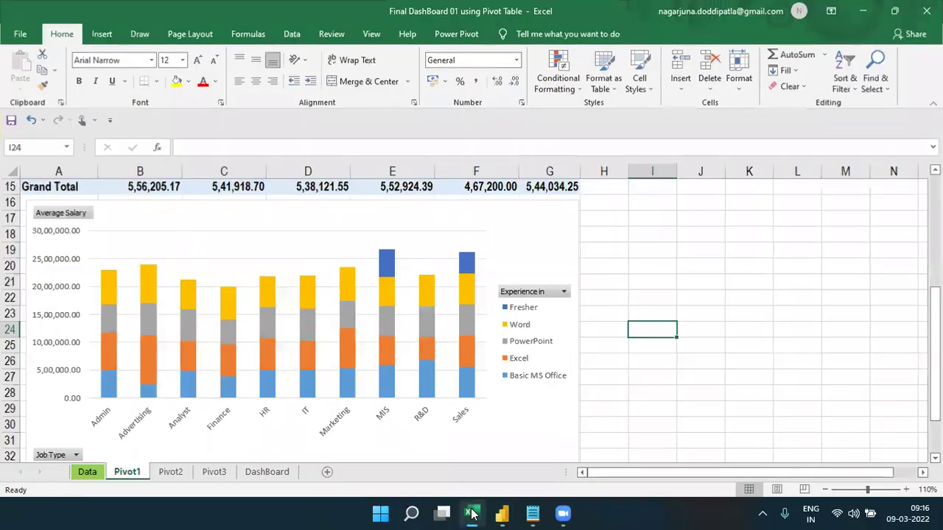
key("alt+Tab")
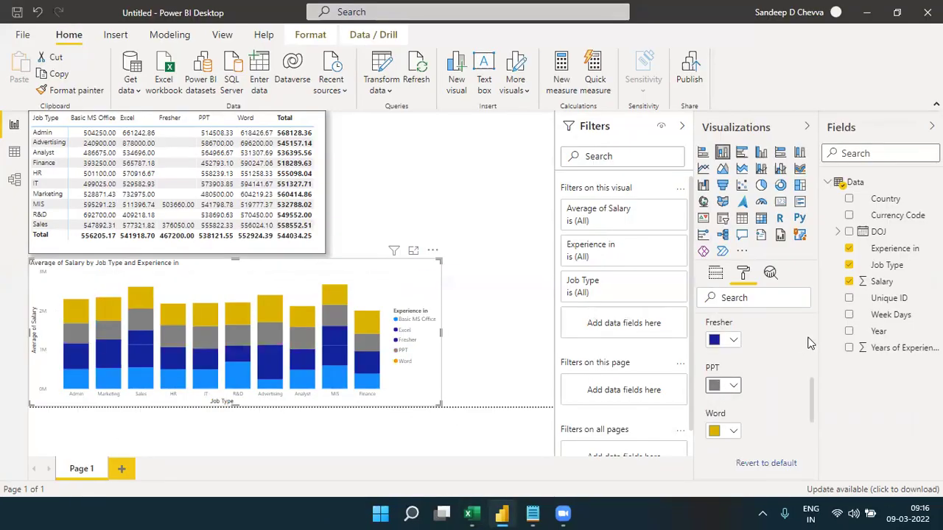
scroll(756, 364, "up", 3)
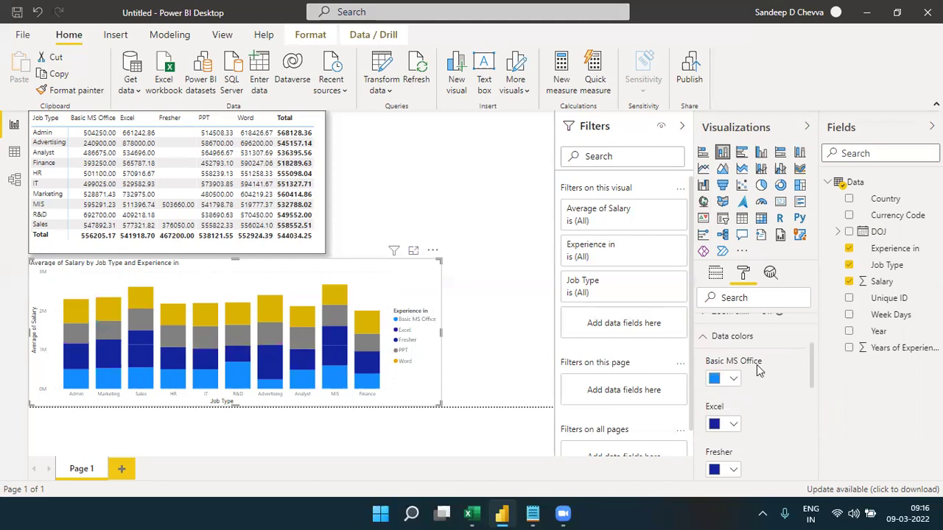
left_click(734, 424)
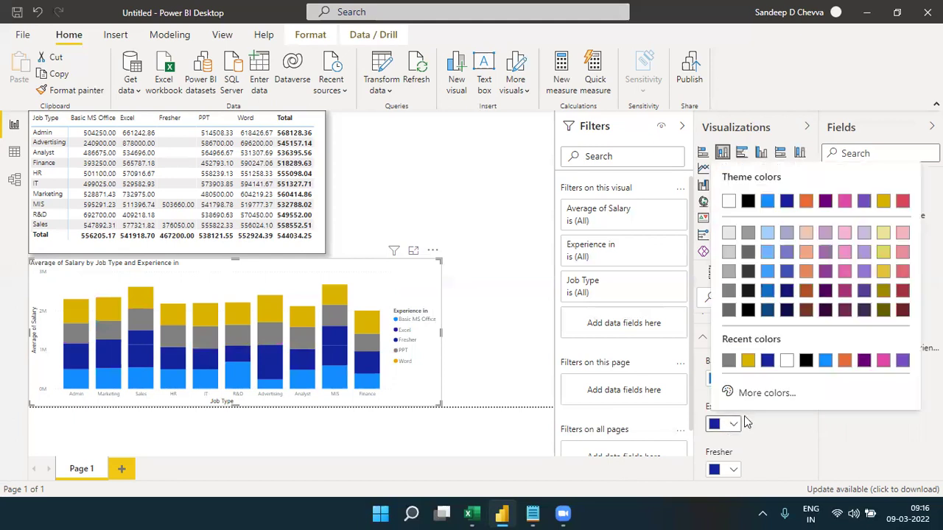
left_click(844, 360)
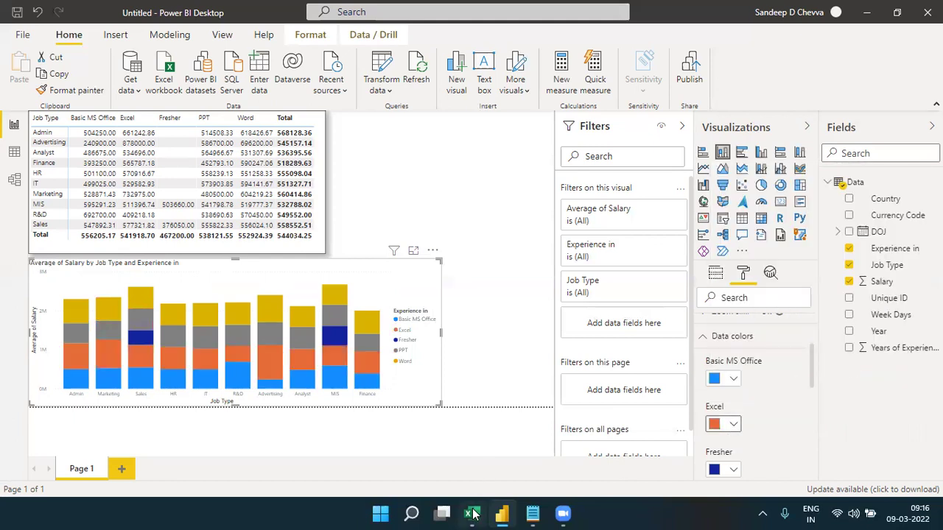
Step: Compare the recoloured chart with the Excel pivot chart, deselect it and collapse the Filters pane
left_click(472, 513)
left_click(472, 513)
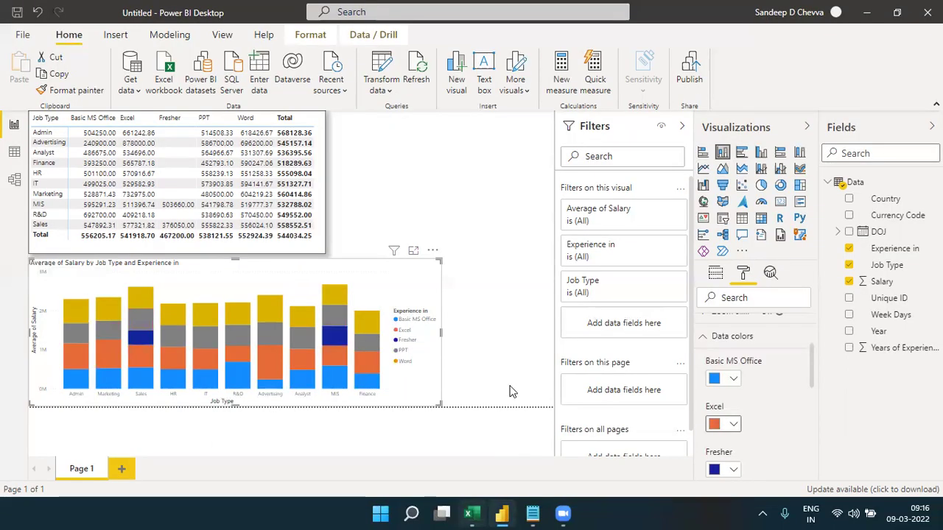
left_click(503, 373)
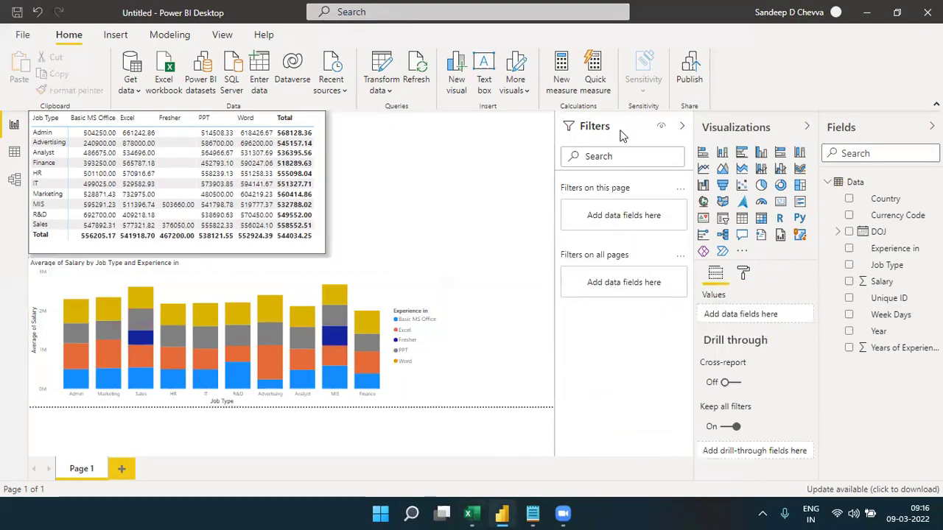
left_click(681, 126)
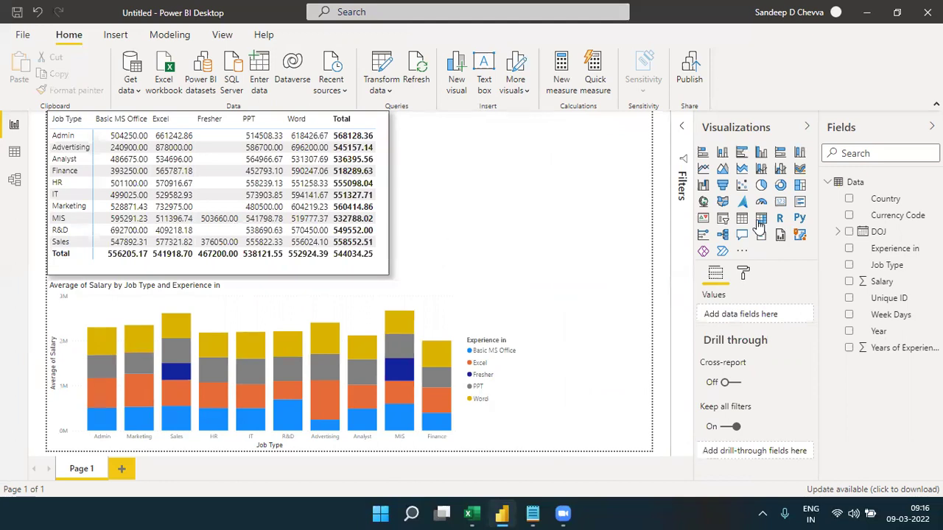
Step: Open the Data query in the Power Query Editor and select the Experience in column
left_click(390, 96)
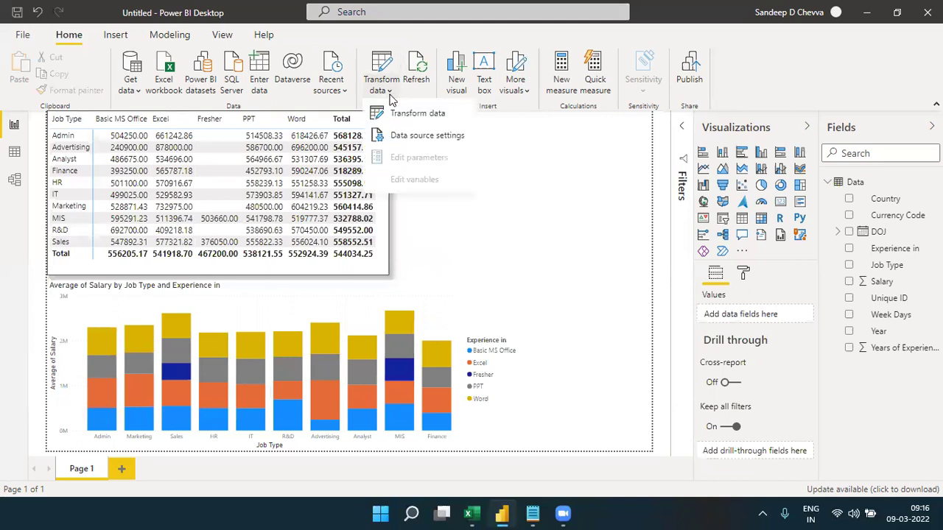
left_click(422, 117)
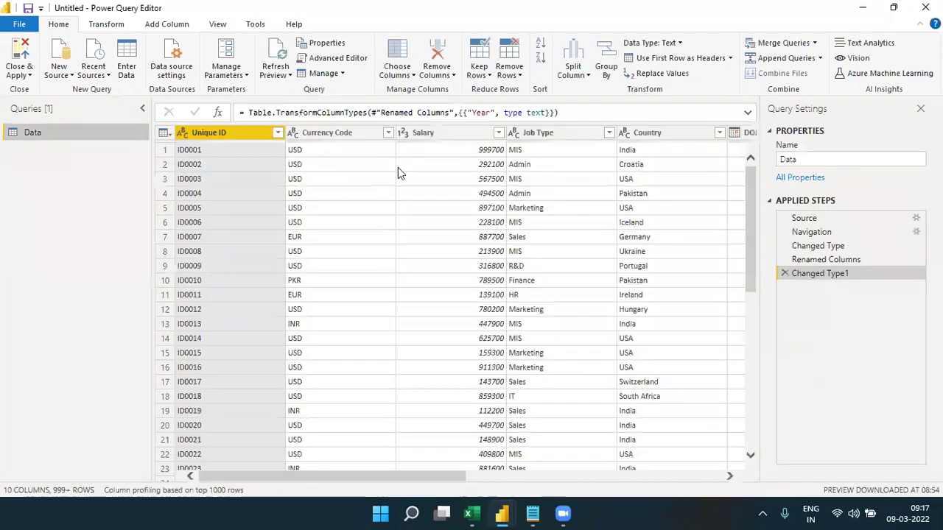
left_click_drag(312, 477, 493, 472)
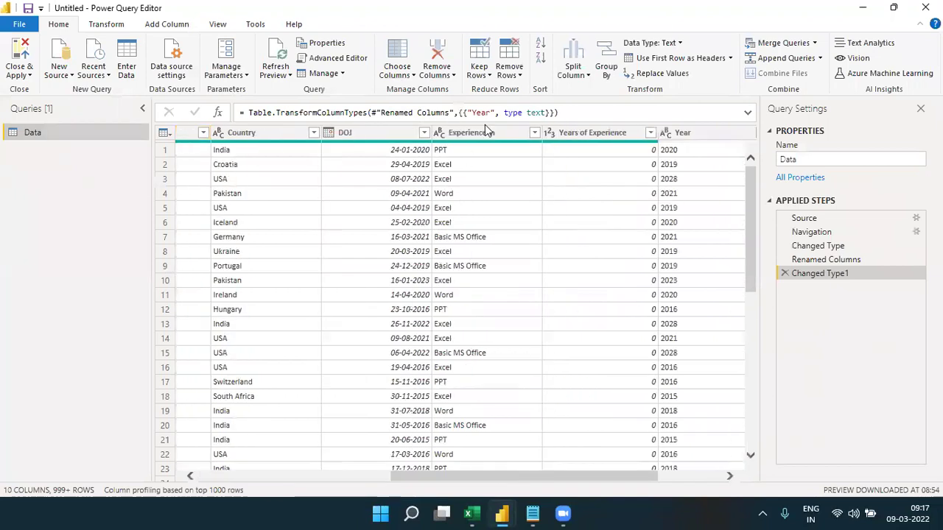
left_click(486, 137)
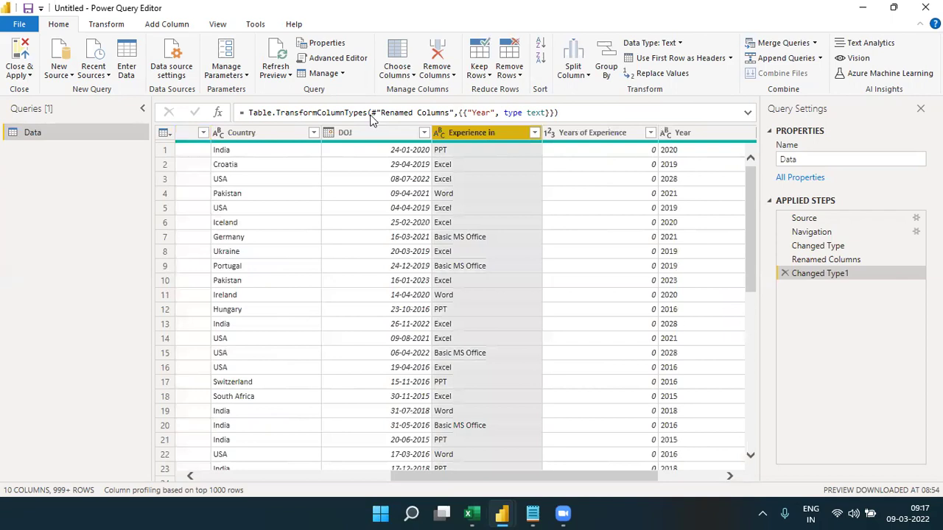
Step: Start a Replace Values transformation on the Experience in column with PPT as the value to find
left_click(107, 24)
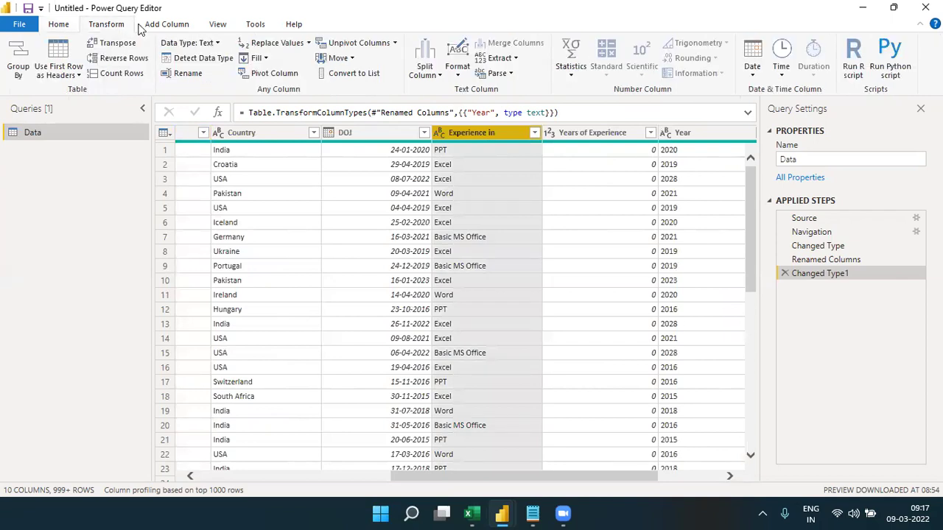
left_click(307, 46)
left_click(297, 60)
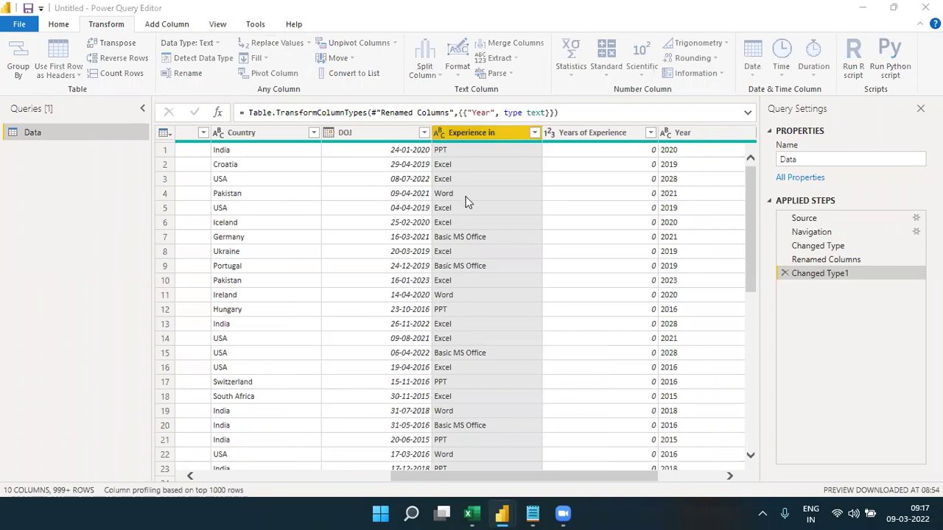
type("PPT")
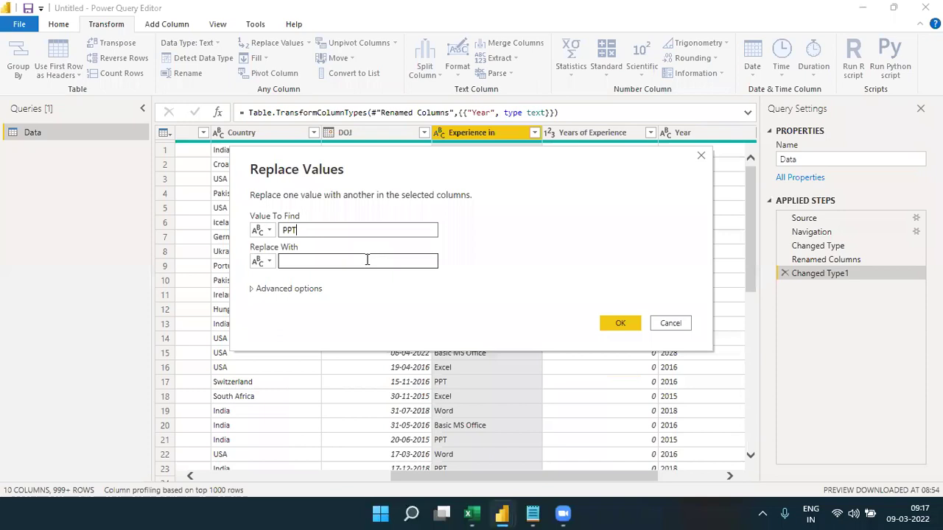
Step: Check the legend spelling in the Excel pivot chart, enter PowerPoint as the replacement value and apply the replacement
left_click(366, 260)
type("Power")
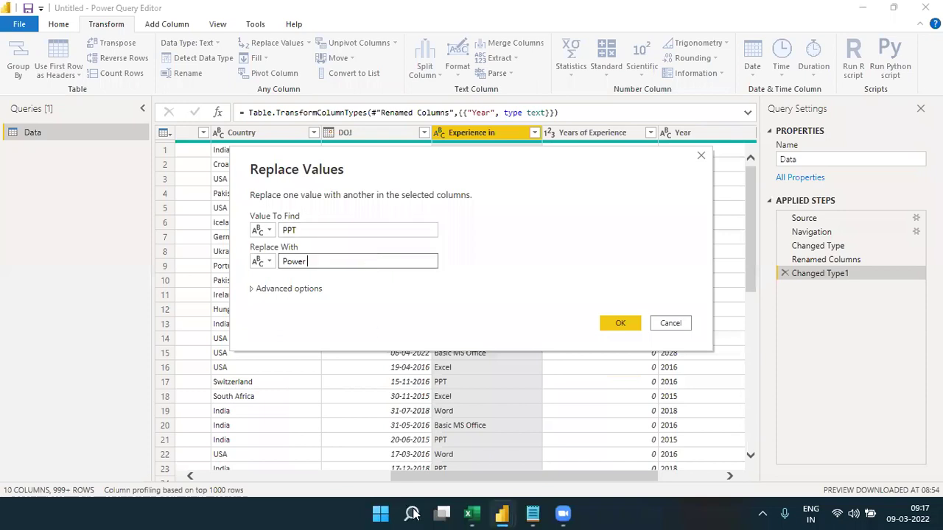
type(" P")
left_click(471, 514)
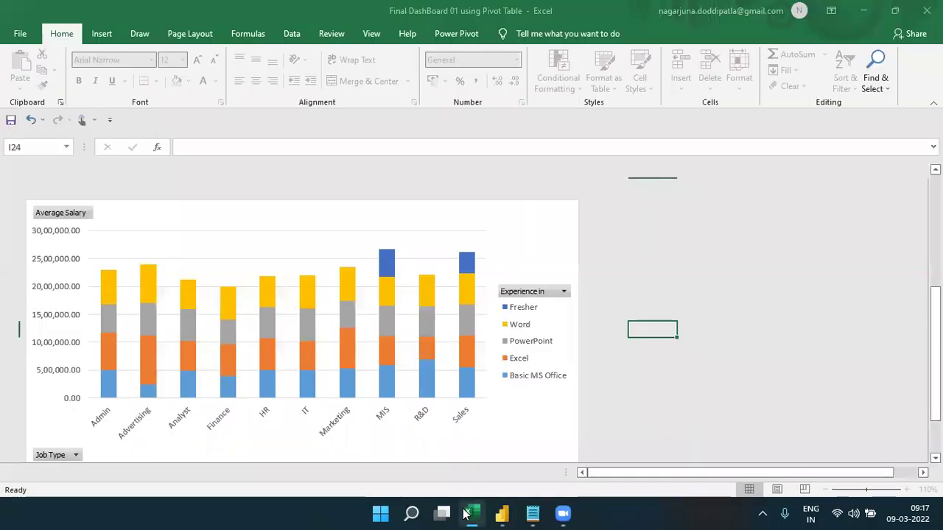
left_click(363, 331)
key("BackSpace")
key("BackSpace")
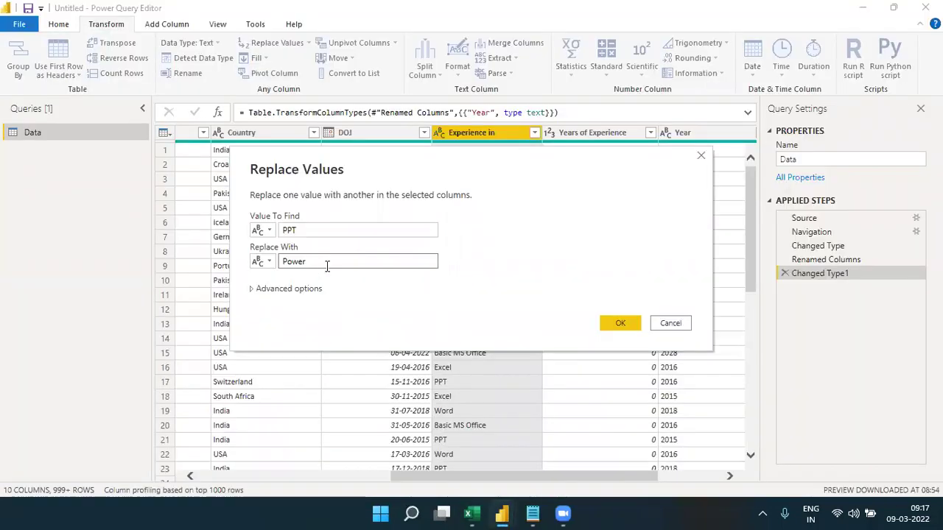
type("Point")
left_click_drag(409, 168, 423, 174)
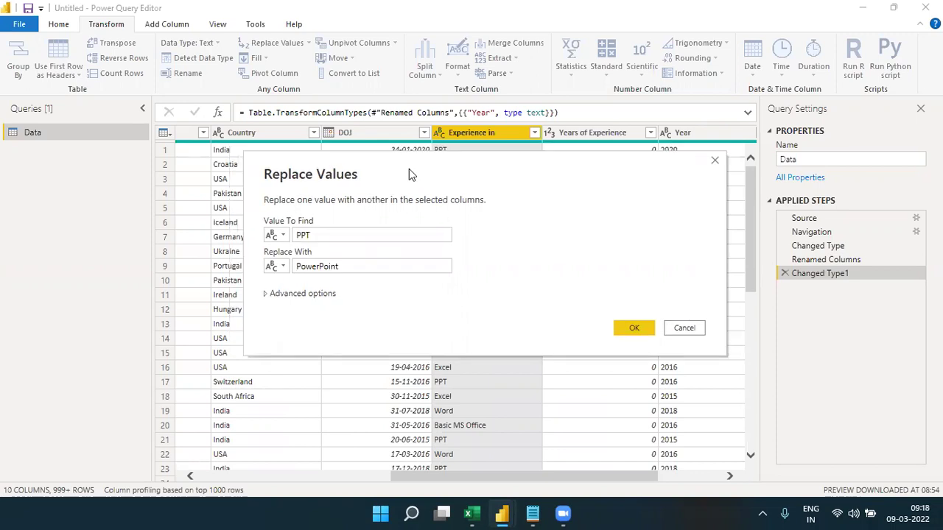
left_click(632, 327)
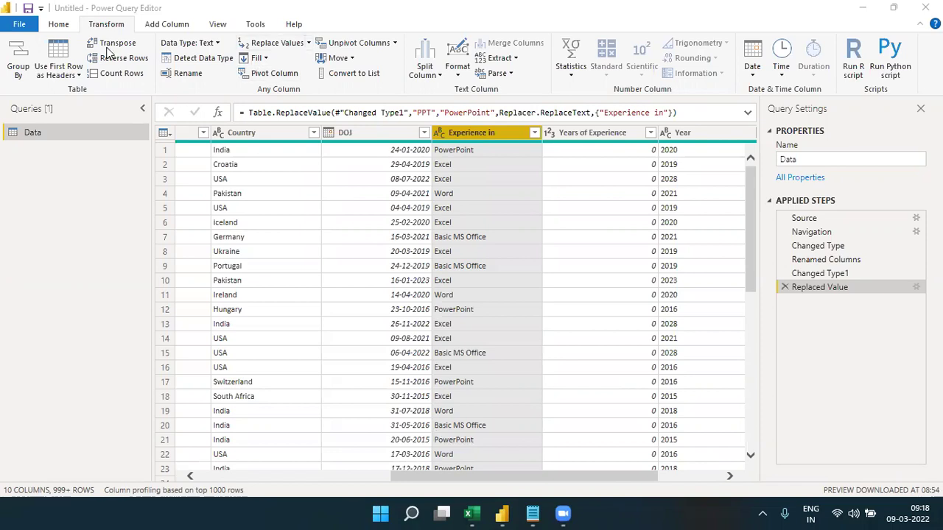
Step: Close the Power Query Editor and apply the replaced values to the report
left_click(67, 28)
left_click(27, 75)
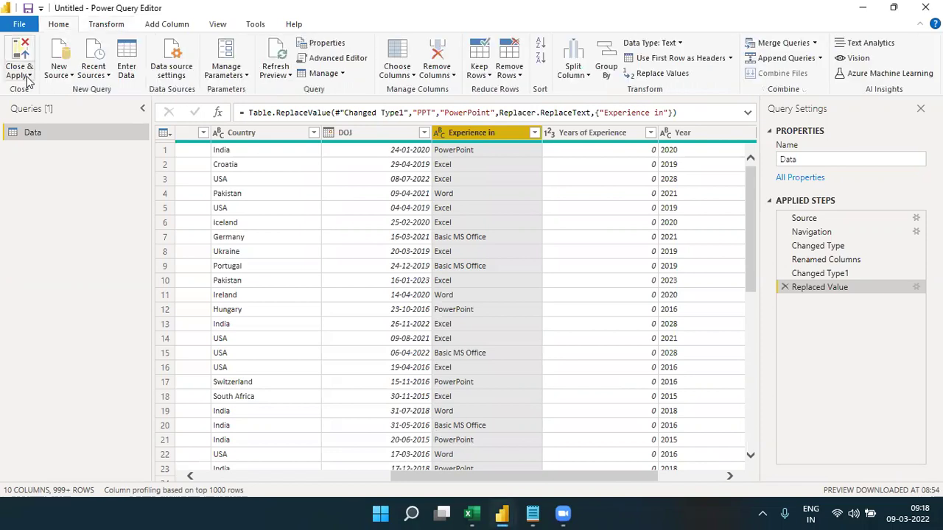
left_click(33, 91)
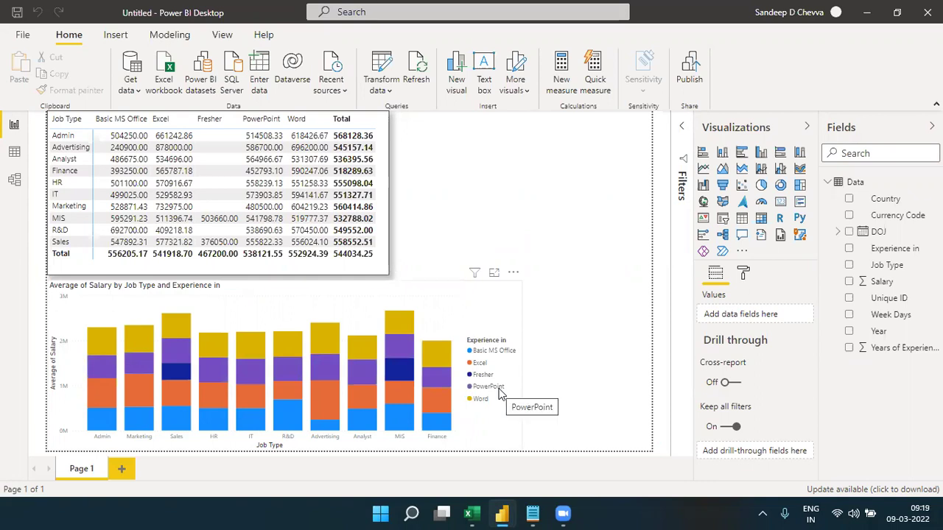
Step: Compare the stacked column chart with the Excel pivot chart and set its PowerPoint data colour to the recently used grey
left_click(496, 314)
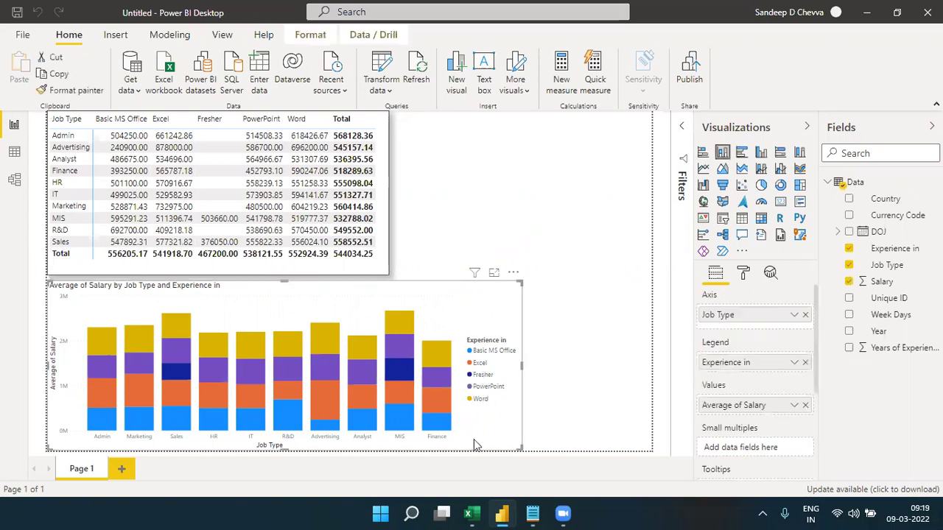
left_click(472, 513)
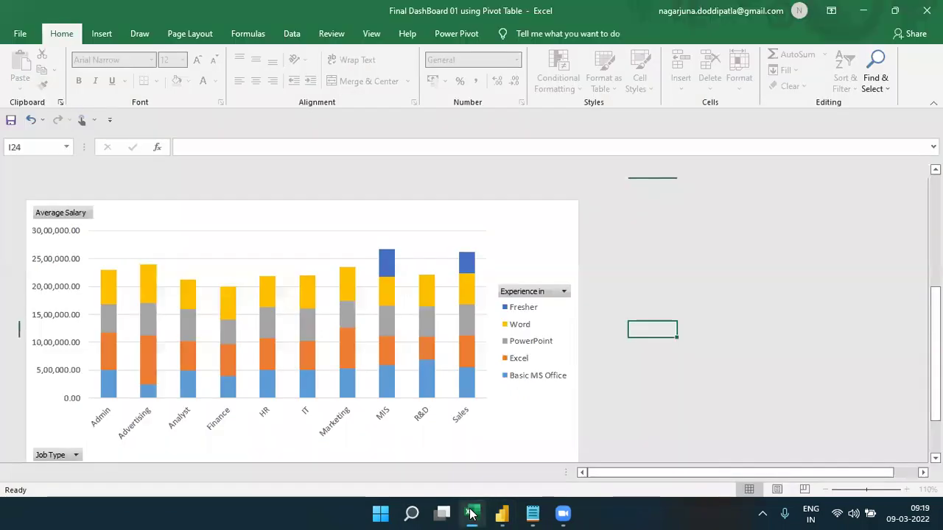
left_click(472, 514)
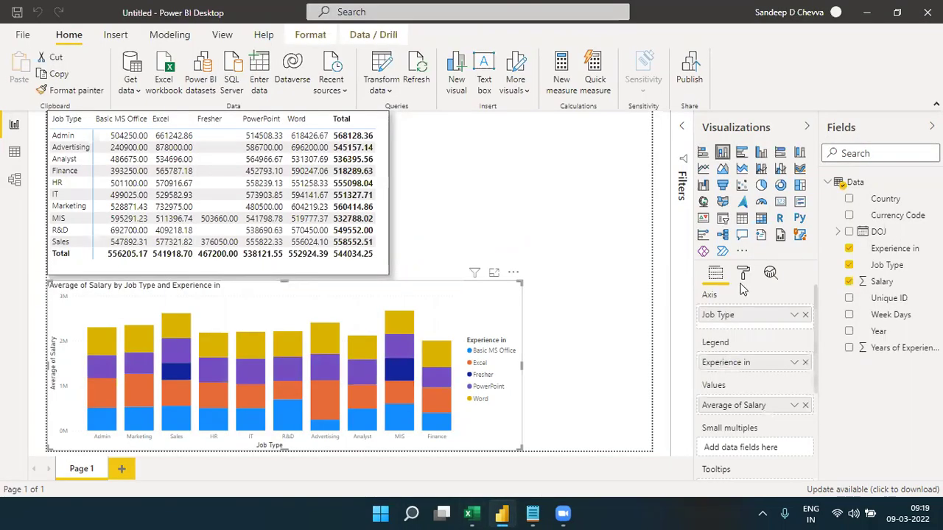
left_click(743, 284)
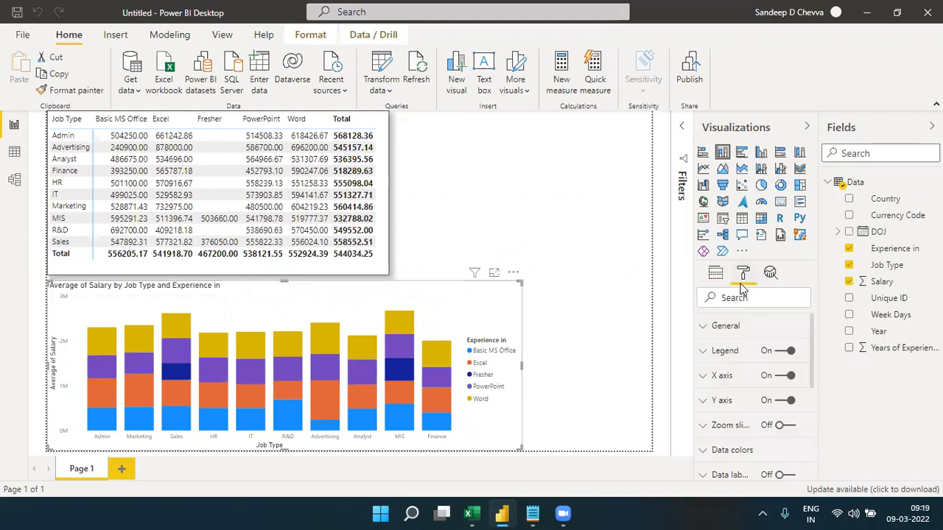
left_click(729, 450)
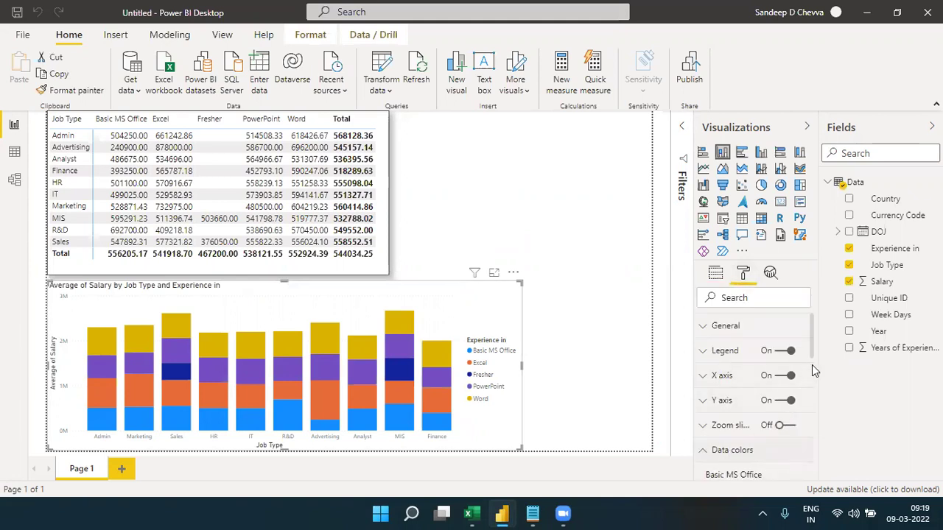
scroll(812, 364, "down", 1)
scroll(814, 396, "down", 1)
scroll(814, 399, "down", 1)
left_click(737, 380)
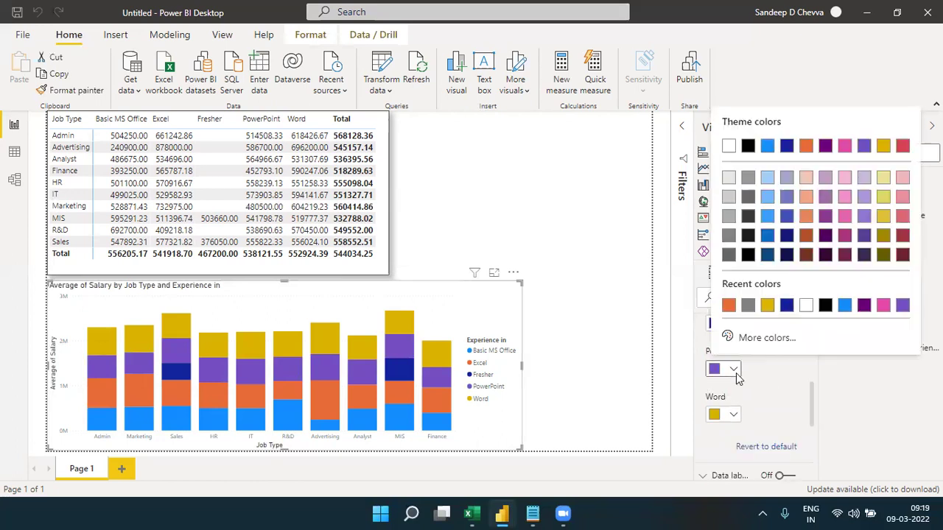
left_click(748, 311)
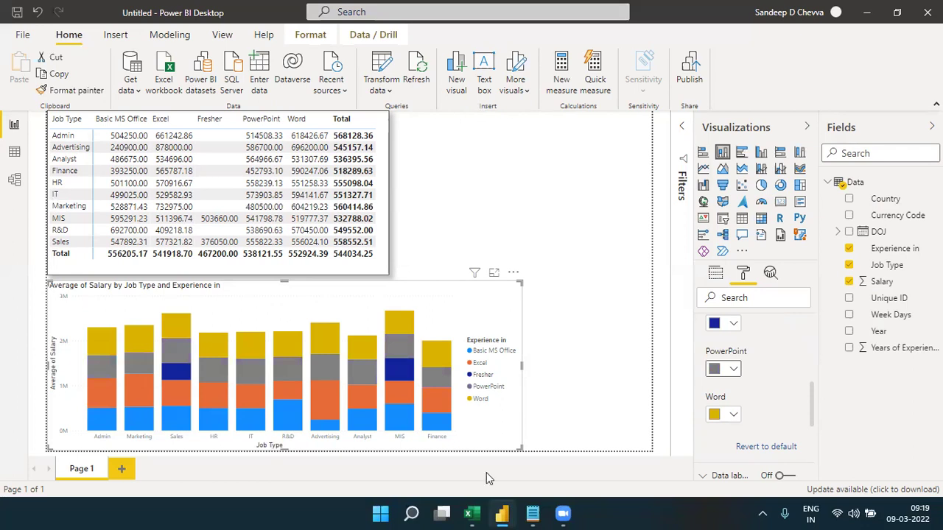
Step: Check the value axis of the Excel pivot chart and set the Power BI chart's Y axis display units to None
left_click(472, 513)
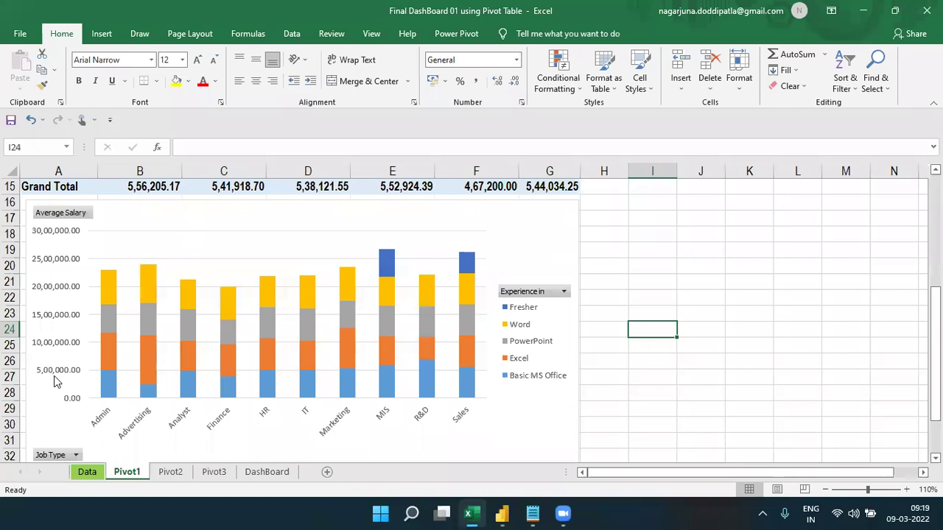
left_click(473, 513)
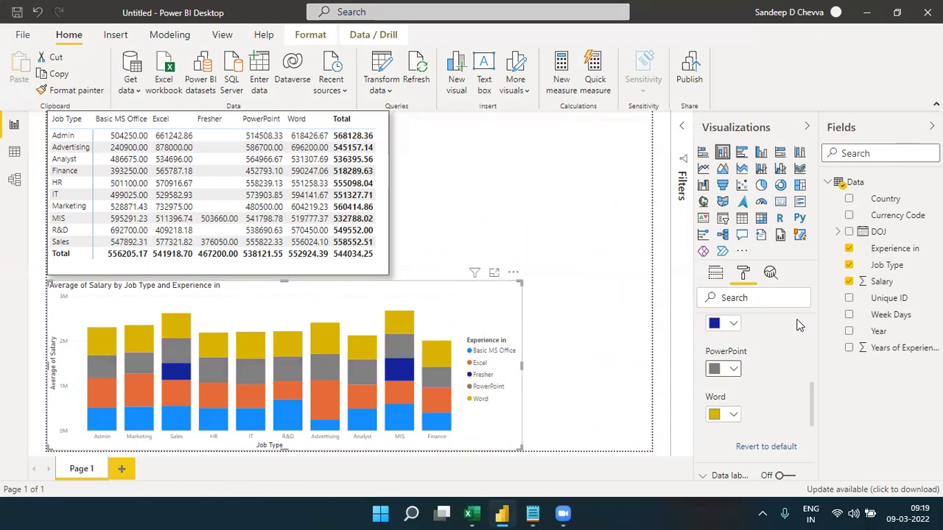
scroll(744, 383, "up", 5)
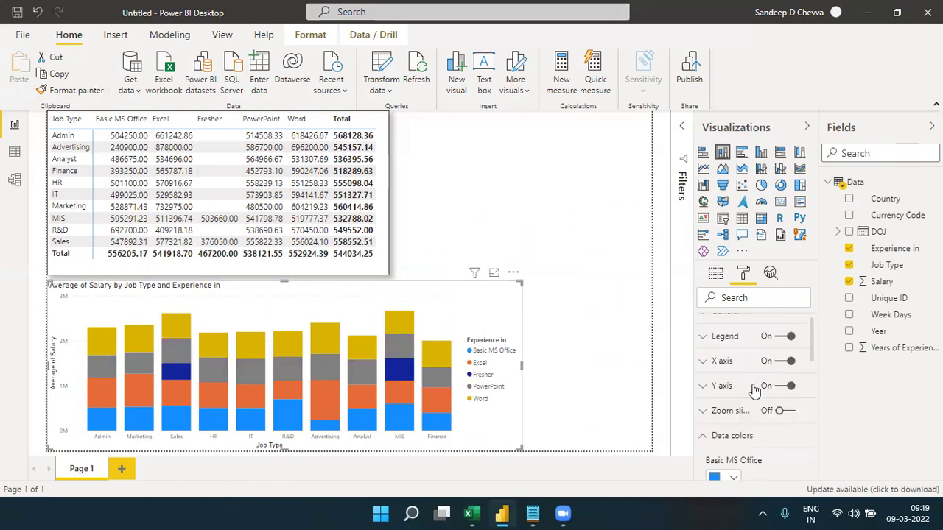
left_click(728, 437)
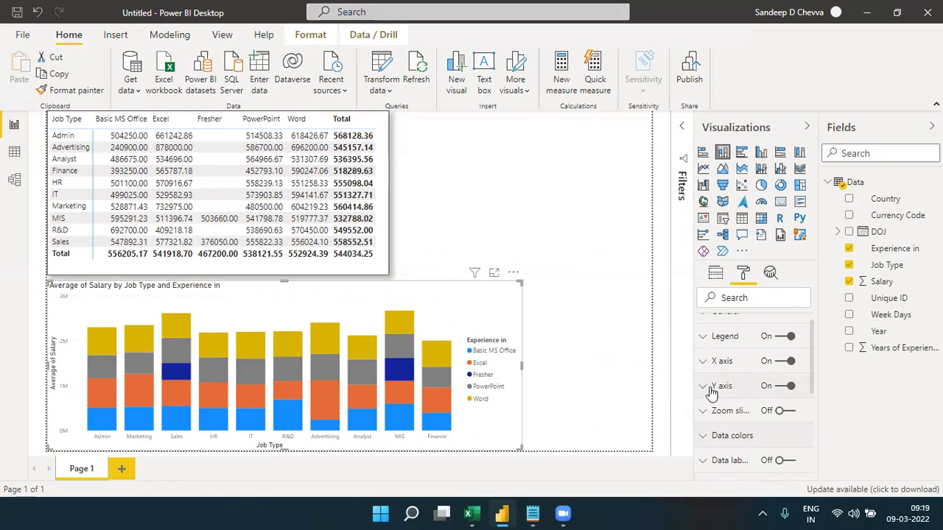
left_click(752, 387)
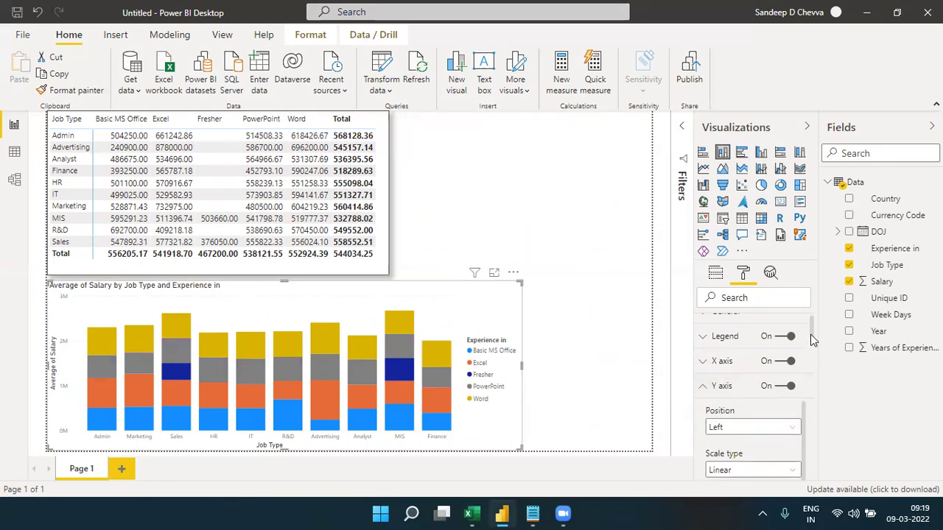
scroll(810, 335, "down", 5)
scroll(814, 374, "down", 3)
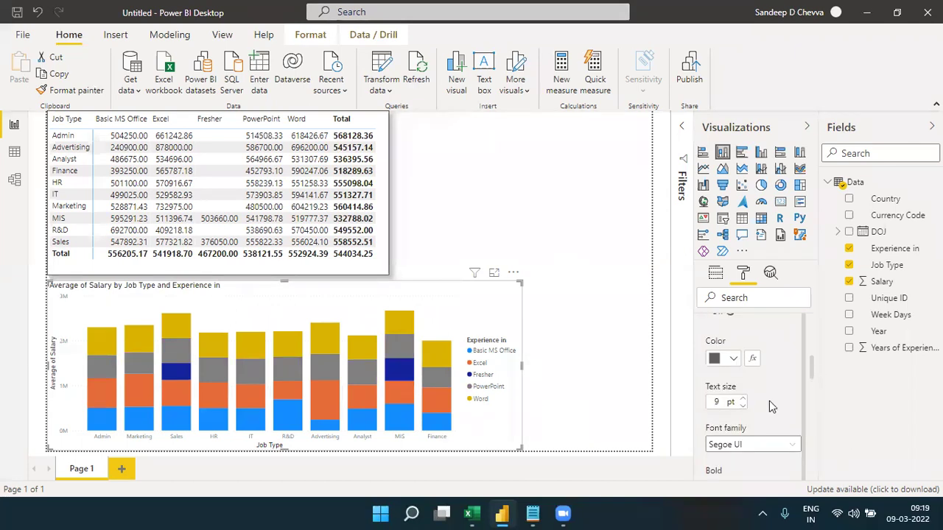
scroll(769, 401, "down", 3)
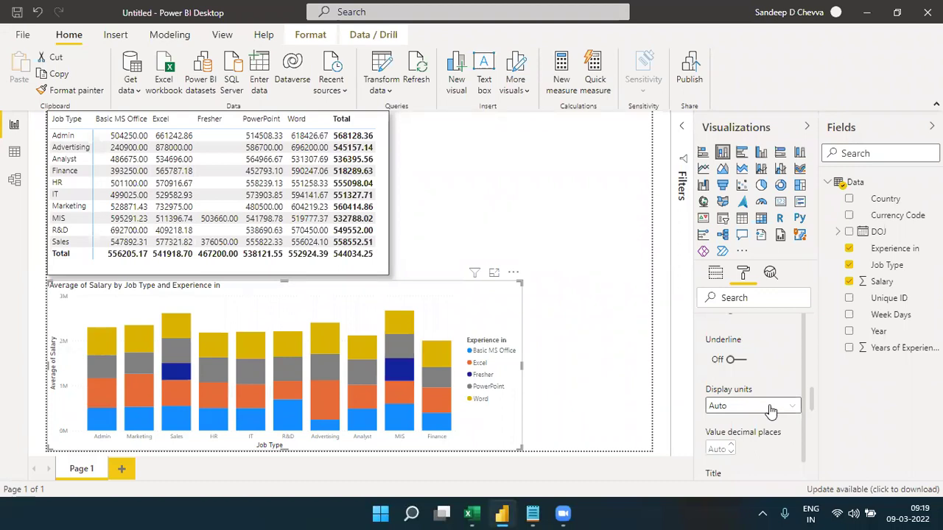
left_click(768, 407)
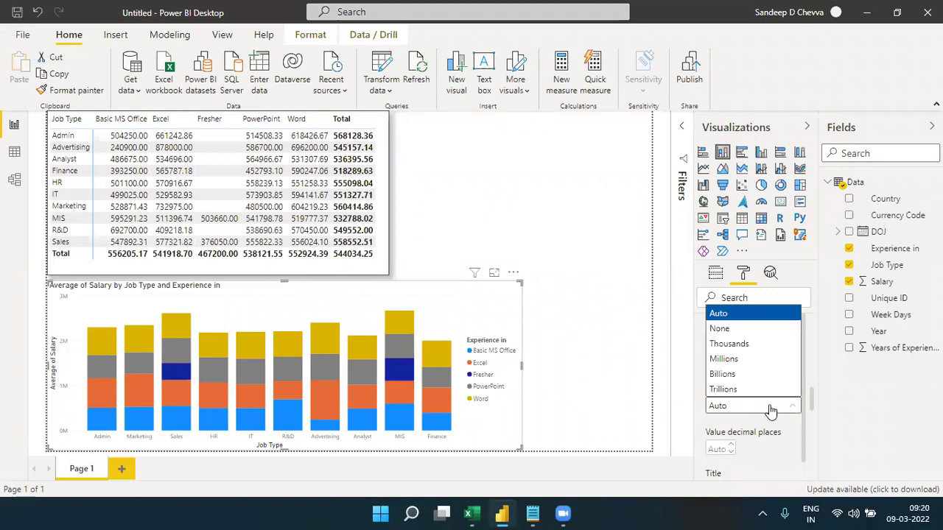
left_click(734, 330)
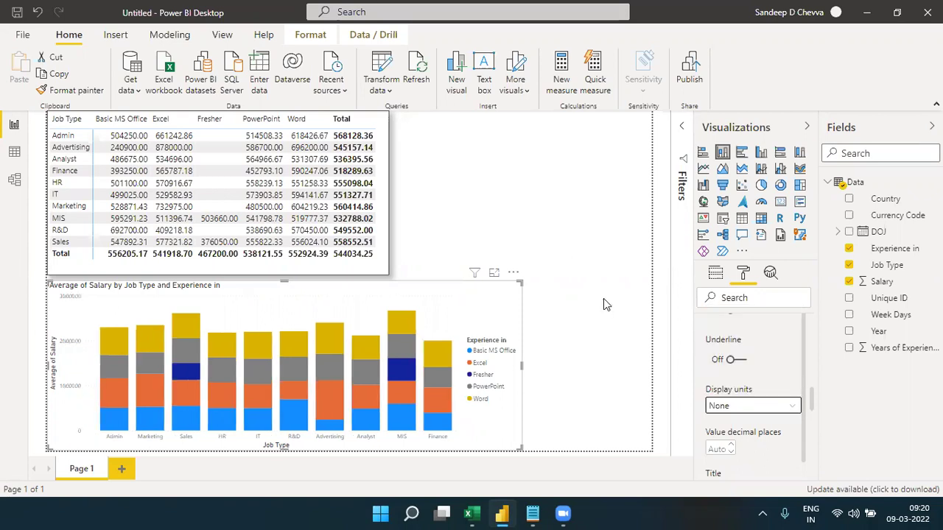
Step: Set the Y axis value decimal places to 2, compare with the Excel pivot chart and deselect the chart
left_click(714, 446)
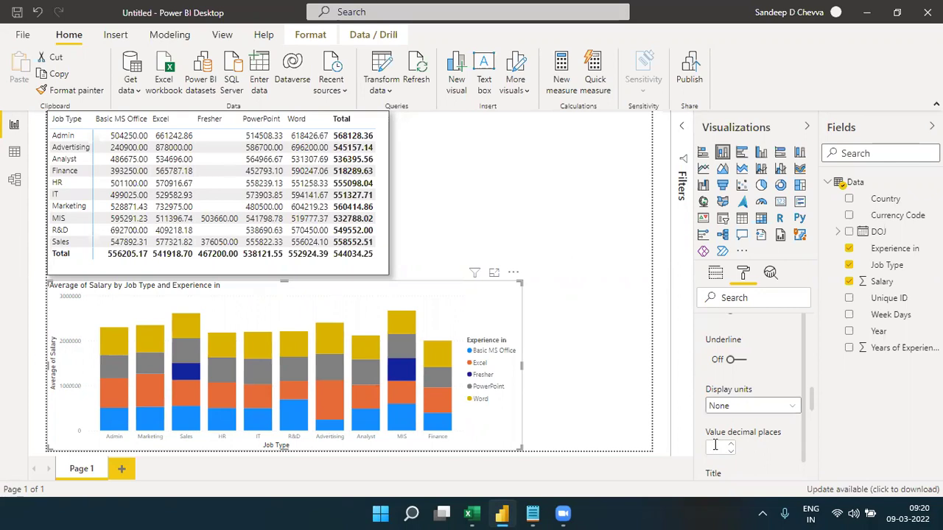
type("2")
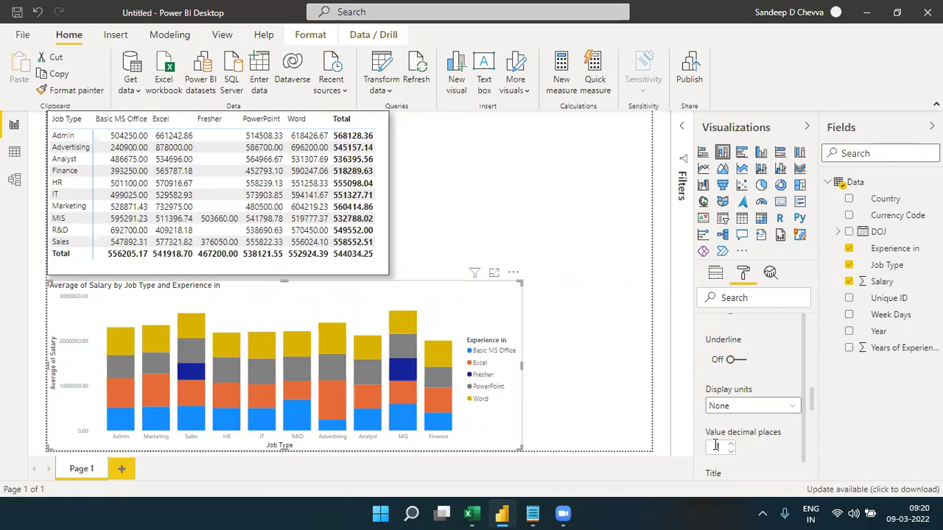
left_click(471, 513)
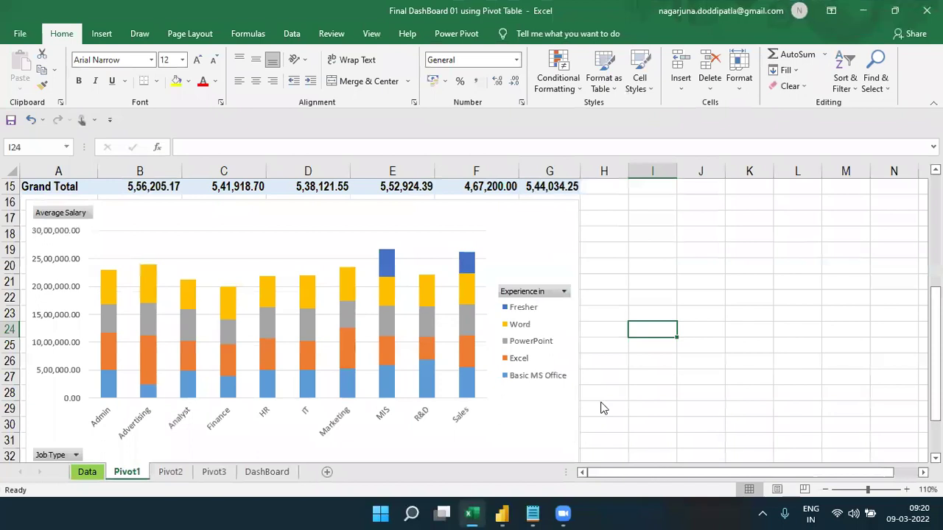
key("alt+Tab")
left_click(583, 301)
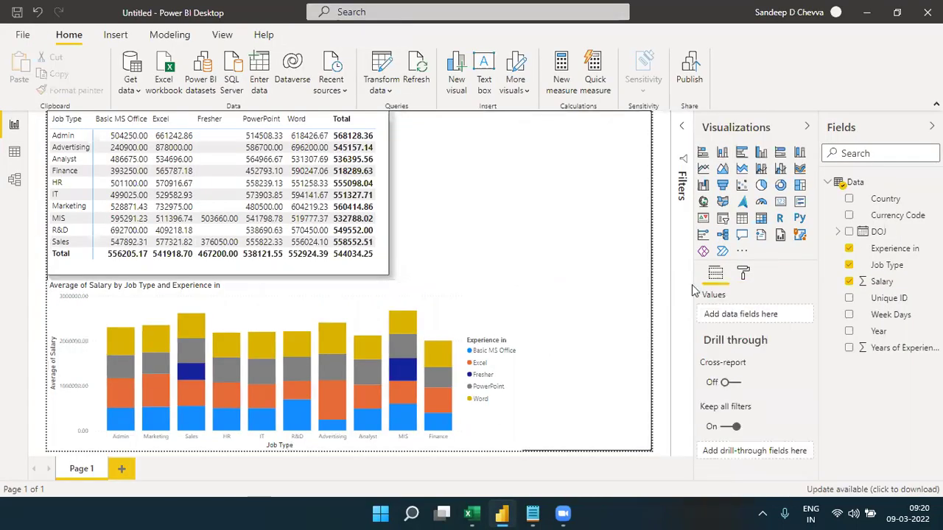
Step: Turn on the border and shadow for the stacked column chart and deselect it
left_click(474, 291)
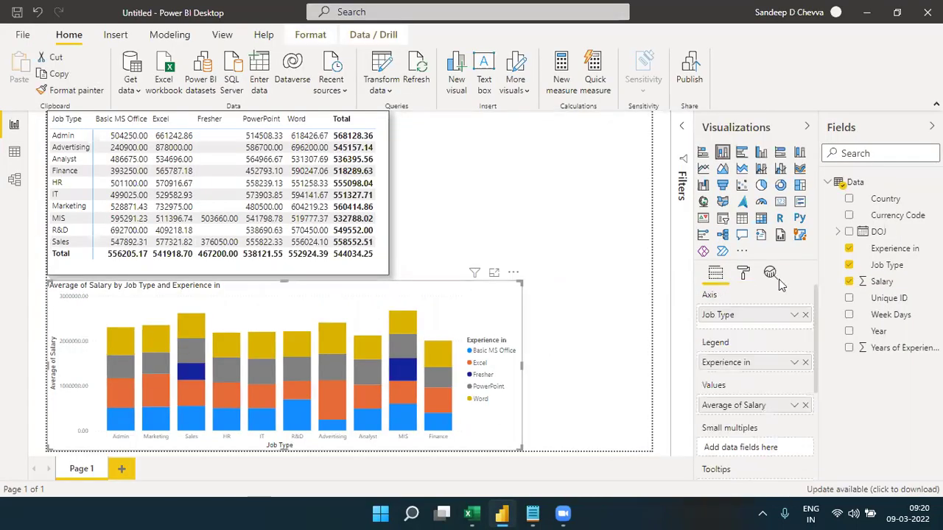
left_click(741, 274)
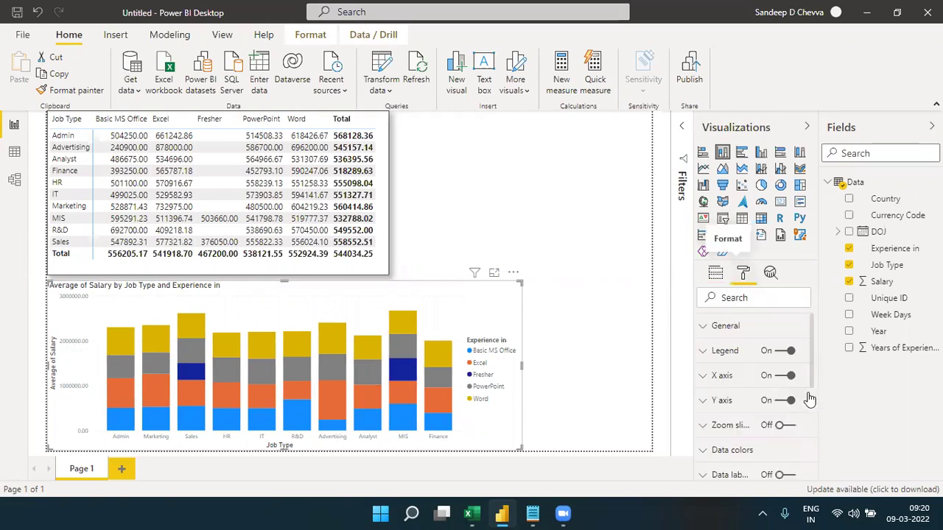
scroll(812, 392, "down", 3)
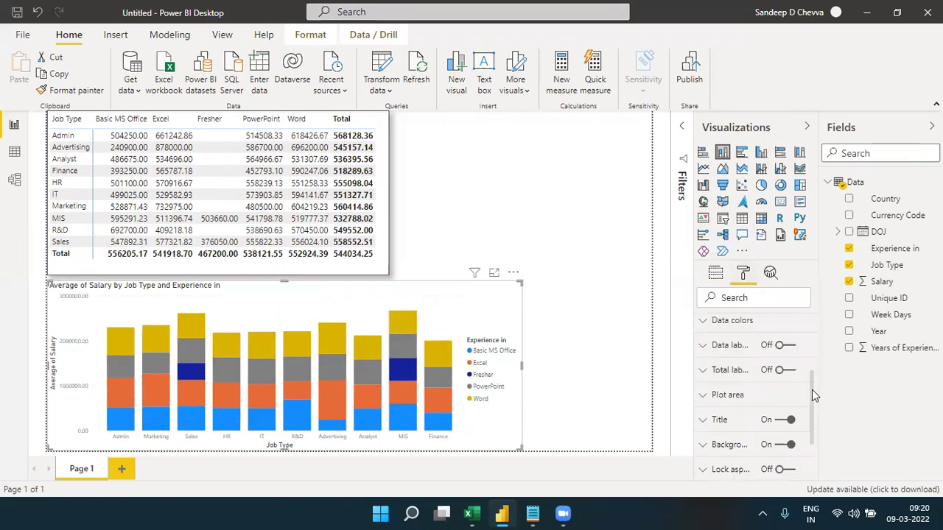
scroll(814, 428, "down", 2)
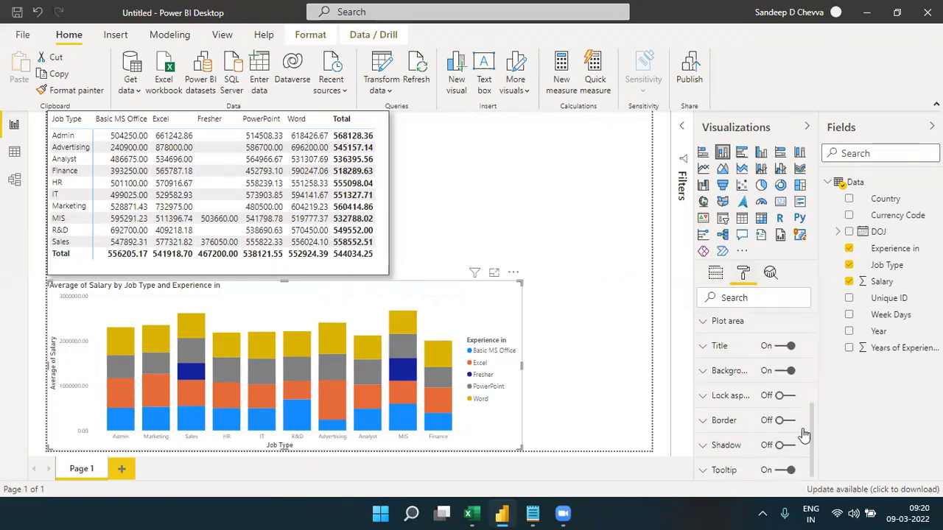
left_click(791, 422)
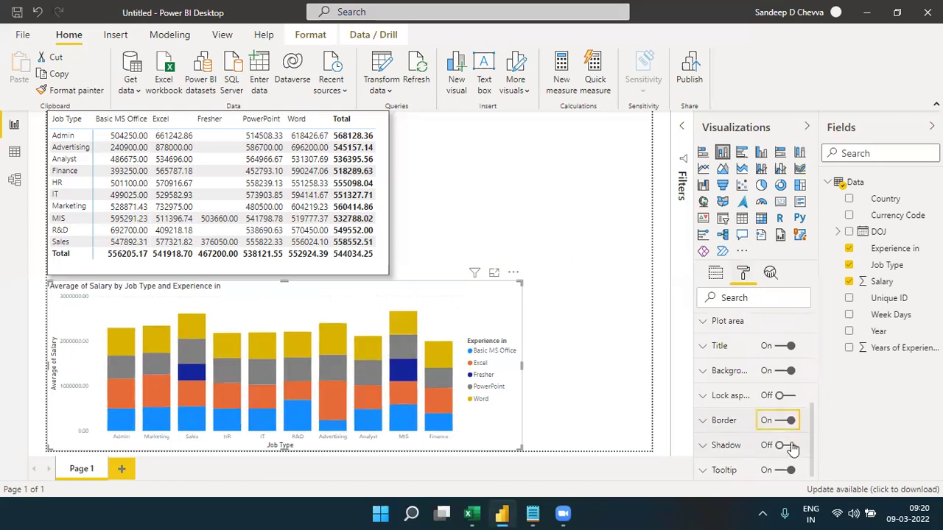
left_click(786, 446)
left_click(621, 359)
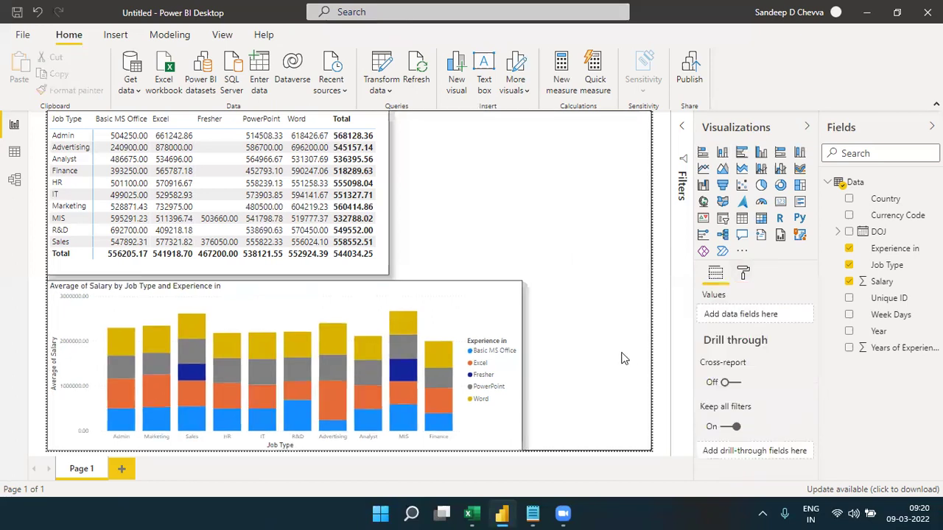
Step: Rename the report page as Pivot 1 and add a new blank page
right_click(88, 470)
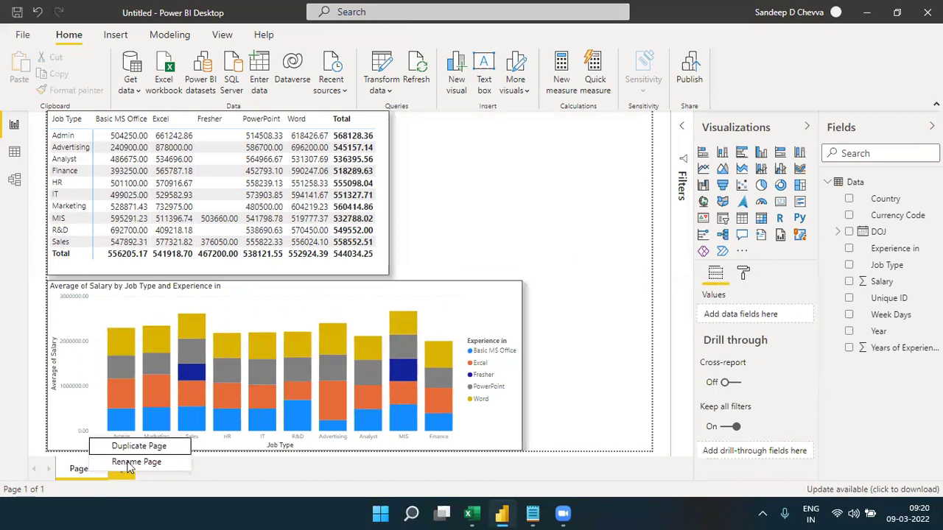
left_click(130, 464)
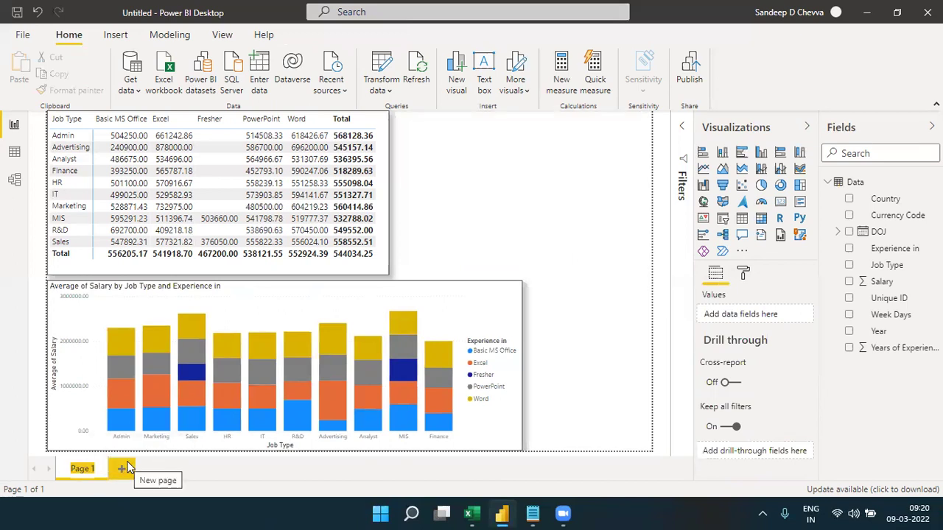
type("Pivot 1")
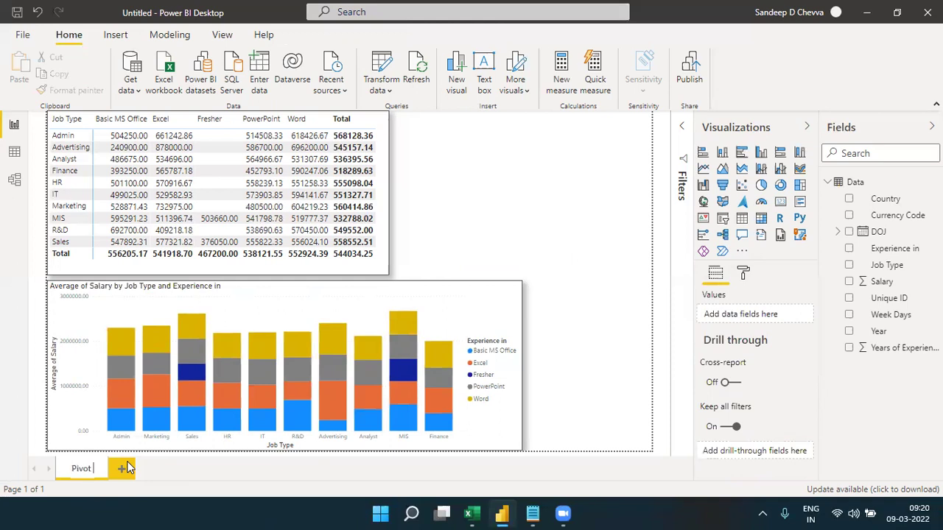
key("Return")
left_click(125, 469)
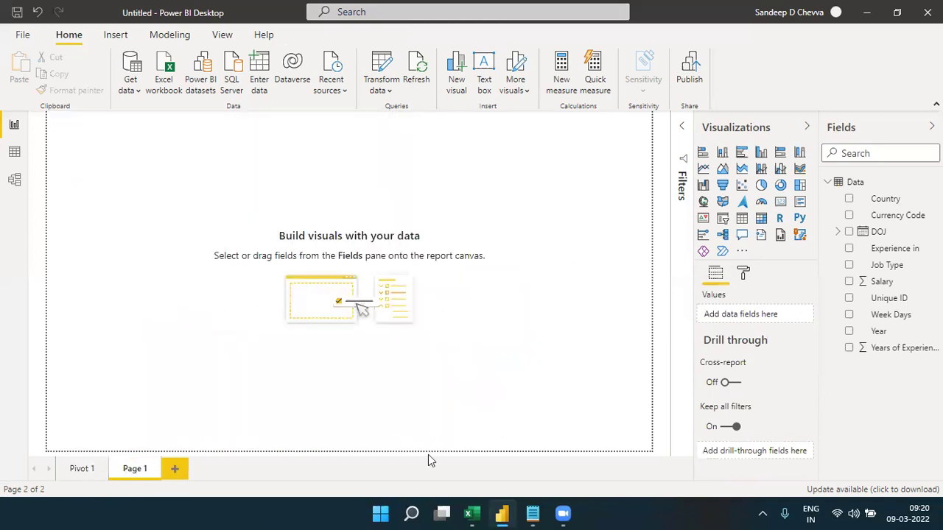
Step: Switch to Excel and examine the Pivot2 sheet's employee count table and line chart by year and quarter
left_click(472, 513)
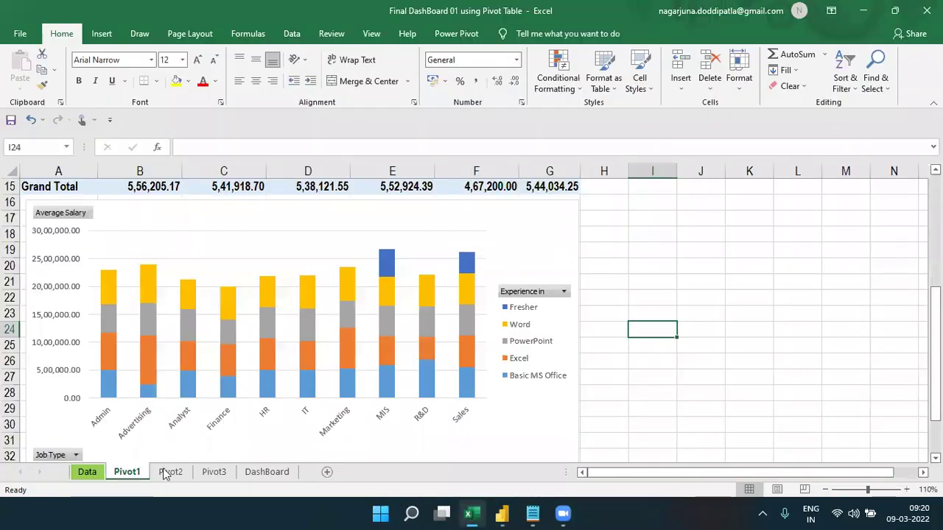
left_click(169, 472)
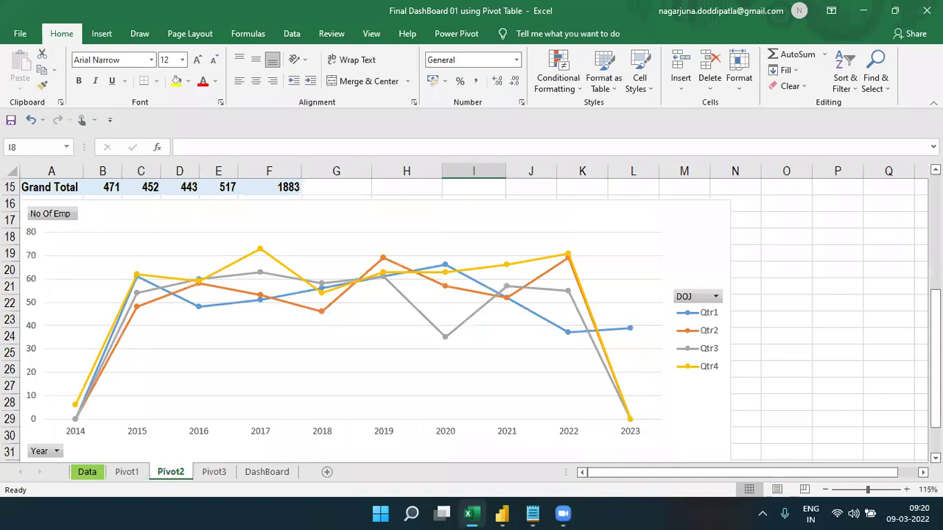
scroll(788, 193, "up", 2)
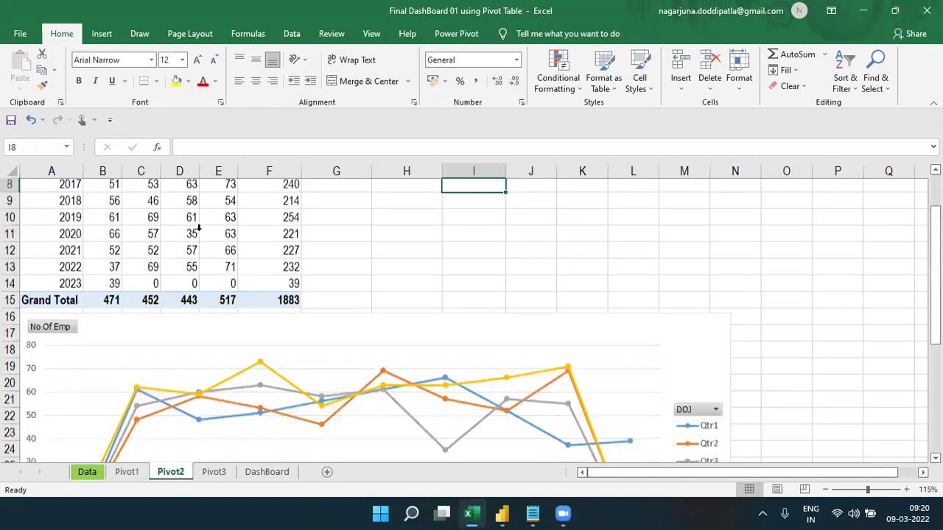
Step: Review the Pivot2 table, switch to Power BI and add an enlarged matrix visual to the blank Page 1
scroll(198, 229, "up", 3)
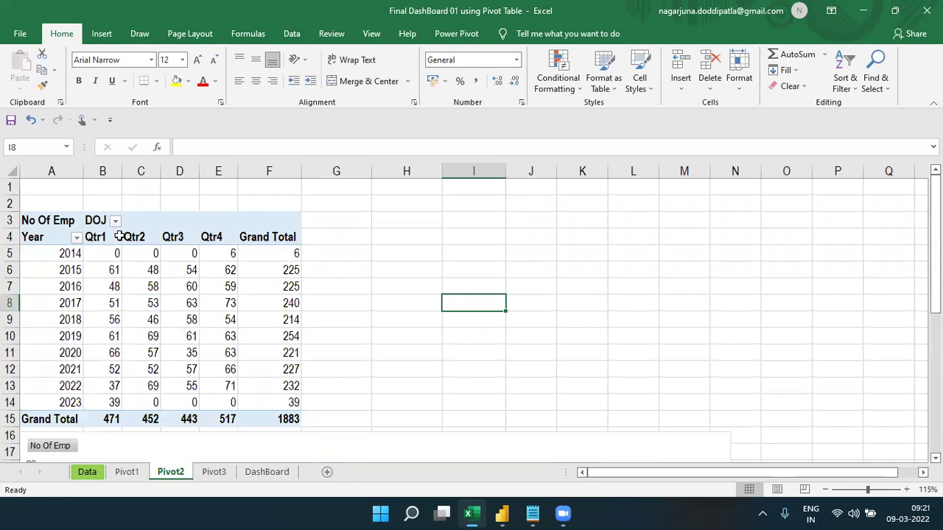
left_click(500, 513)
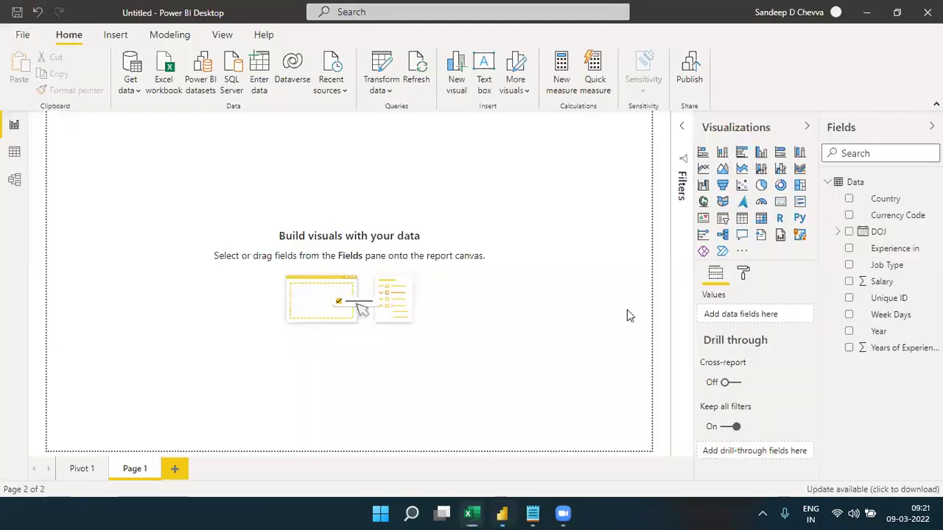
left_click(760, 218)
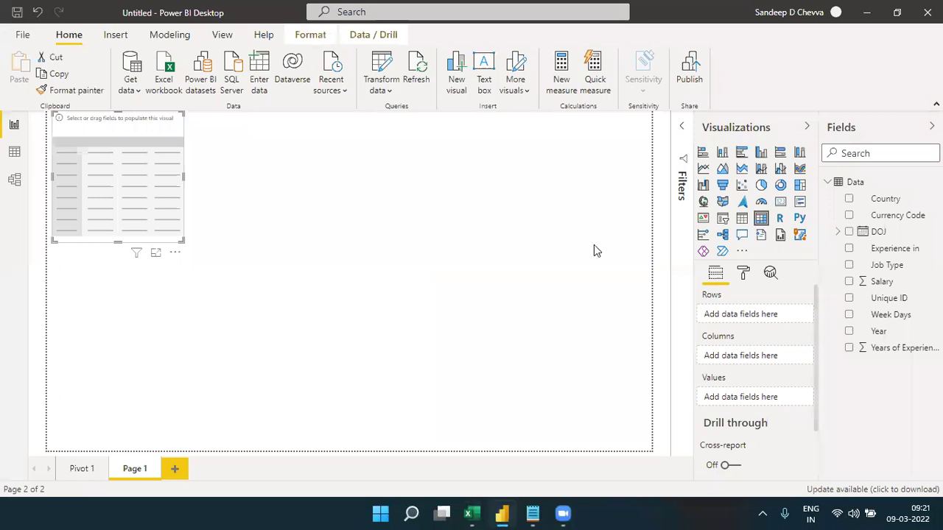
left_click_drag(177, 234, 276, 300)
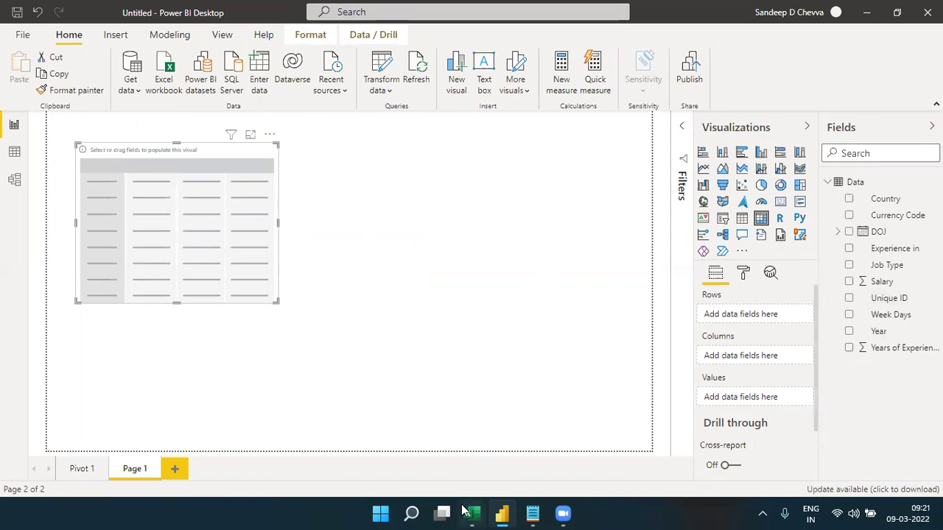
Step: Set the DOJ hierarchy's Year as the matrix rows and its Quarter as the columns
left_click(839, 232)
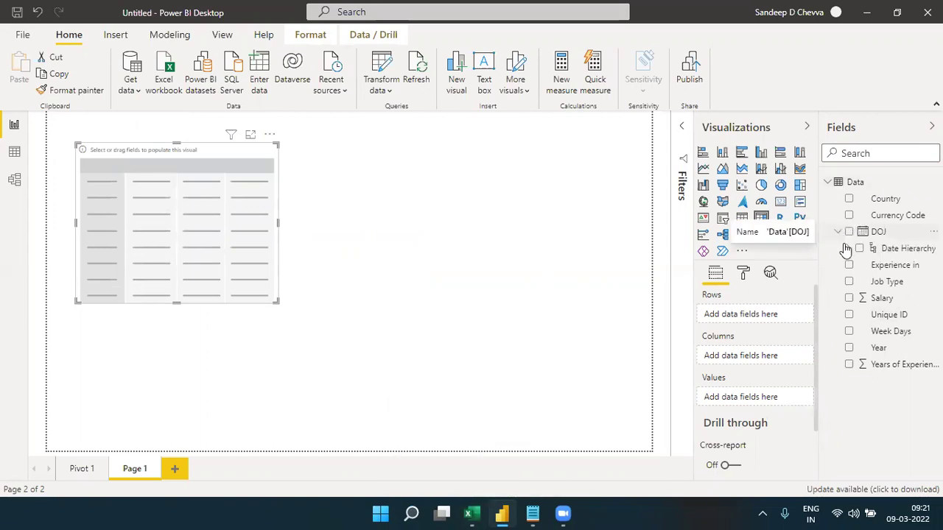
left_click(848, 248)
left_click_drag(897, 266, 774, 316)
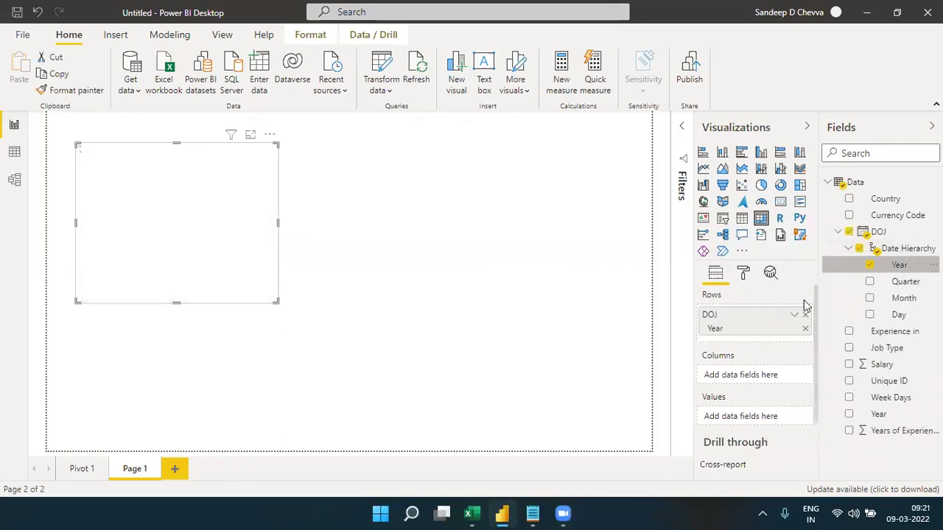
left_click_drag(905, 286, 779, 381)
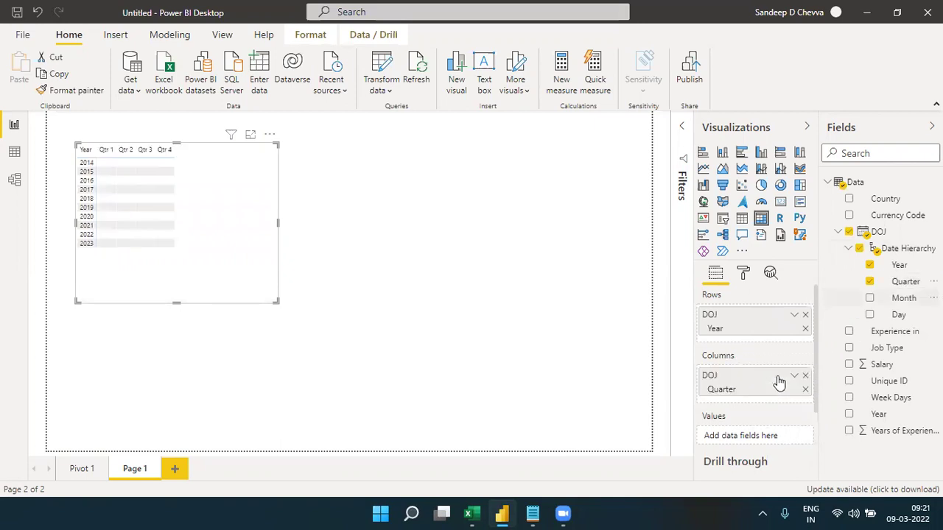
Step: Check the value field in Excel's Pivot2 table, then add Unique ID to the Power BI matrix values as Count (Distinct)
left_click(471, 514)
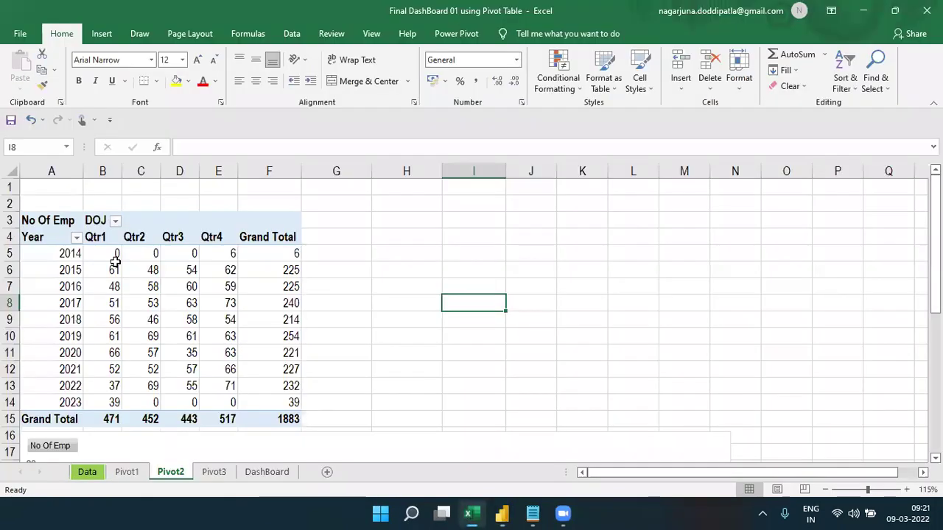
left_click(56, 222)
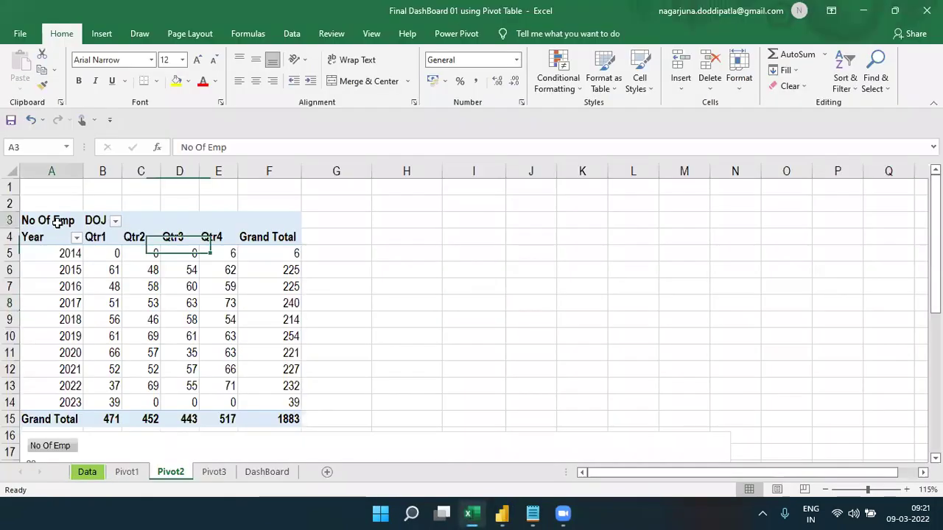
left_click(472, 514)
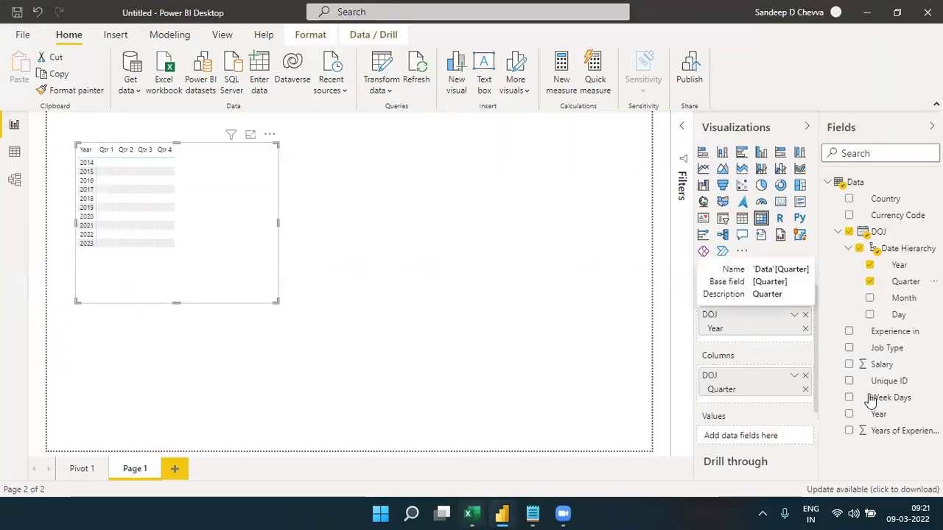
left_click_drag(892, 386, 774, 438)
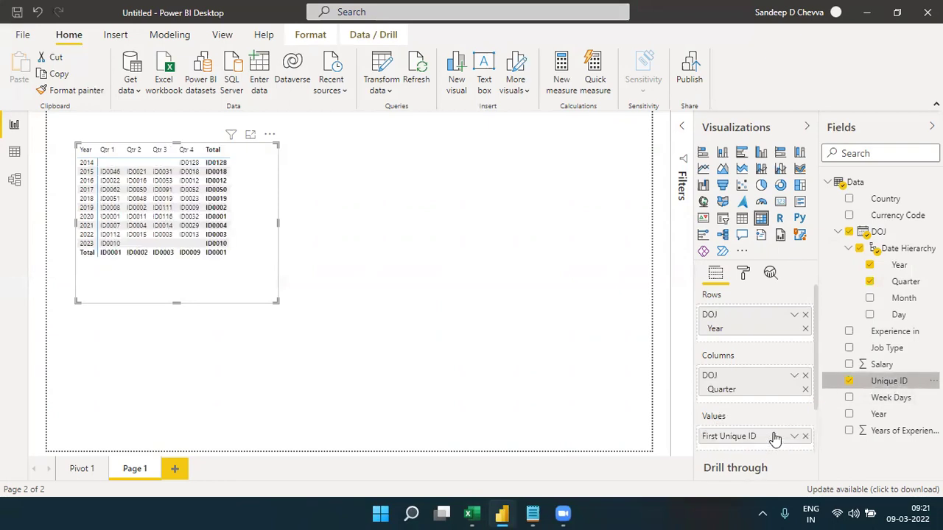
left_click(794, 436)
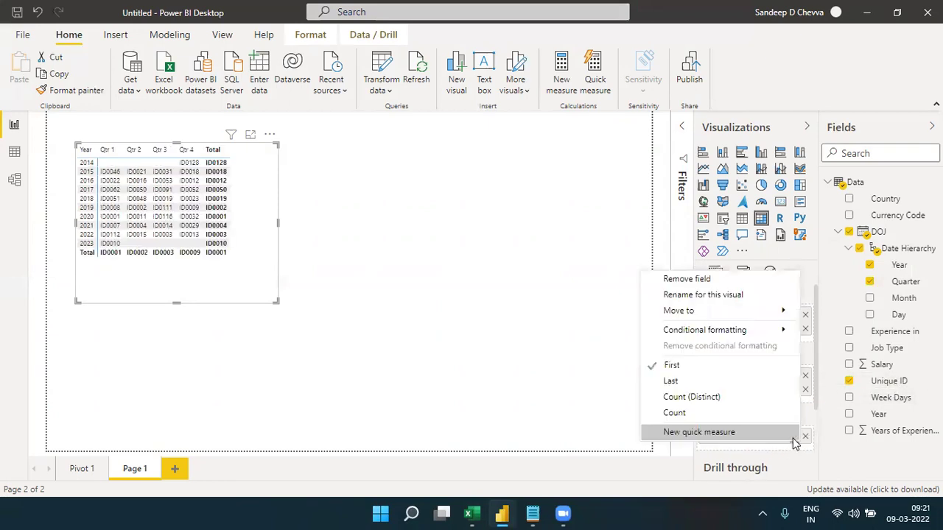
left_click(682, 404)
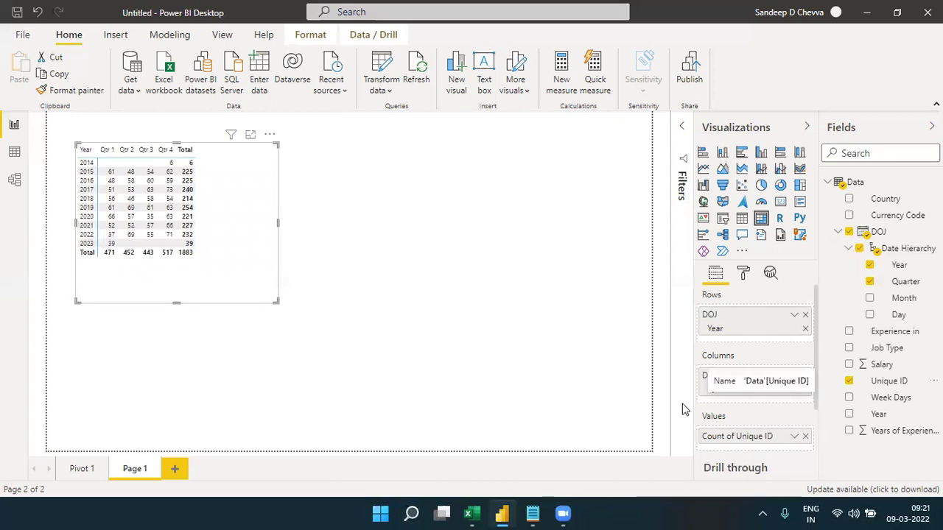
Step: Move the matrix to the page's upper-left corner and rename its value field as No of Emps
left_click_drag(264, 269, 234, 235)
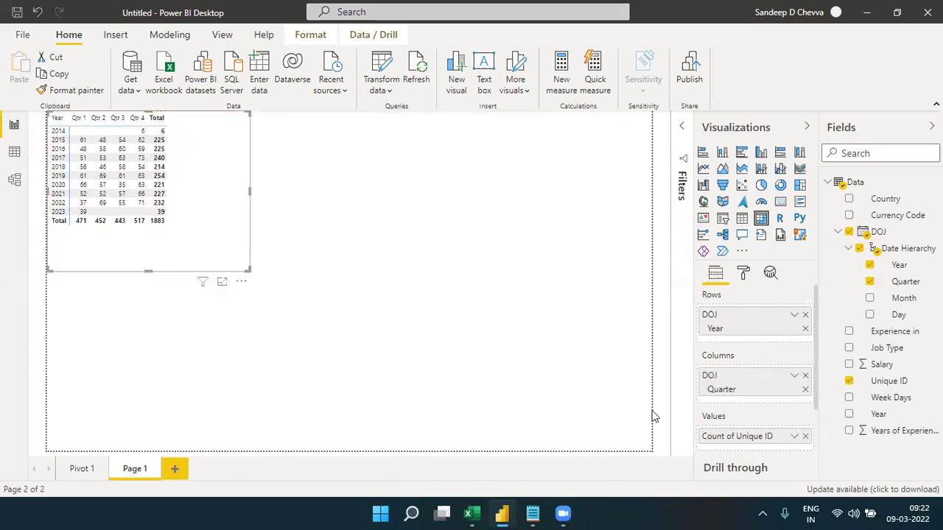
right_click(735, 436)
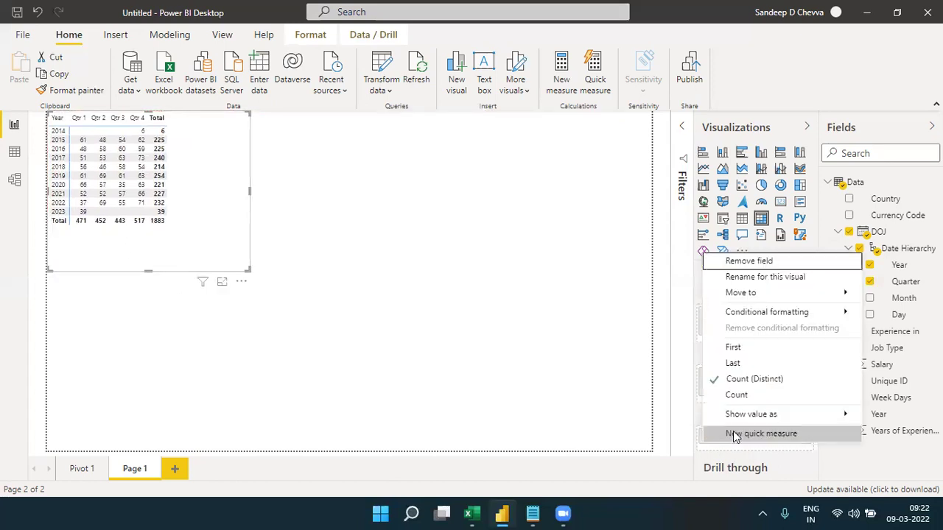
left_click(764, 277)
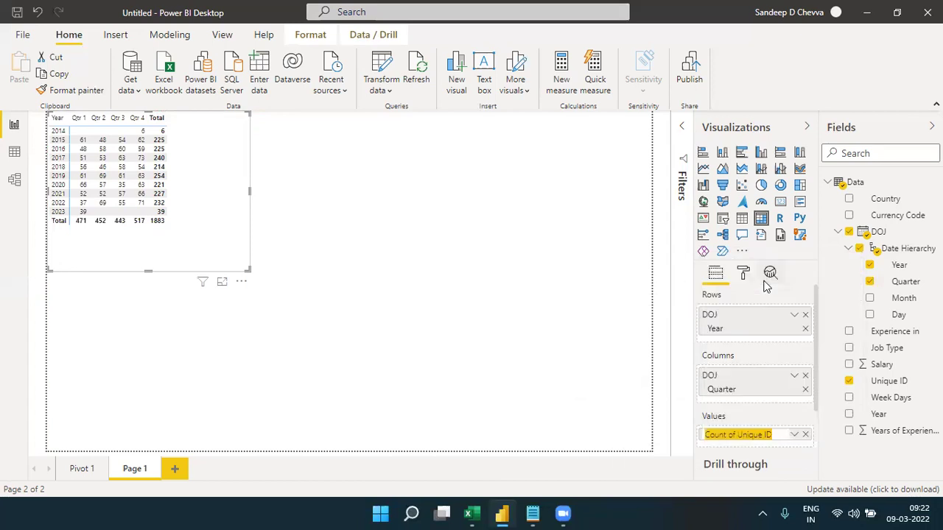
type("No of Emps")
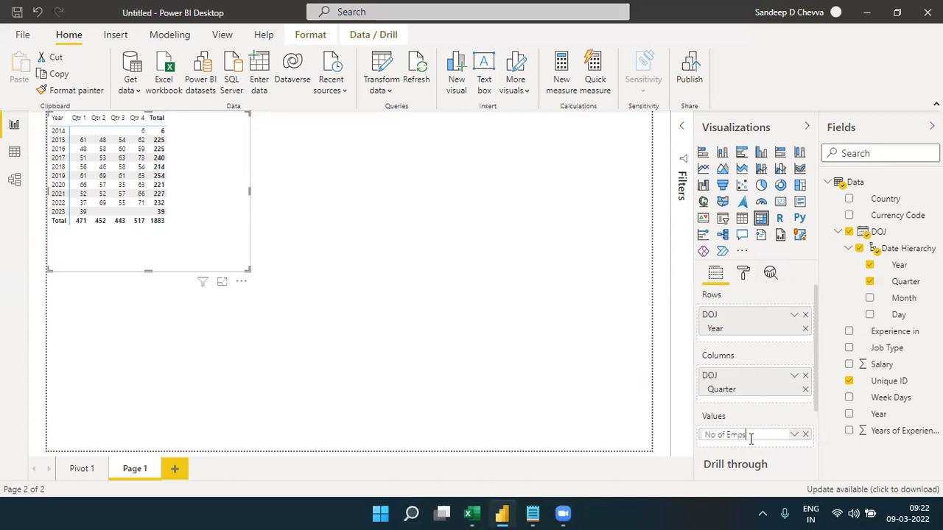
key("Return")
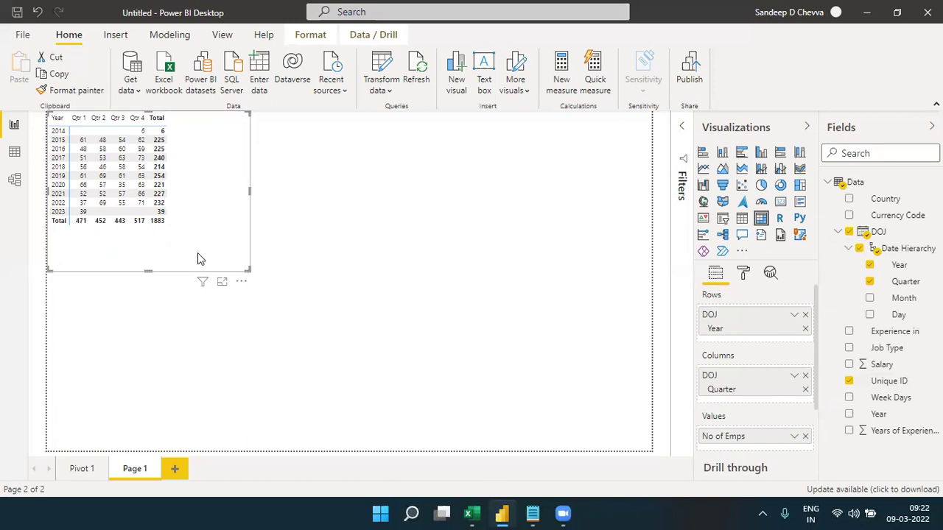
Step: Copy the Pivot 1 matrix's formatting to the Page 1 matrix with Format painter and shrink the matrix to fit its contents
left_click(77, 473)
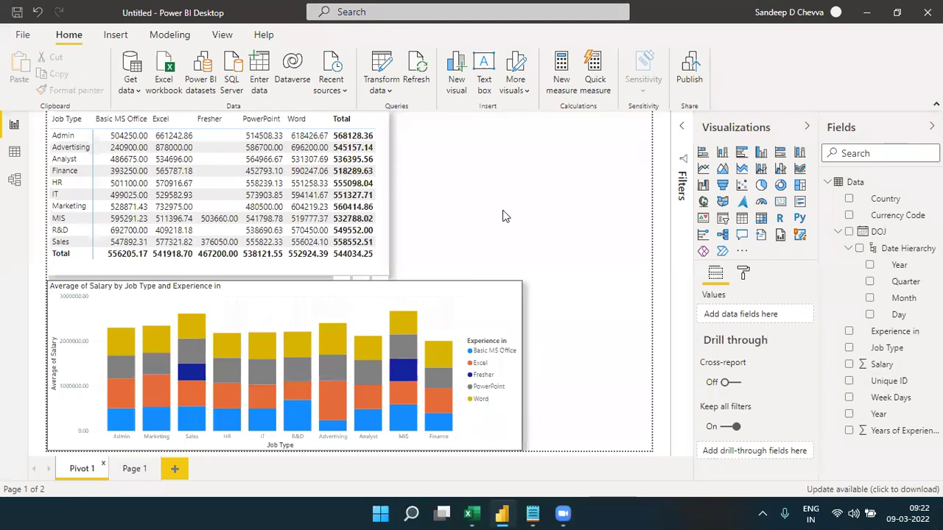
left_click(380, 274)
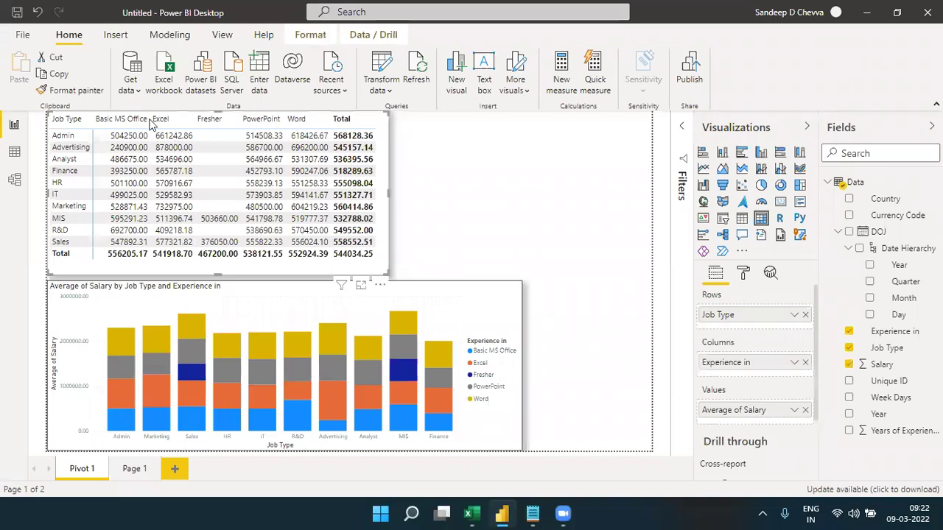
left_click(125, 121)
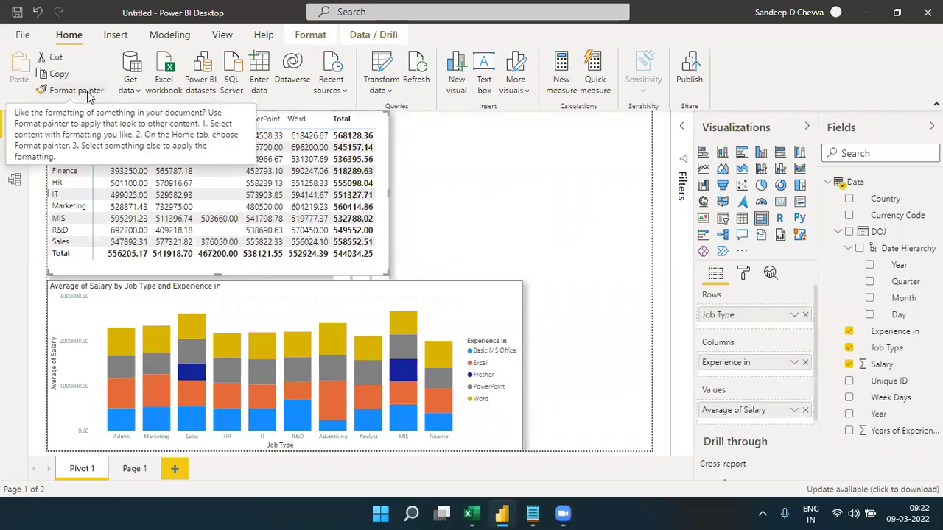
left_click(87, 96)
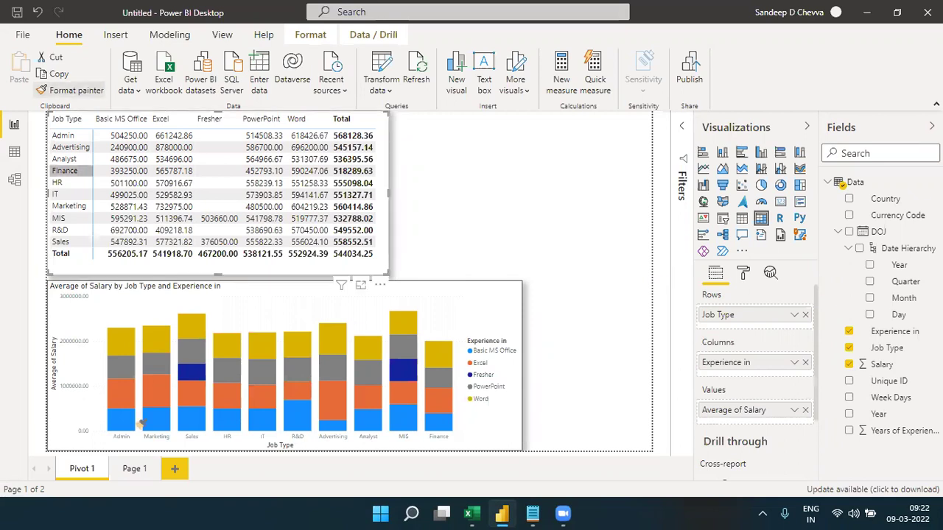
left_click(134, 469)
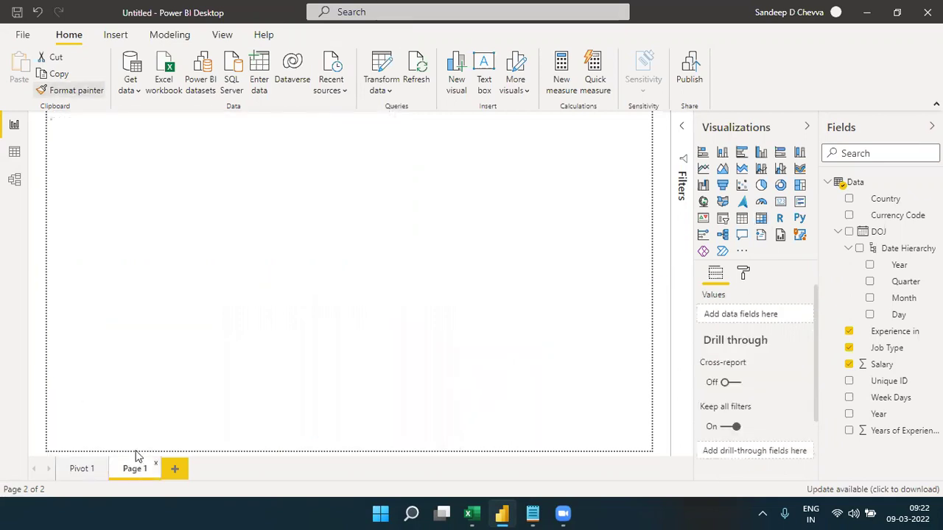
left_click(200, 186)
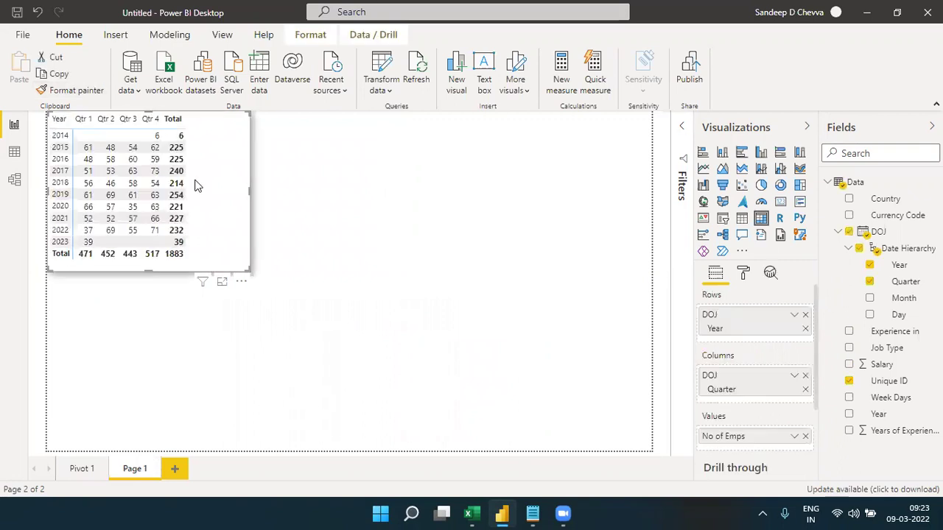
left_click_drag(245, 269, 203, 263)
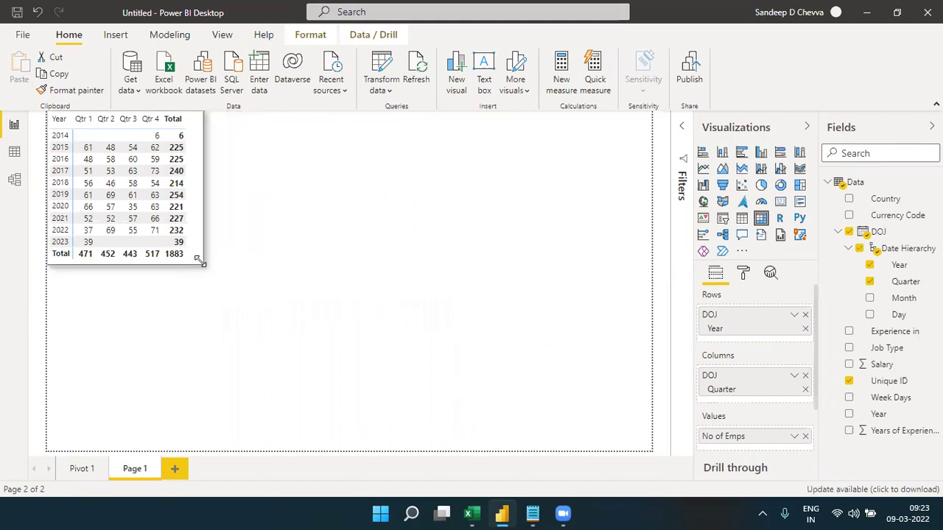
left_click(254, 268)
Step: Reapply the Pivot 1 matrix formatting to the resized Page 1 matrix with Format painter and deselect it
left_click(88, 468)
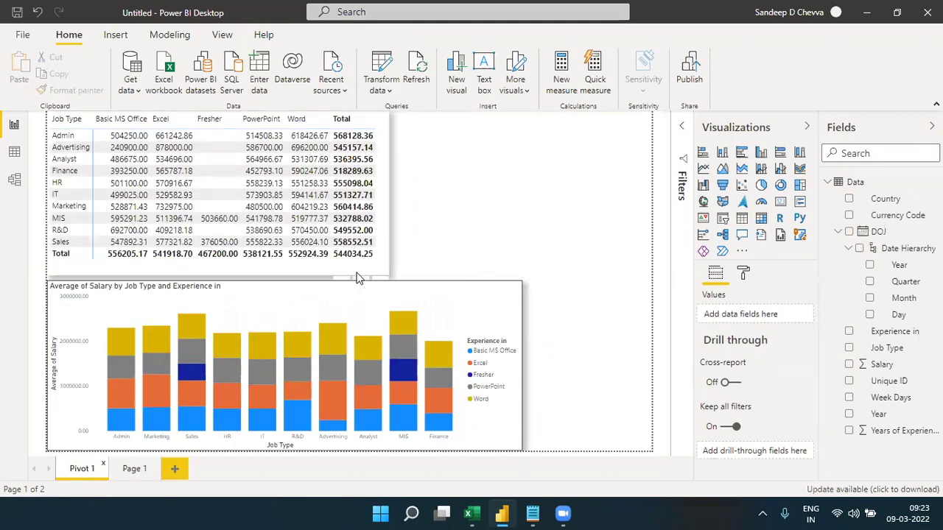
left_click(359, 276)
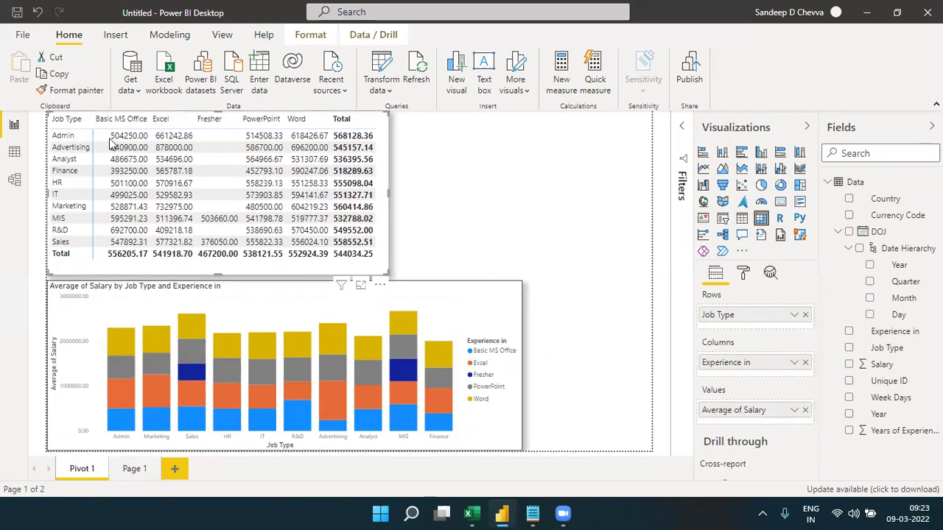
left_click(80, 91)
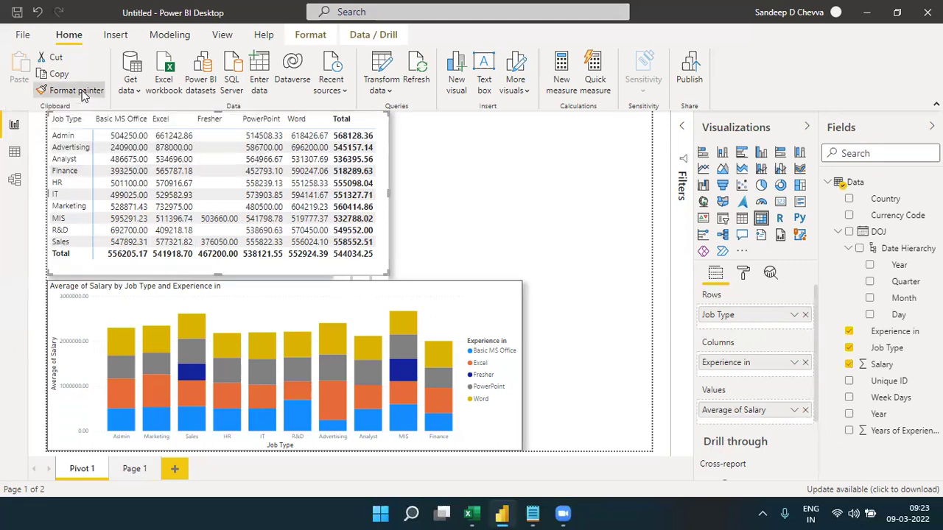
left_click(133, 469)
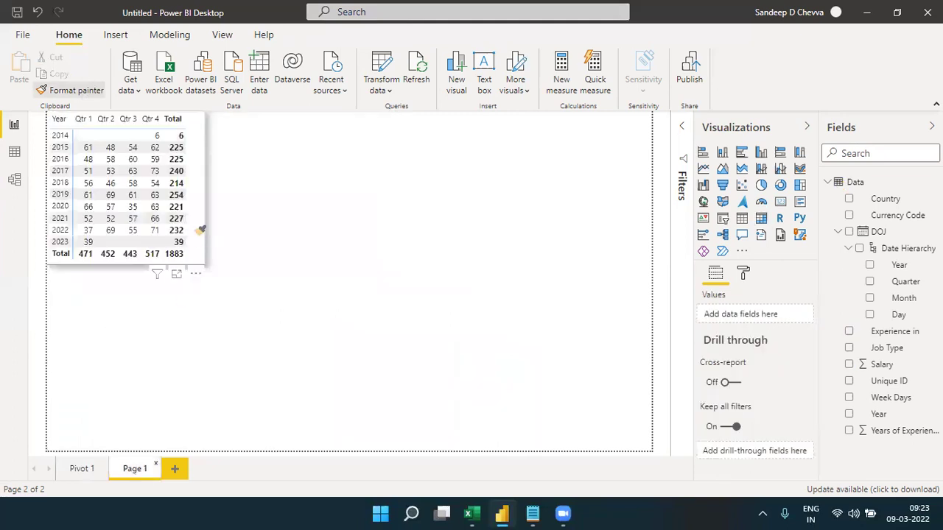
left_click(195, 229)
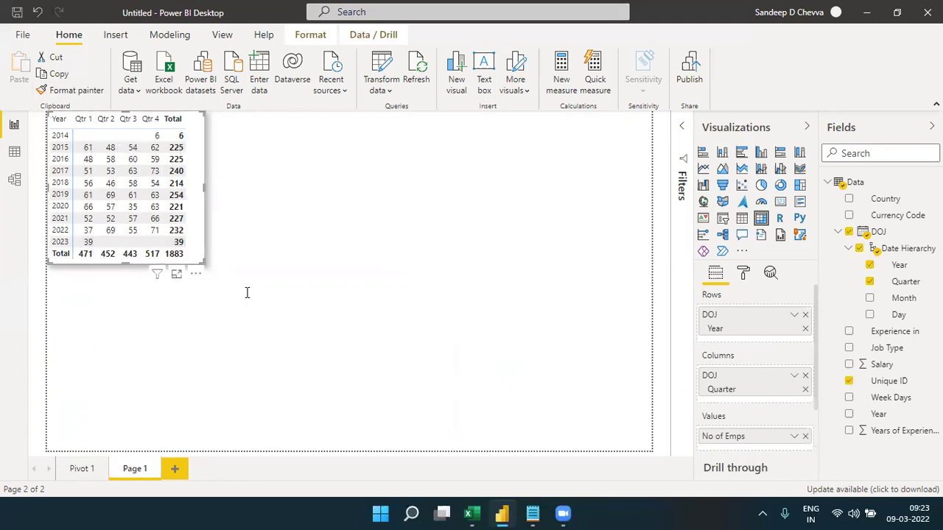
left_click(290, 267)
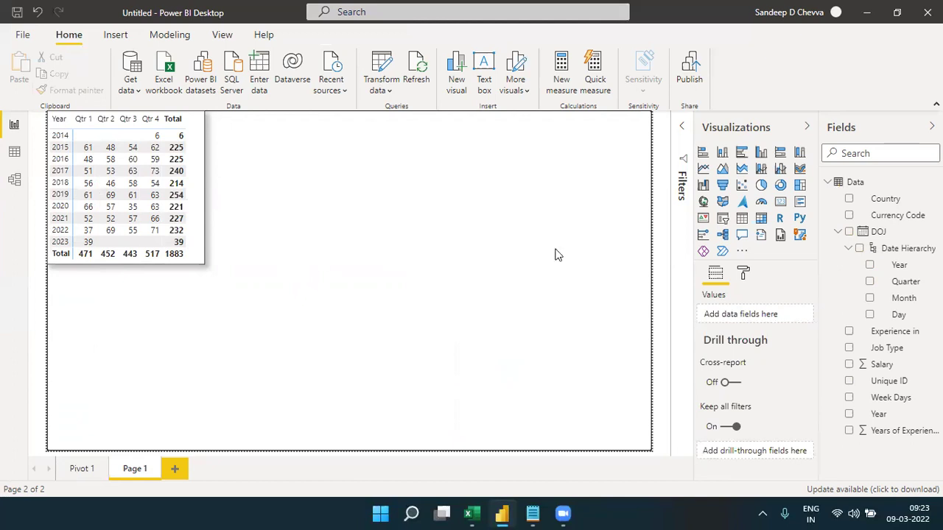
Step: Add a line chart visual below the matrix and switch to Excel to examine the Pivot2 line chart's axis and legend
left_click(703, 169)
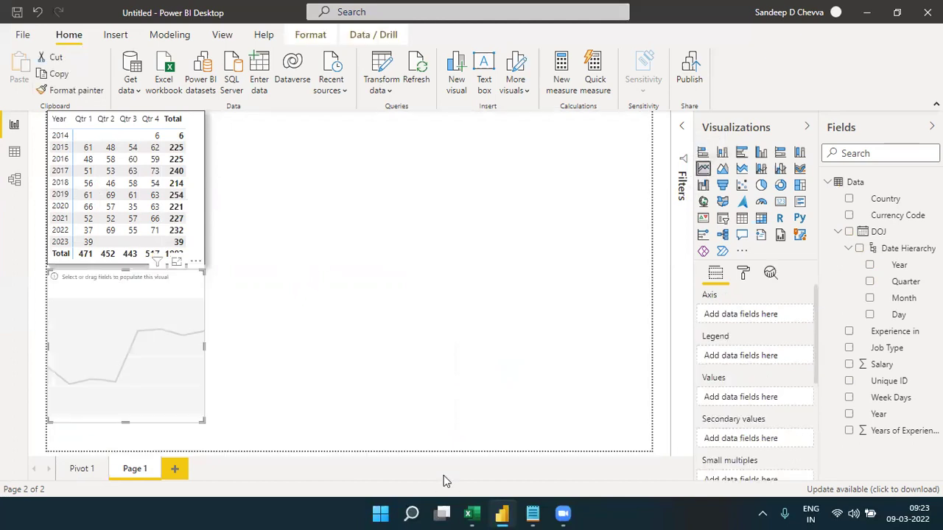
left_click(471, 514)
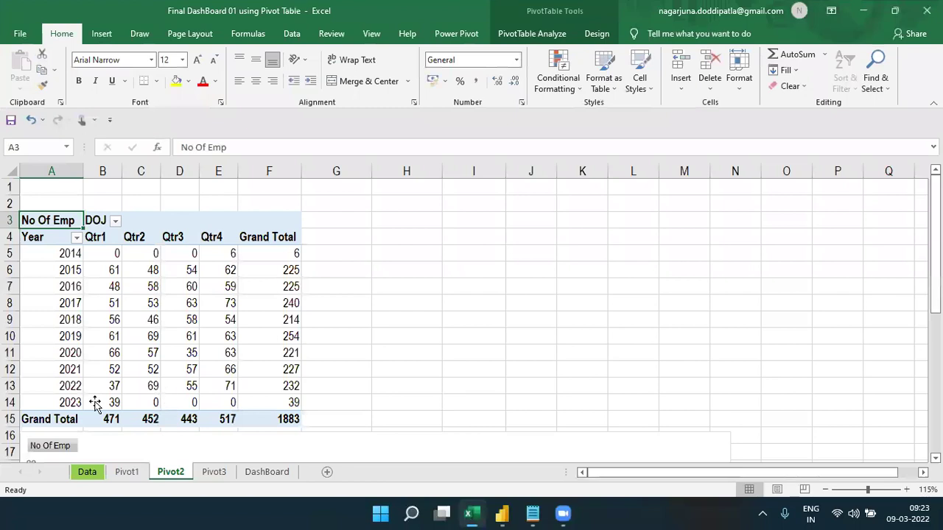
scroll(96, 400, "down", 6)
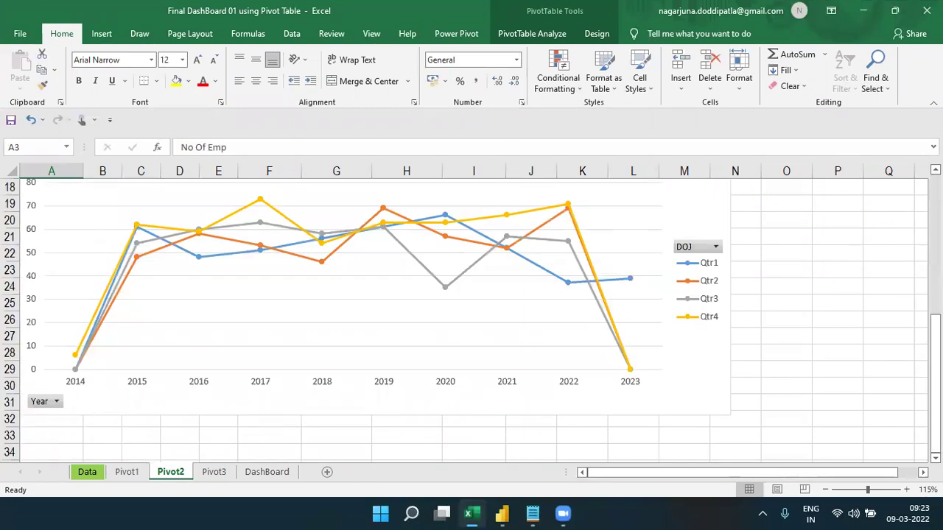
scroll(471, 321, "up", 1)
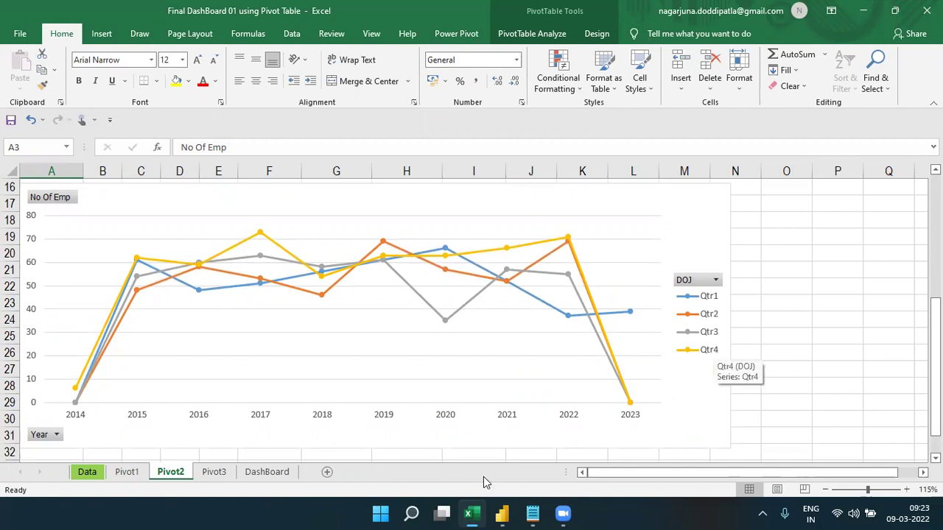
Step: Switch to Power BI, stretch the line chart across the page below the matrix, and use DOJ Year as its axis
left_click(501, 513)
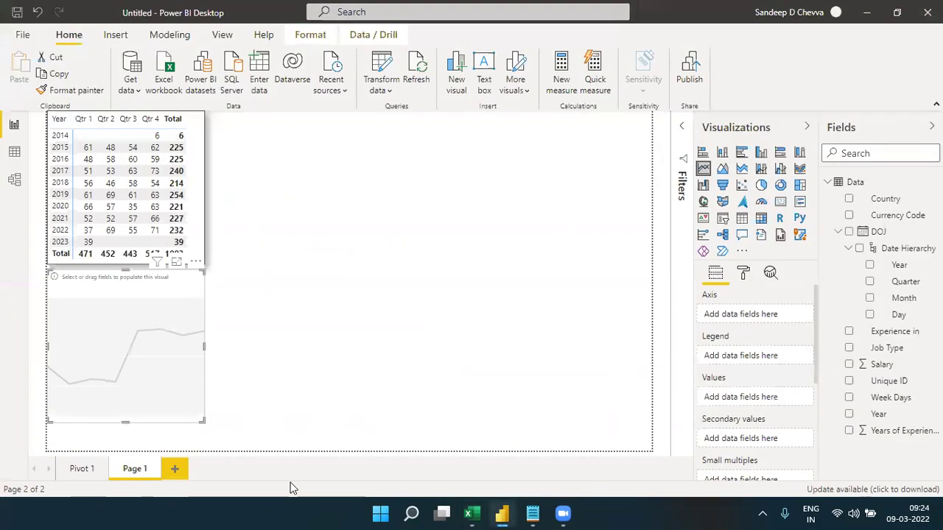
left_click_drag(200, 422, 442, 449)
left_click_drag(658, 465, 658, 465)
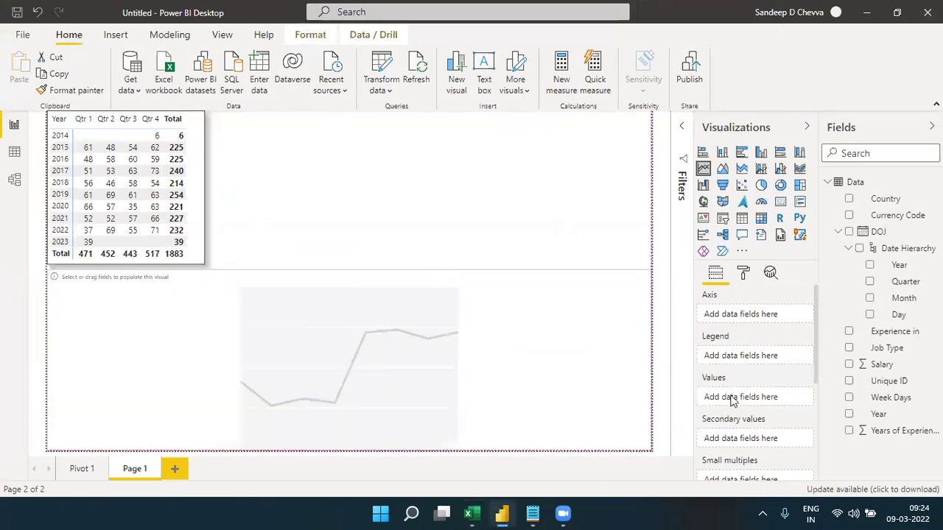
left_click_drag(900, 277, 769, 321)
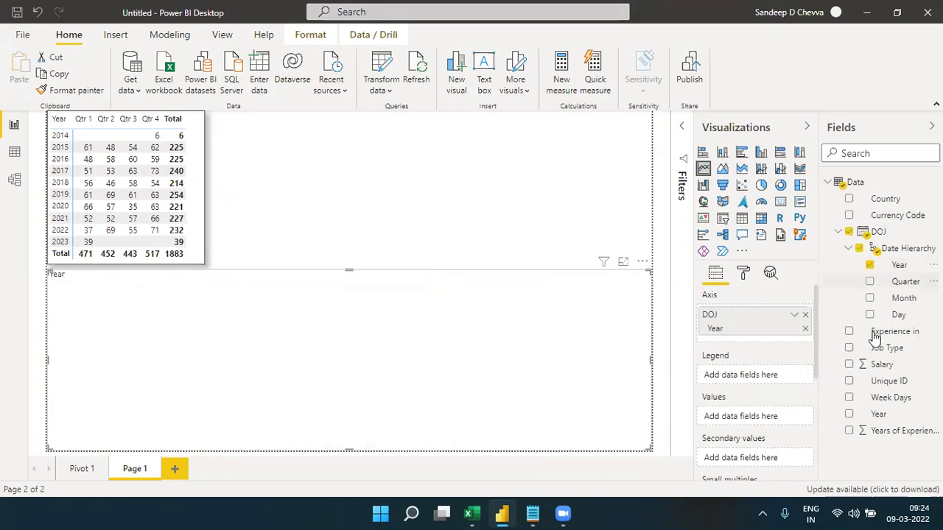
Step: Plot the distinct count of Unique ID renamed as No of Emps, with DOJ Quarter as the line chart's legend
left_click_drag(900, 382, 775, 418)
left_click(794, 418)
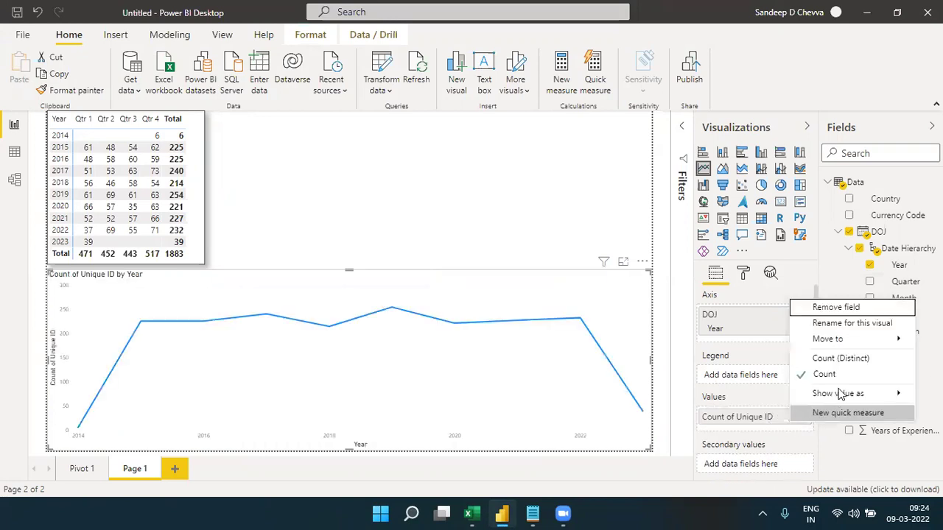
left_click(749, 417)
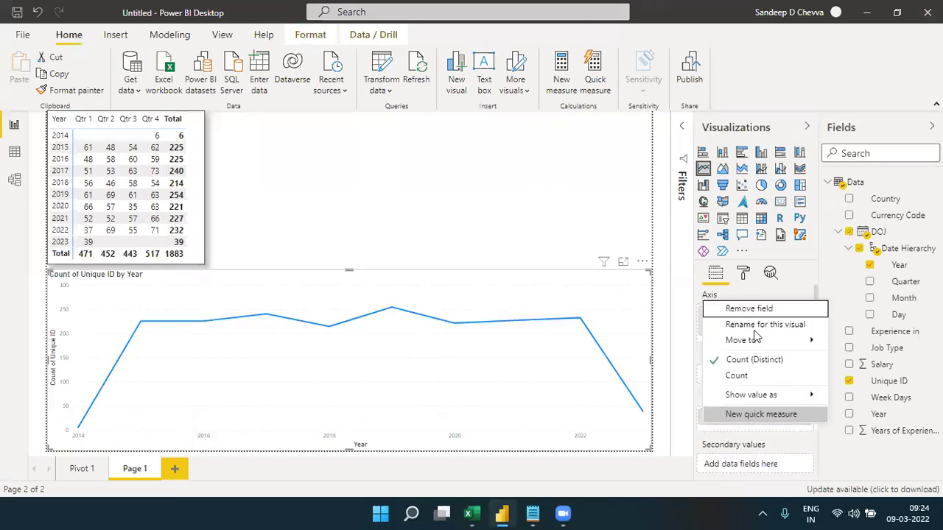
key("Escape")
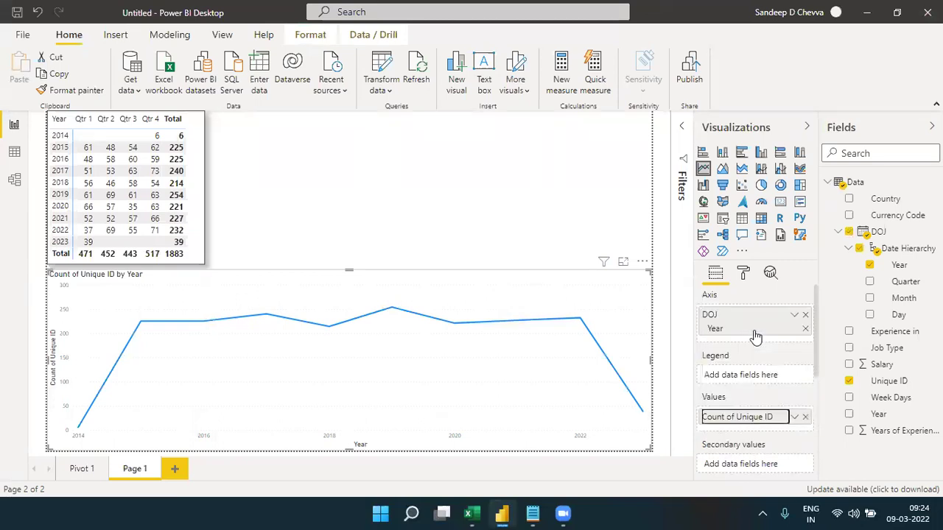
type("No of Emps")
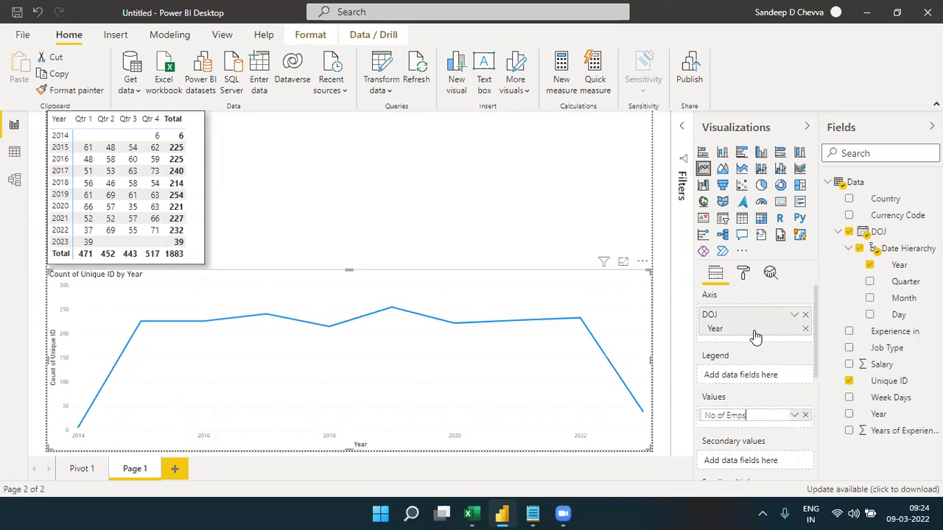
key("Return")
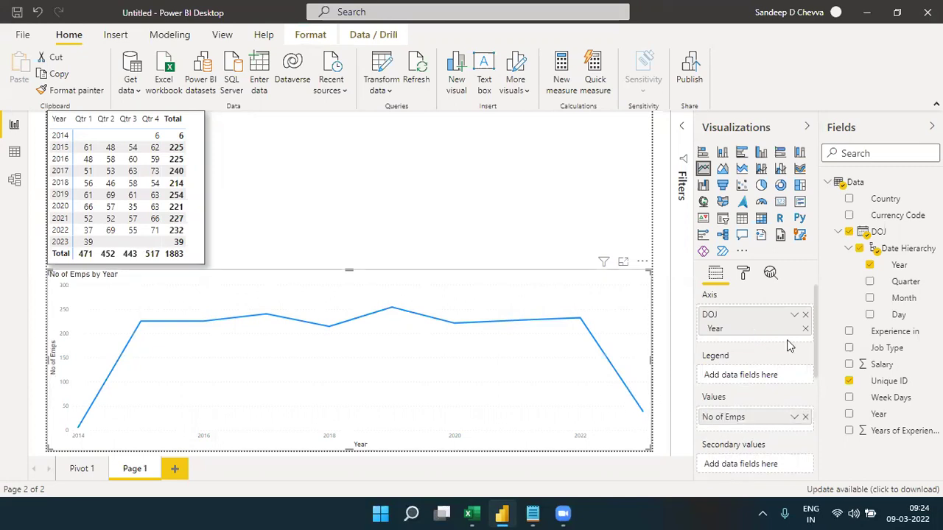
left_click_drag(822, 336, 777, 382)
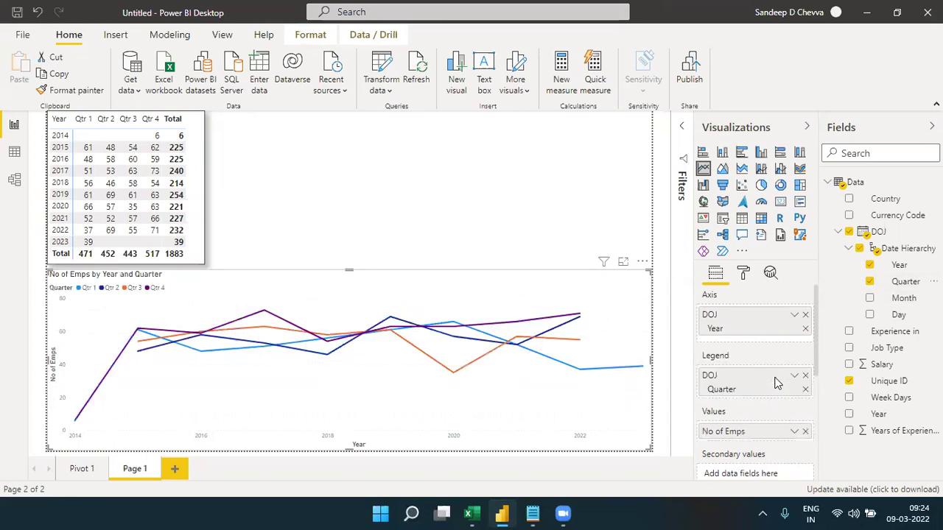
Step: Copy the Pivot 1 stacked column chart's formatting to the Page 1 line chart with Format painter
left_click(81, 469)
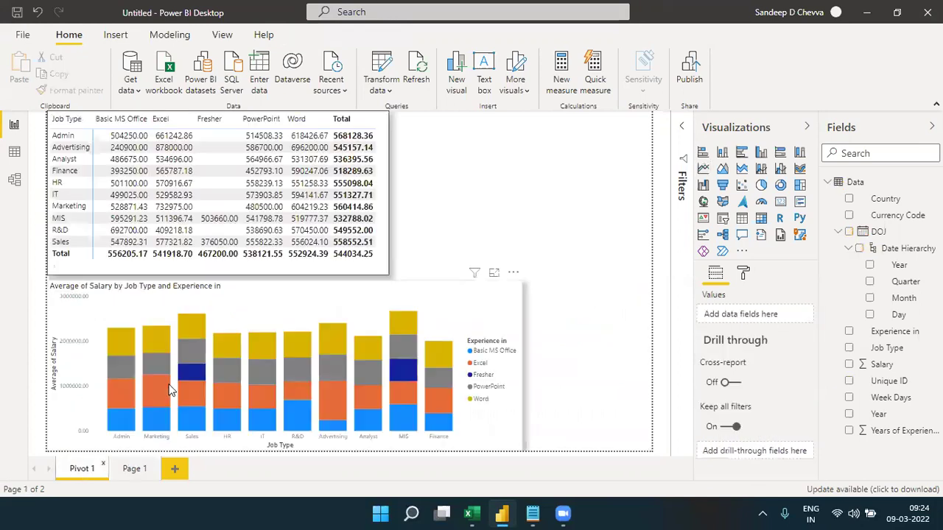
left_click(264, 290)
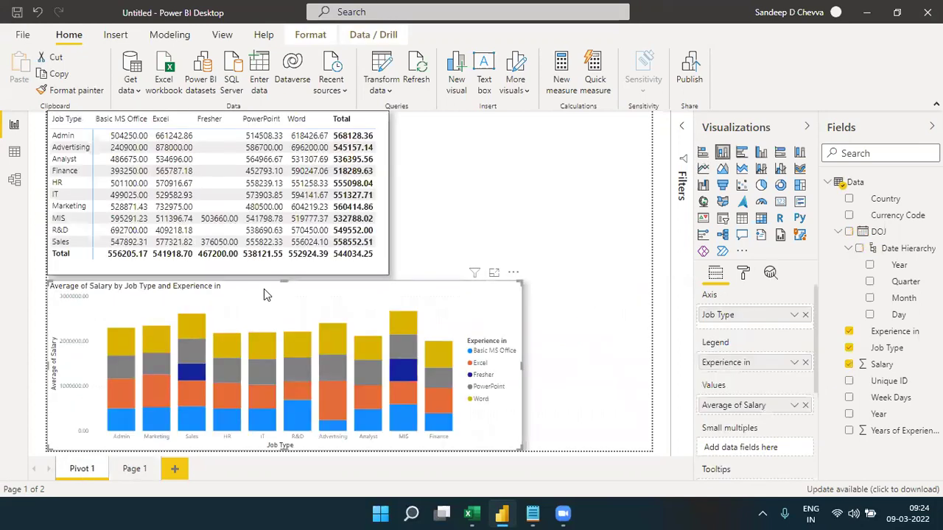
left_click(99, 92)
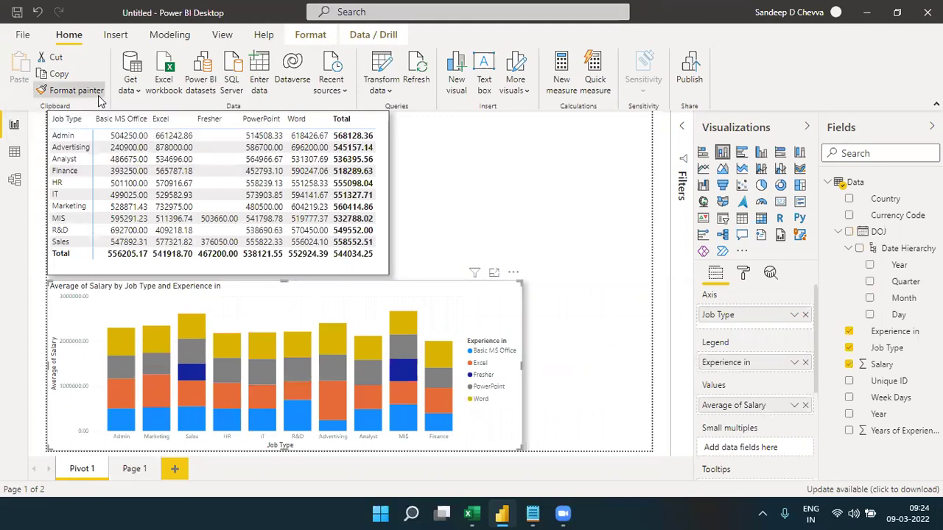
left_click(135, 469)
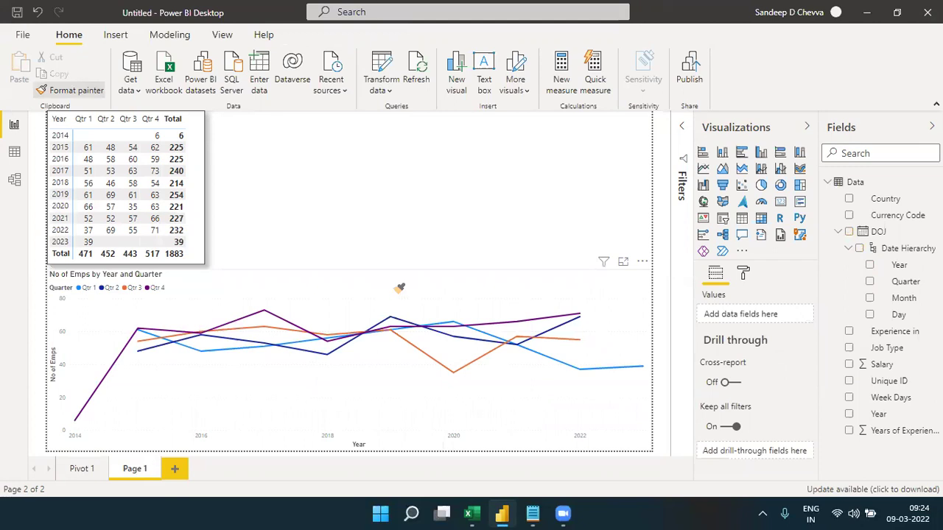
left_click(398, 288)
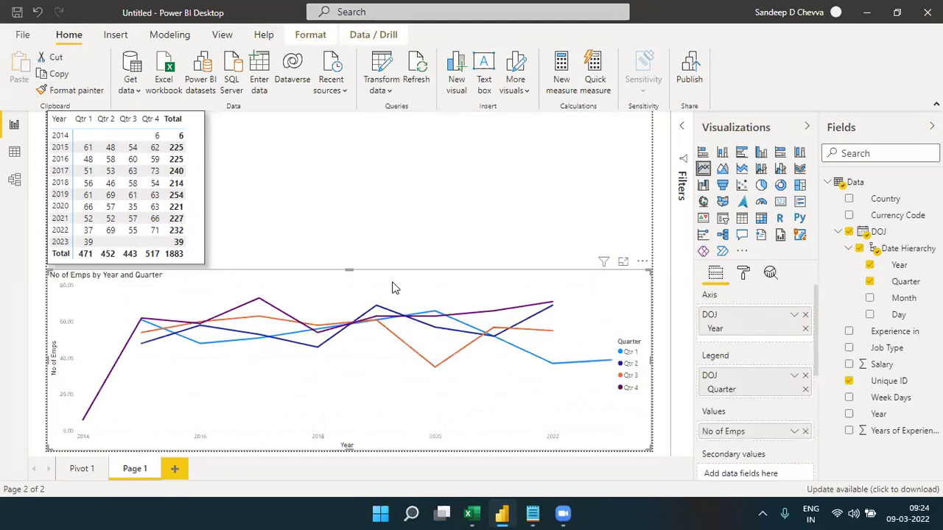
Step: Compare the line chart with Excel's Pivot2 chart and set its Y axis value decimal places to 0 in Power BI
left_click(477, 514)
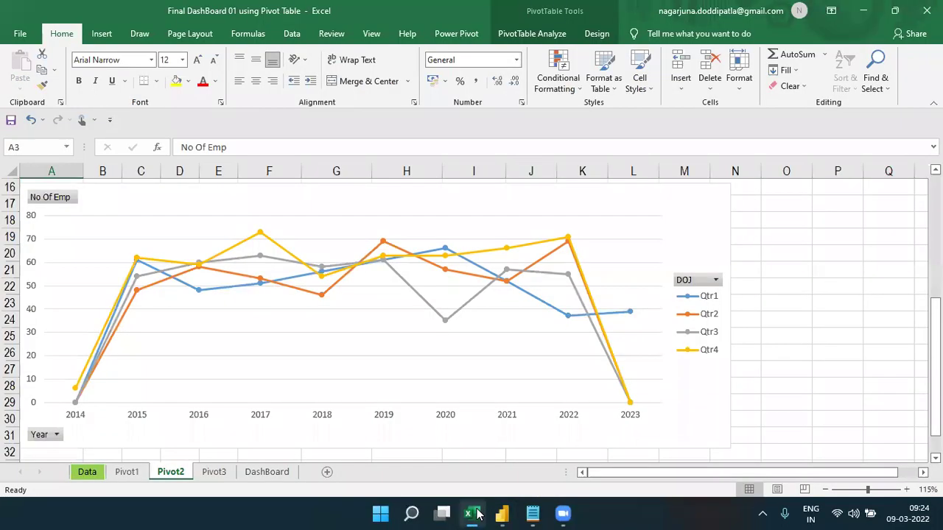
key("alt+Tab")
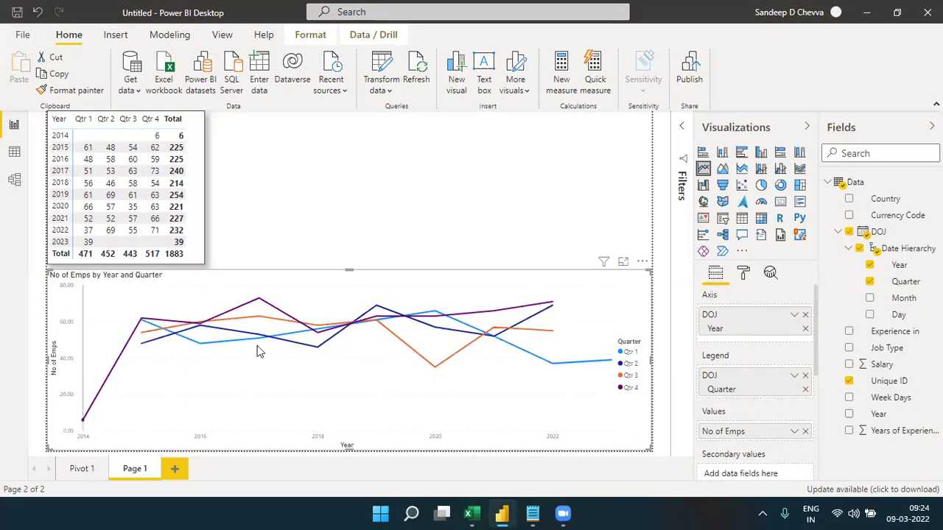
left_click(743, 274)
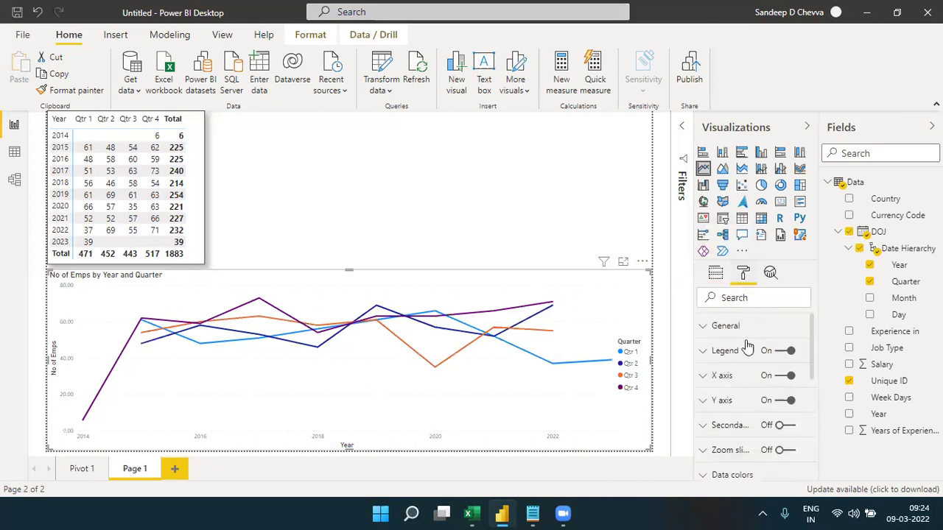
left_click(799, 409)
scroll(811, 372, "down", 5)
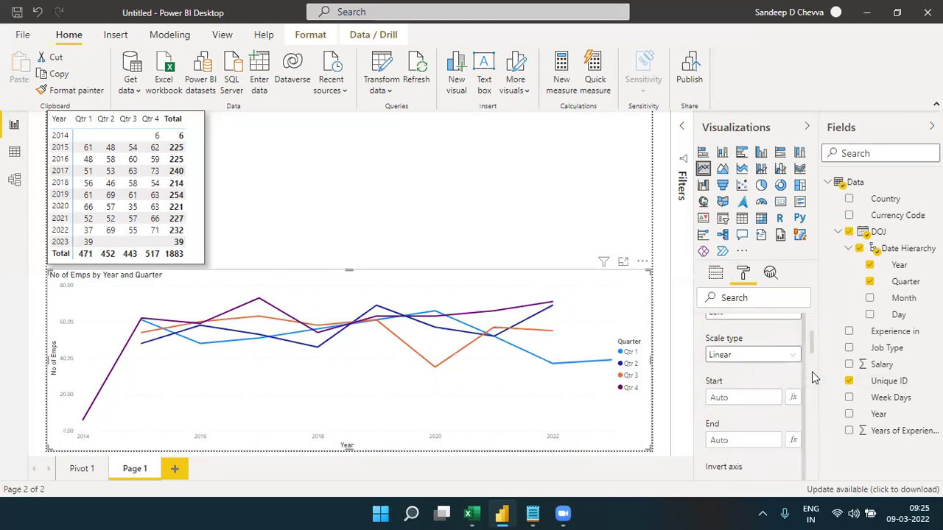
scroll(812, 371, "down", 5)
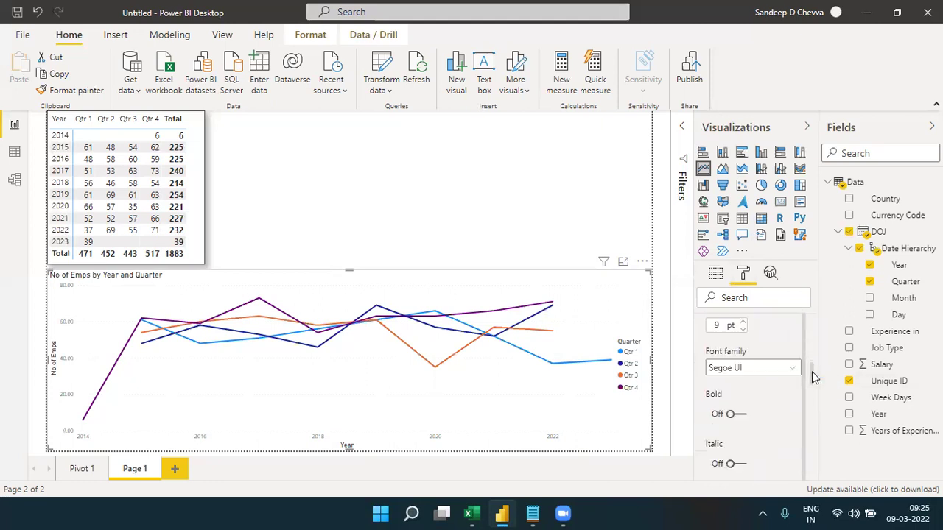
scroll(814, 394, "down", 3)
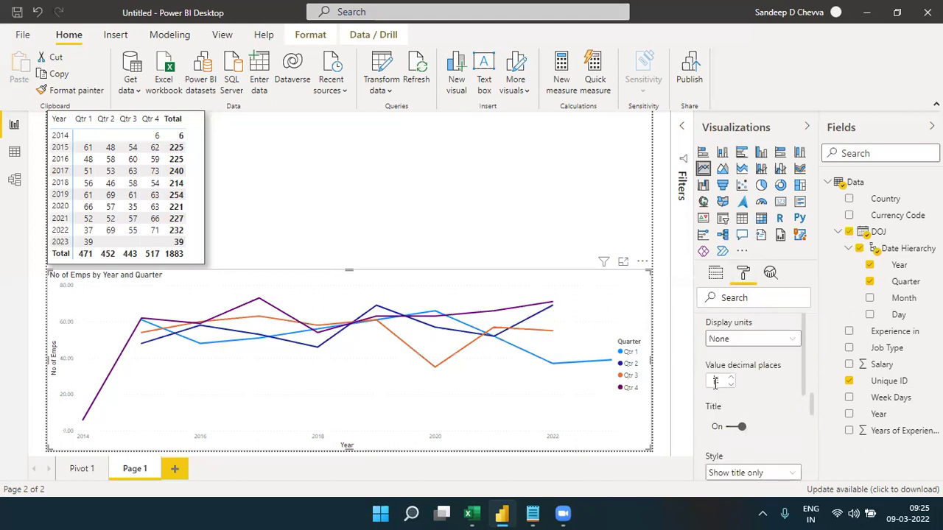
type("2")
key("BackSpace")
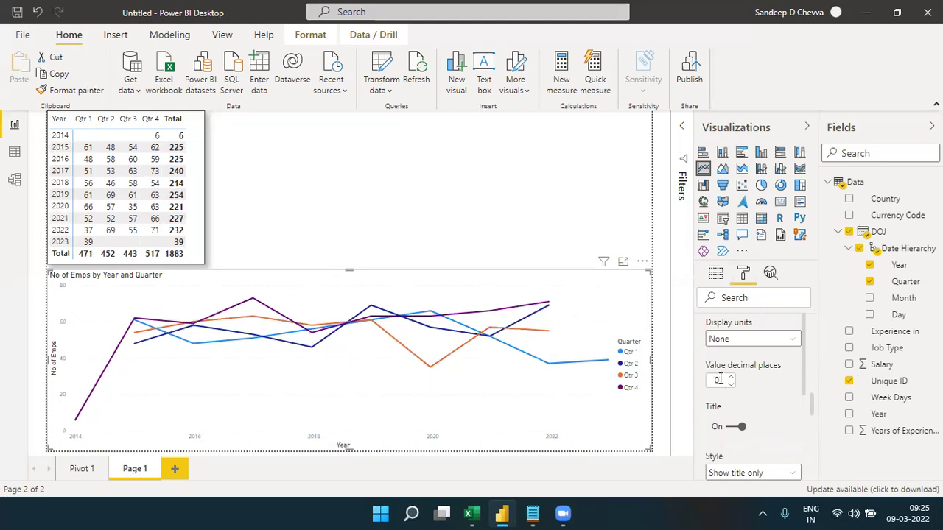
left_click(716, 277)
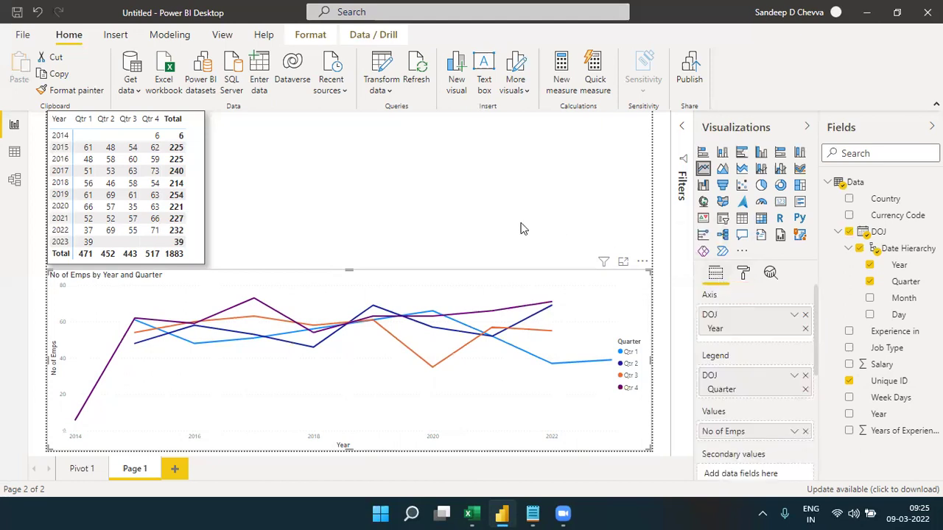
left_click(521, 228)
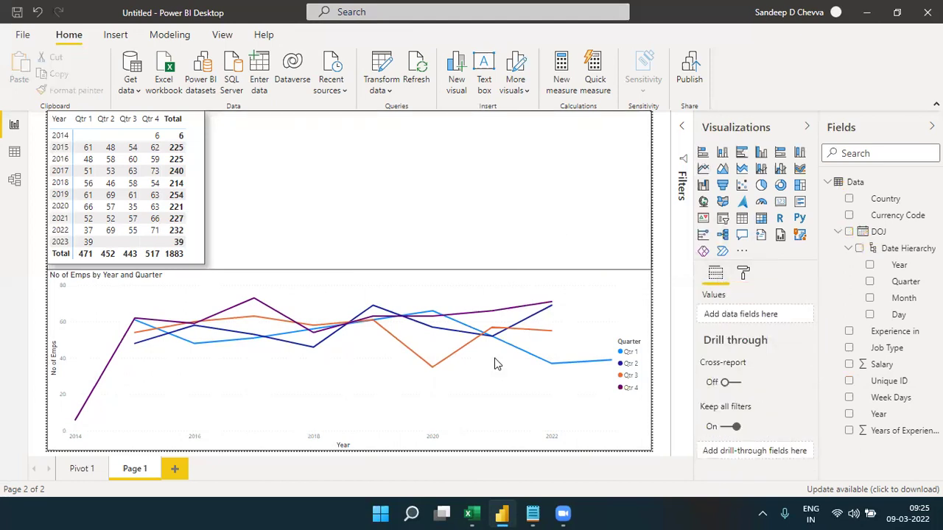
Step: Check the point markers on Excel's Pivot2 chart, then show markers of size 6 on the Power BI line chart
left_click(472, 513)
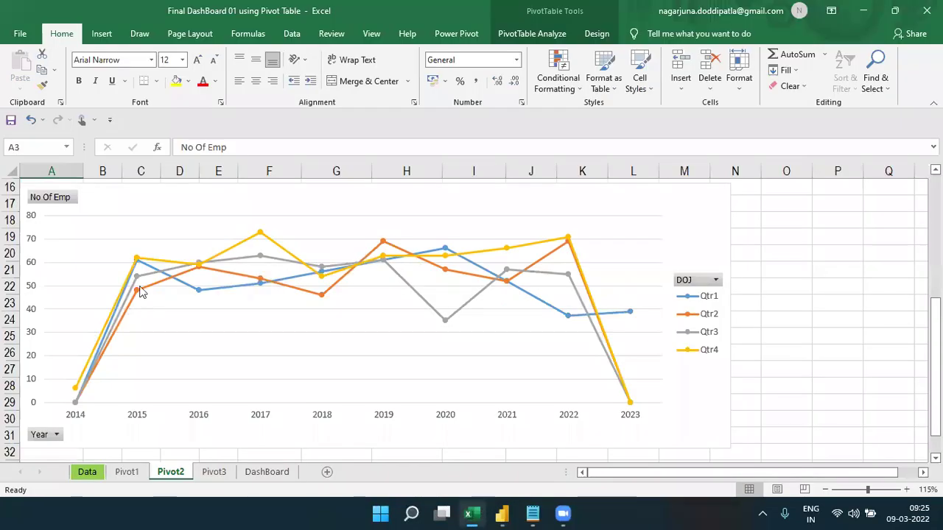
mouse_move(136, 294)
left_click(502, 514)
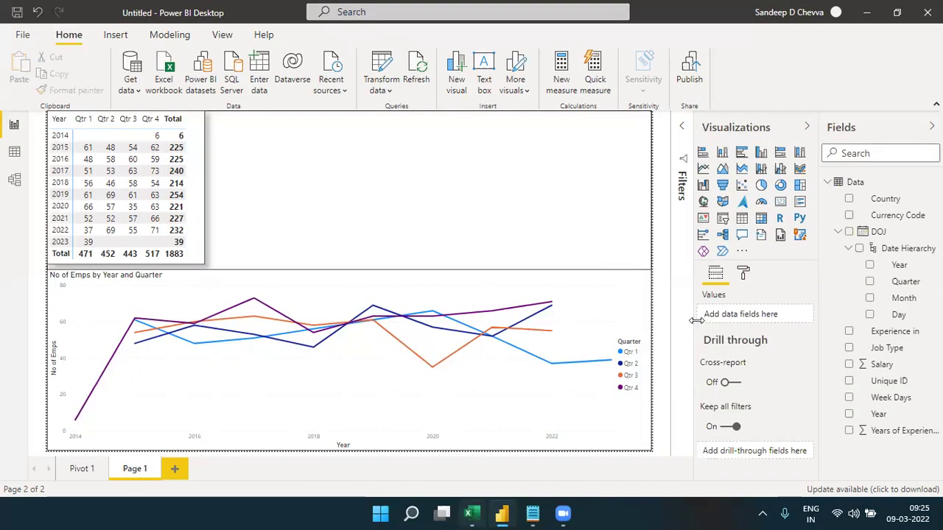
left_click(607, 288)
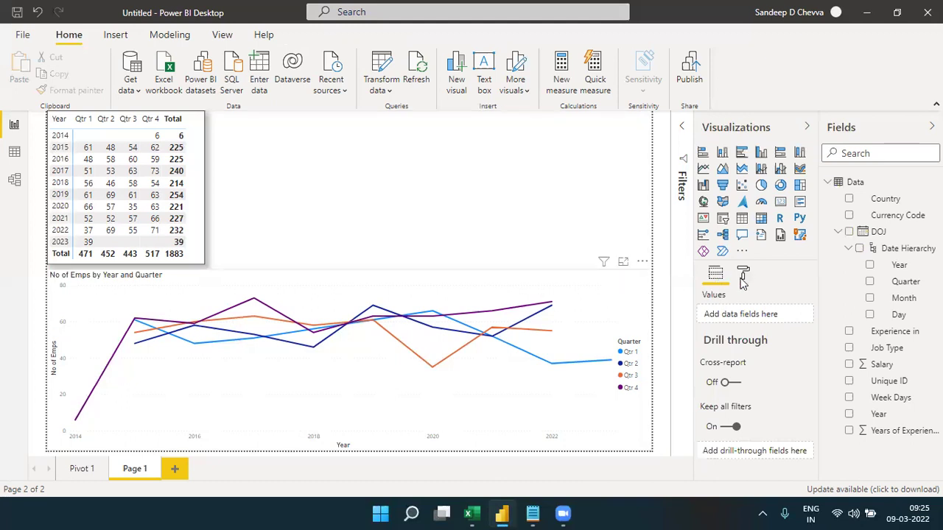
left_click(742, 277)
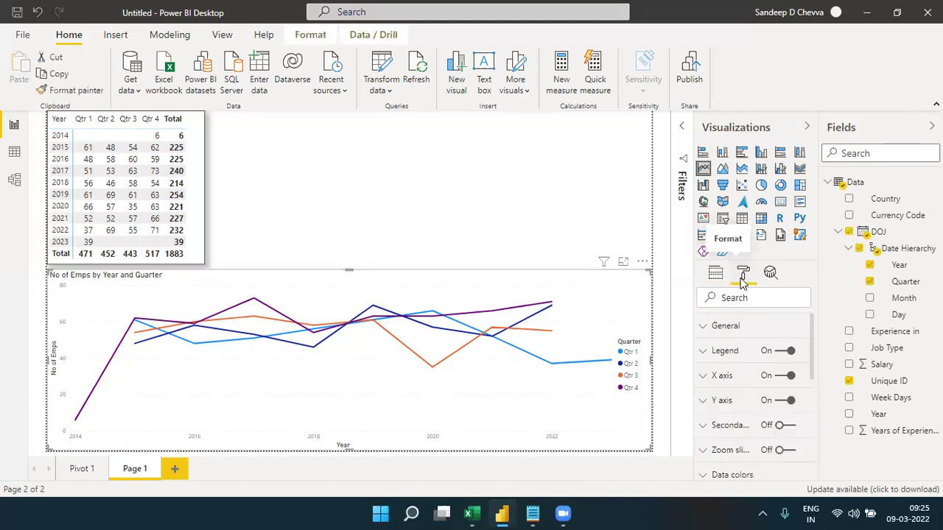
scroll(810, 385, "down", 5)
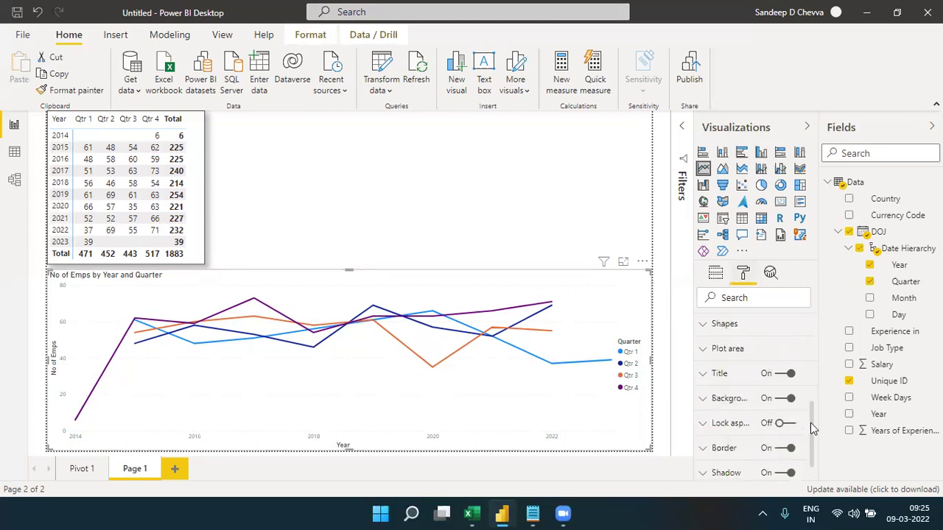
left_click(726, 328)
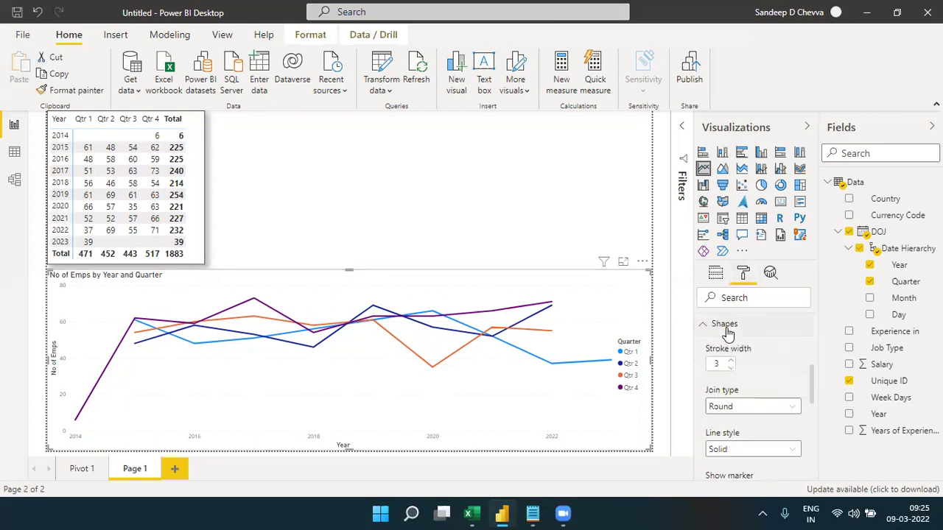
scroll(814, 420, "down", 3)
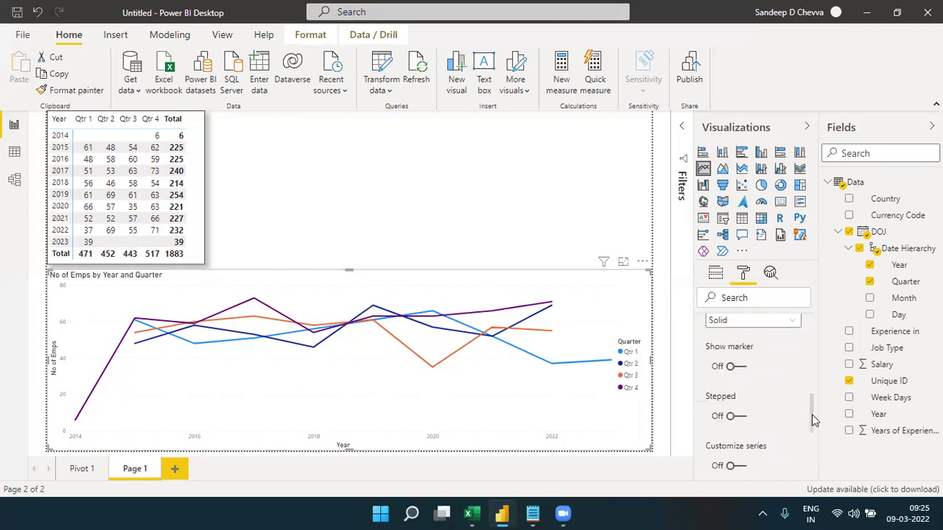
left_click(741, 366)
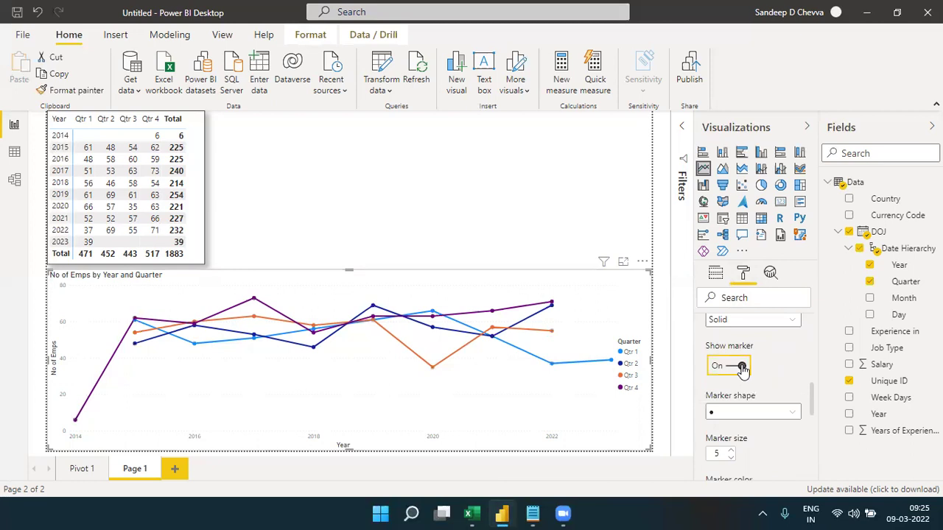
left_click(732, 452)
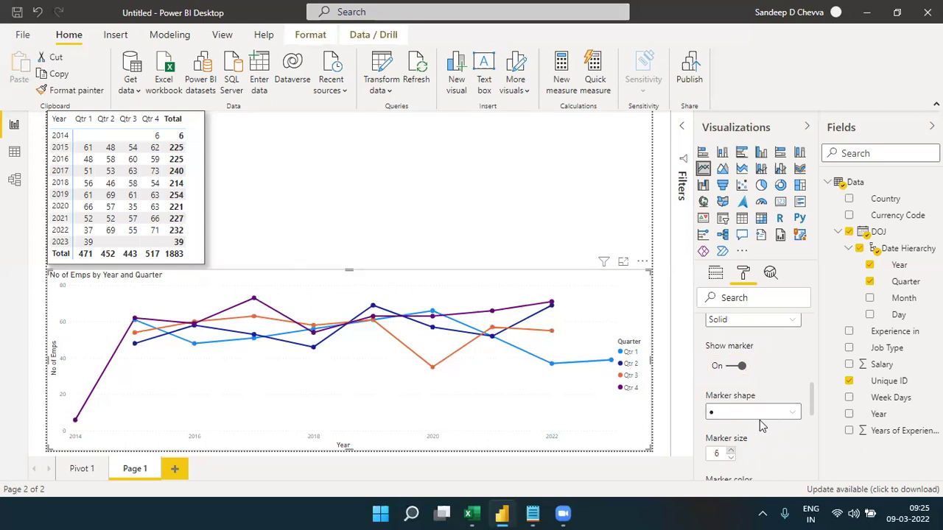
Step: Set the legend style of the No of Emps line chart to Line and markers
scroll(811, 330, "up", 5)
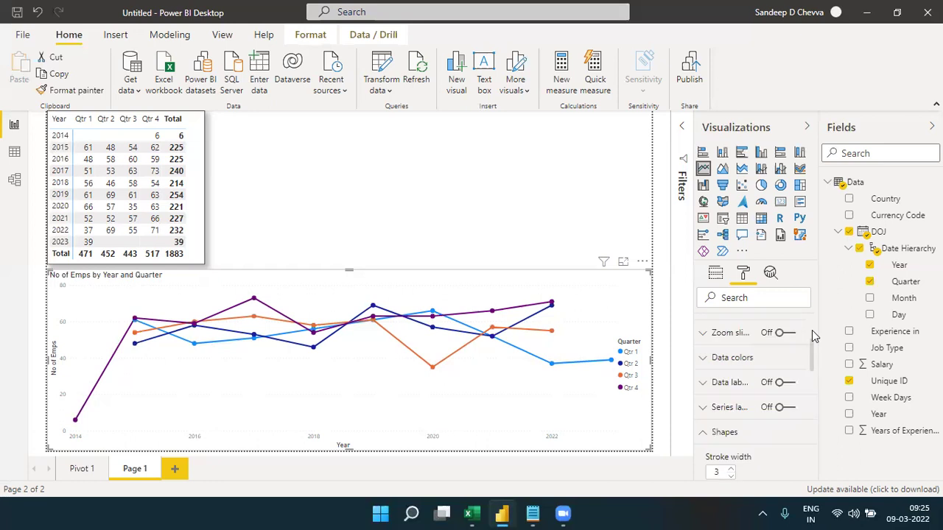
left_click(729, 331)
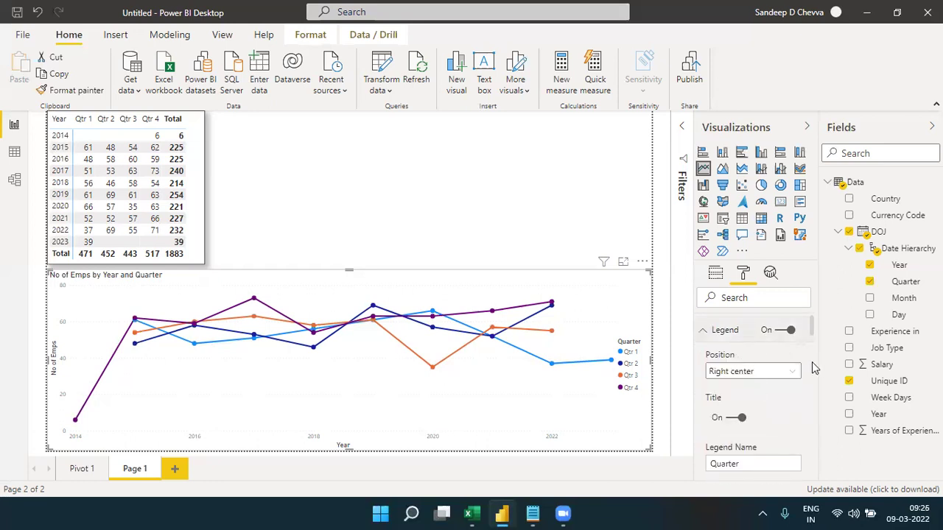
scroll(814, 368, "down", 2)
scroll(811, 361, "down", 2)
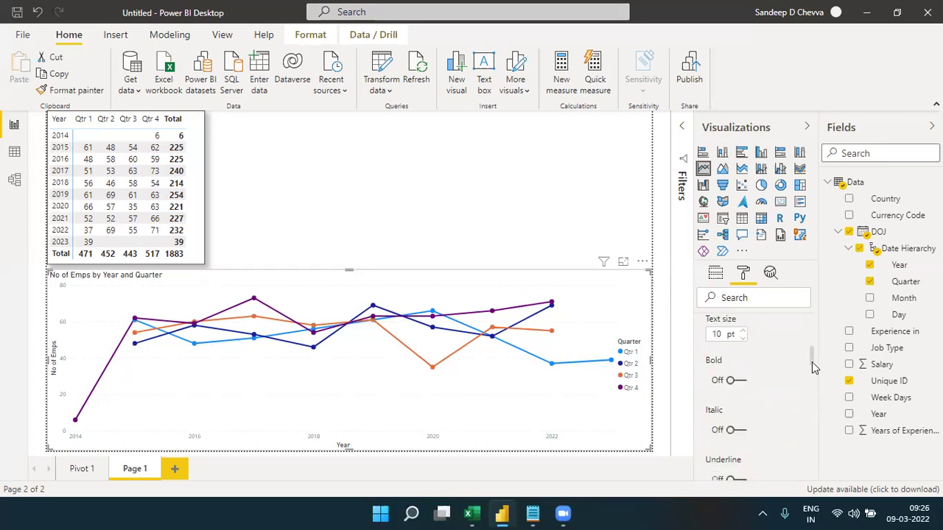
scroll(811, 362, "up", 5)
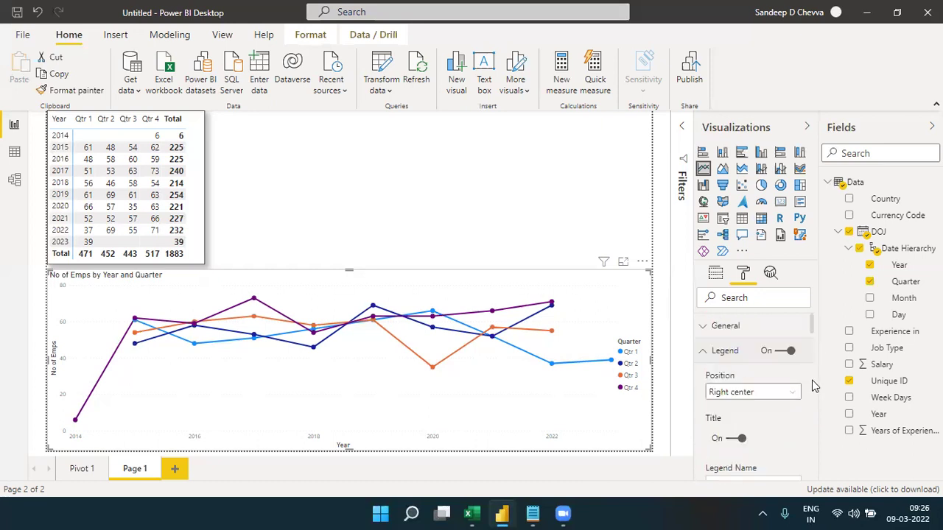
scroll(813, 381, "down", 4)
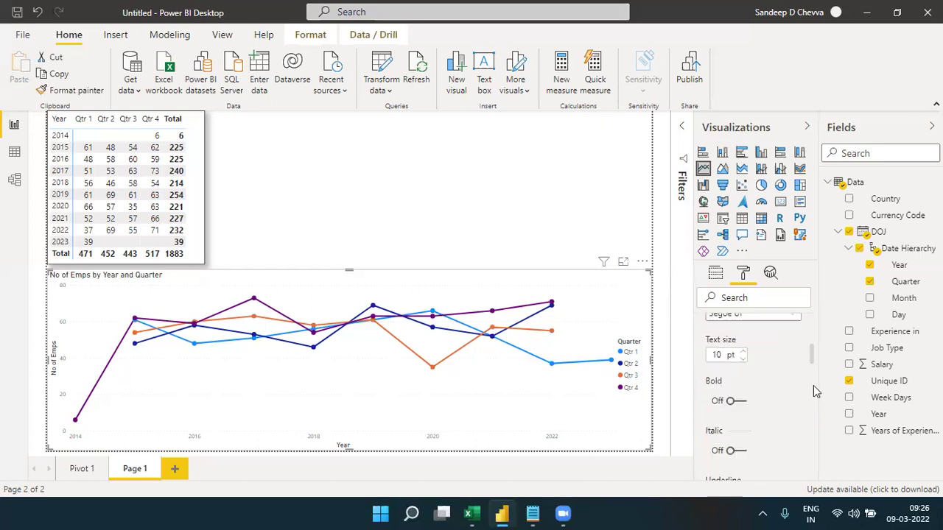
scroll(813, 389, "down", 3)
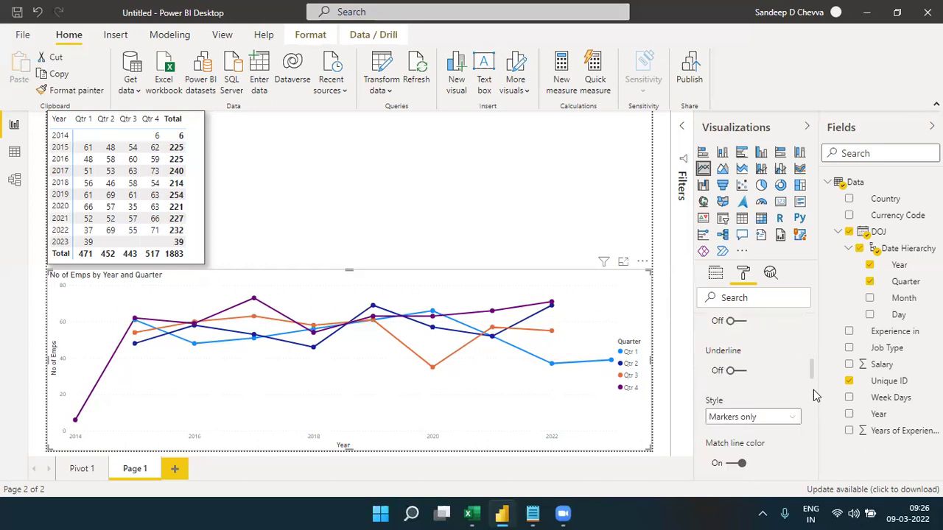
left_click(781, 420)
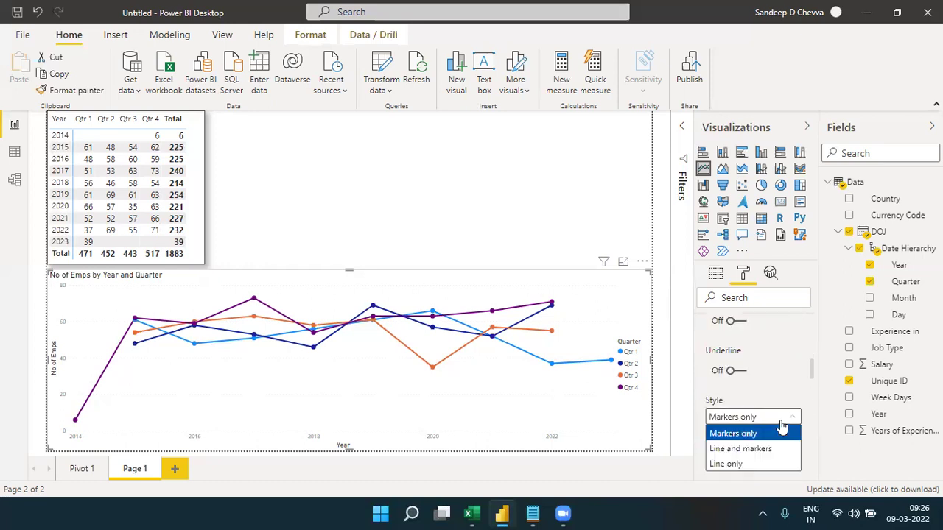
left_click(745, 449)
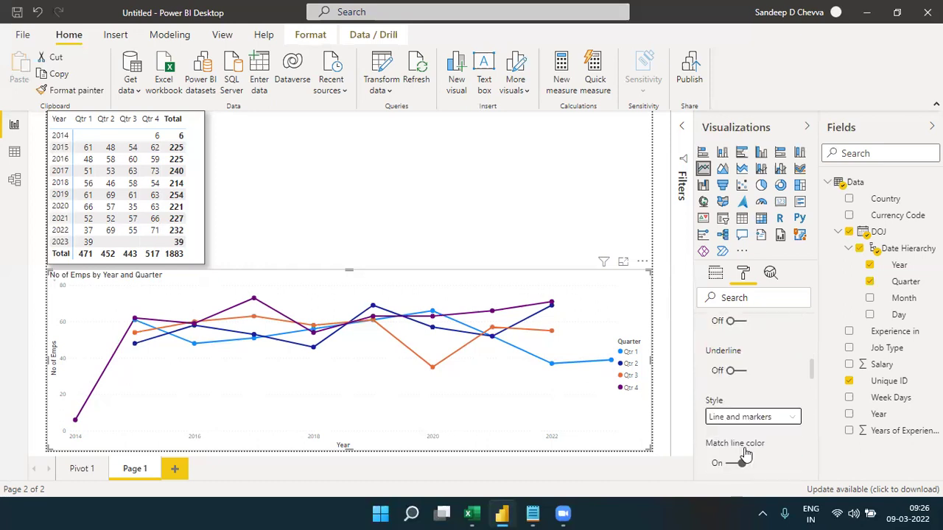
Step: Check the legend and line colors on Excel's Pivot2 chart, then color the Qtr 4 line gold in the Power BI line chart
left_click(470, 513)
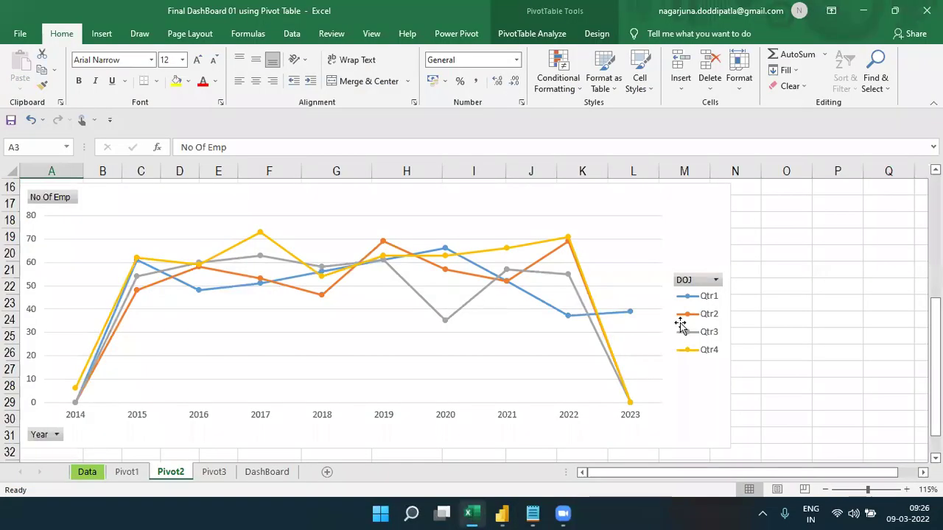
left_click(474, 514)
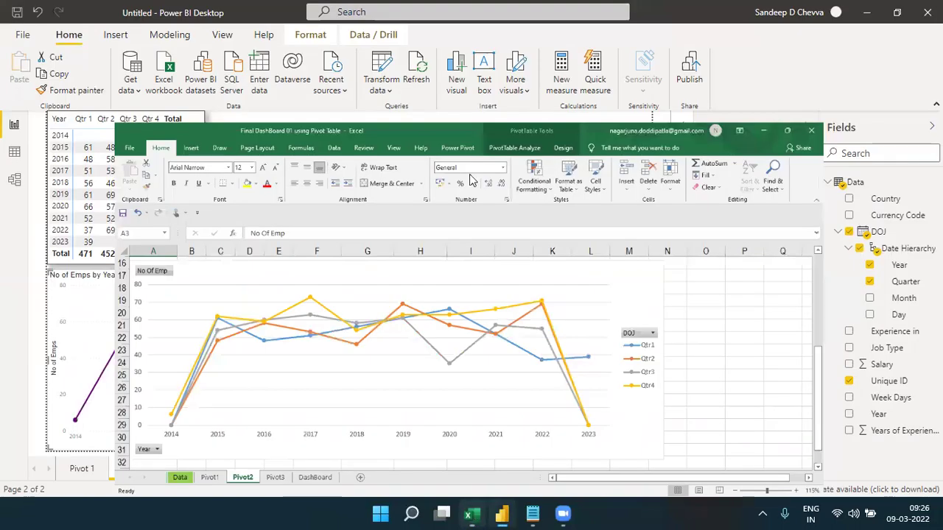
left_click(466, 513)
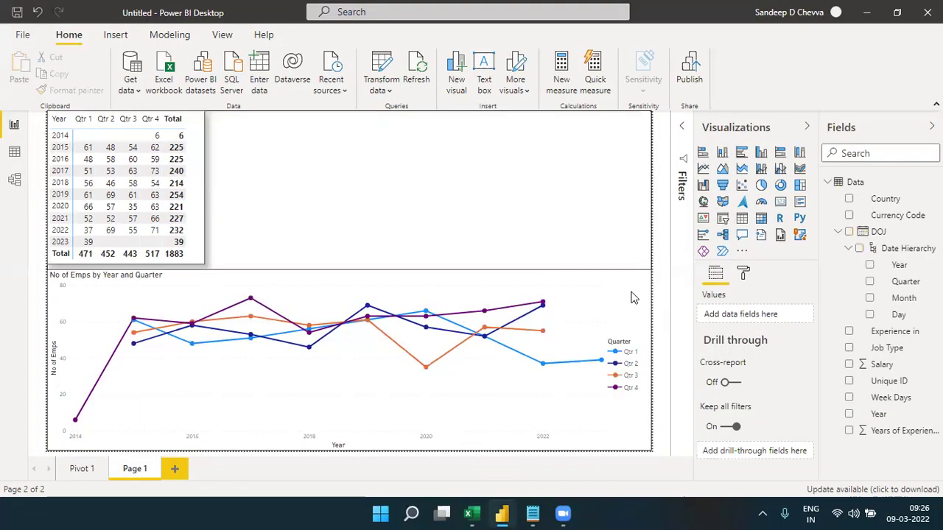
key("alt+Tab")
left_click(630, 296)
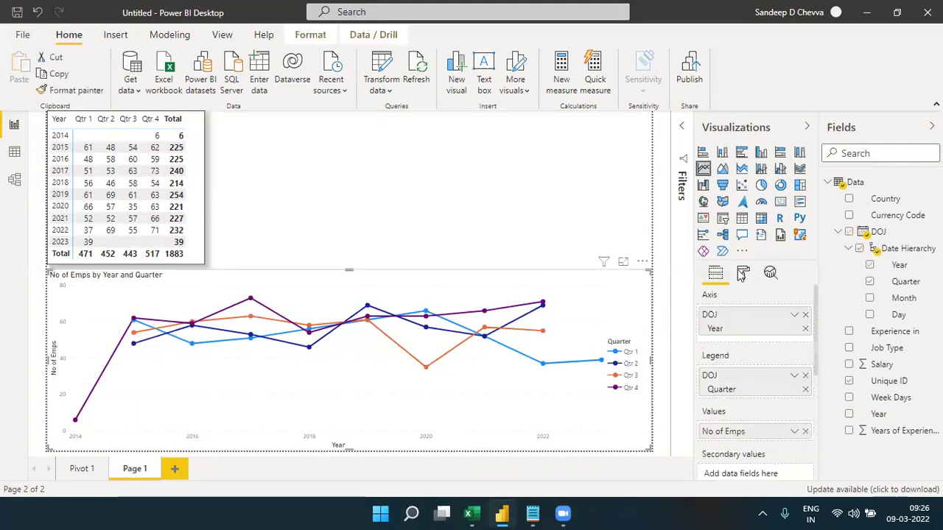
left_click(743, 274)
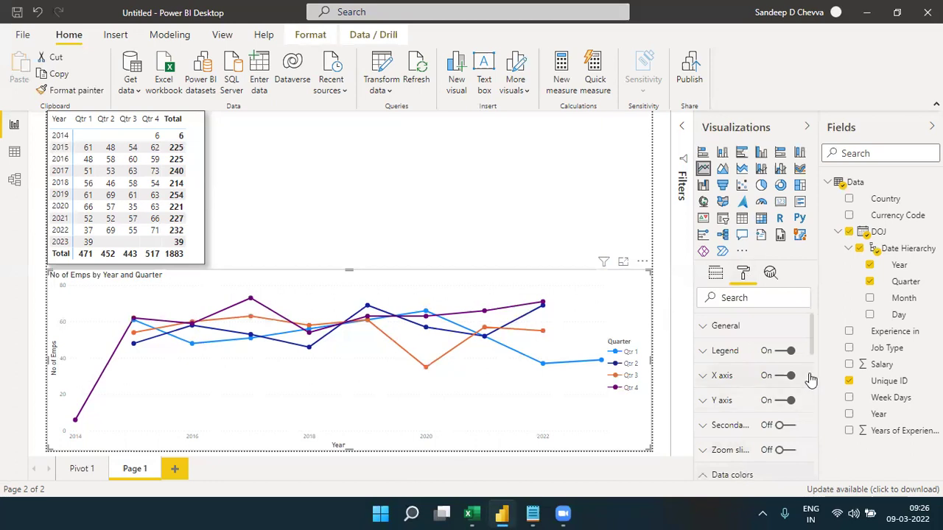
scroll(811, 376, "down", 5)
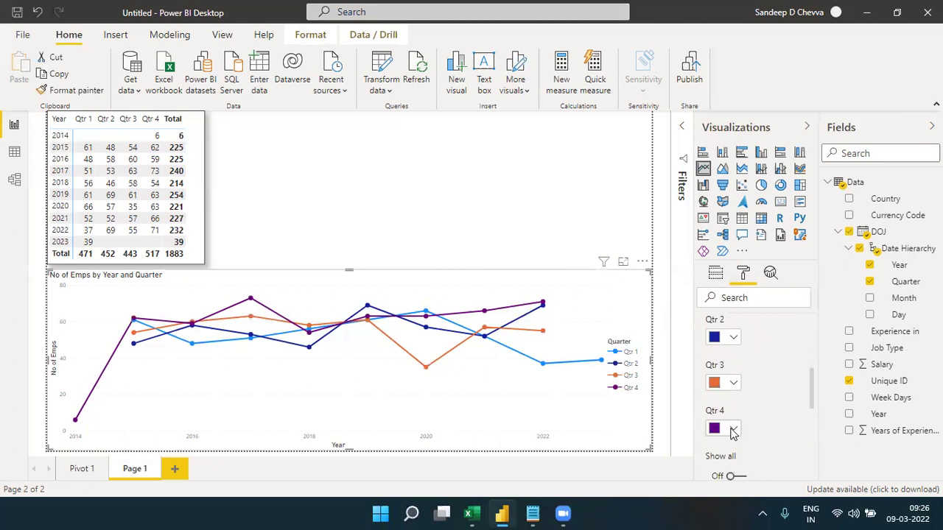
left_click(733, 429)
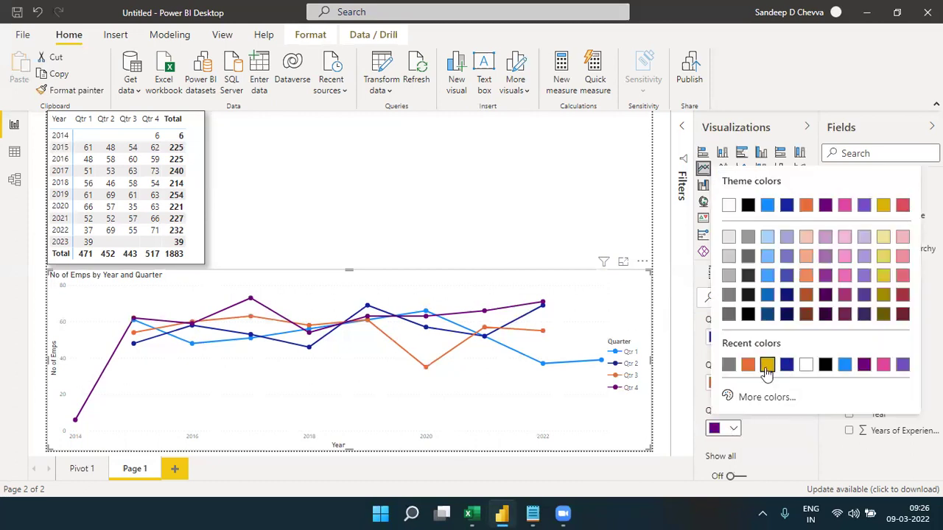
left_click(766, 365)
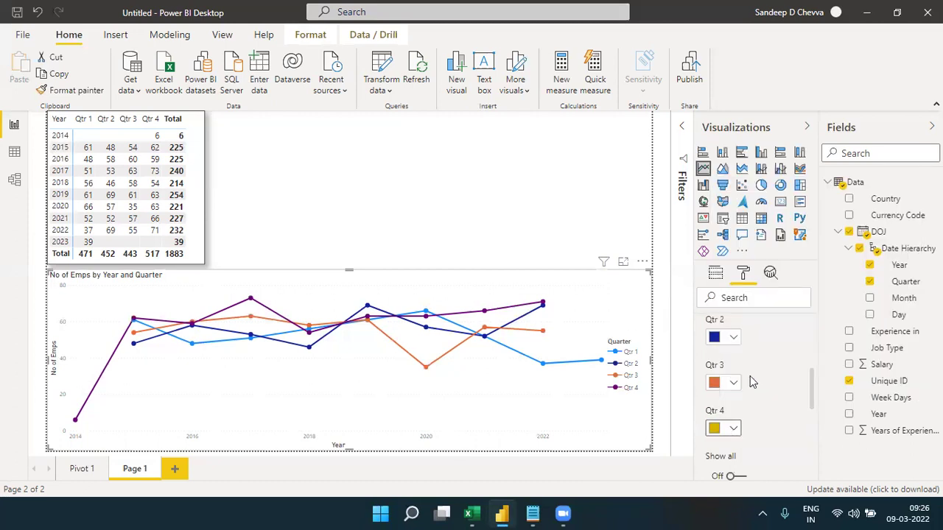
Step: Following Excel's Pivot2 chart, color the Power BI Qtr 2 line orange and the Qtr 3 line White, 50% darker
left_click(467, 513)
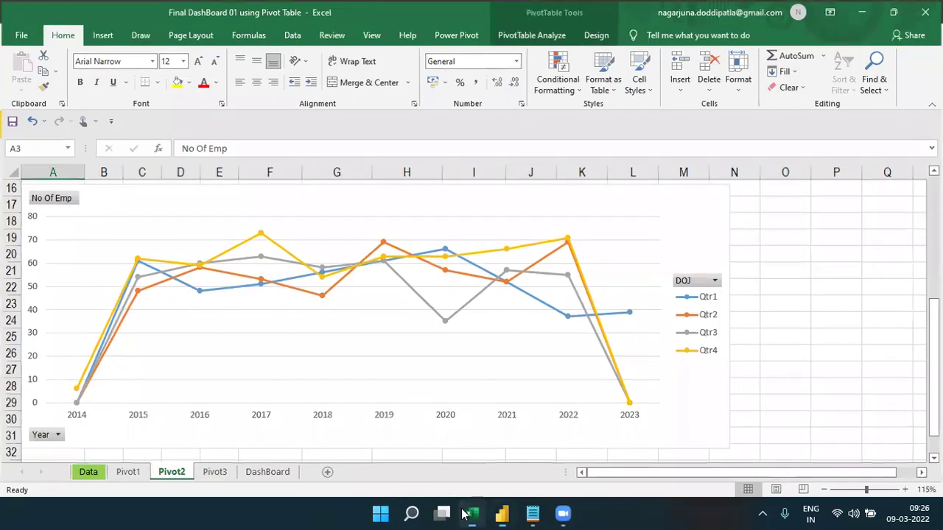
left_click(464, 513)
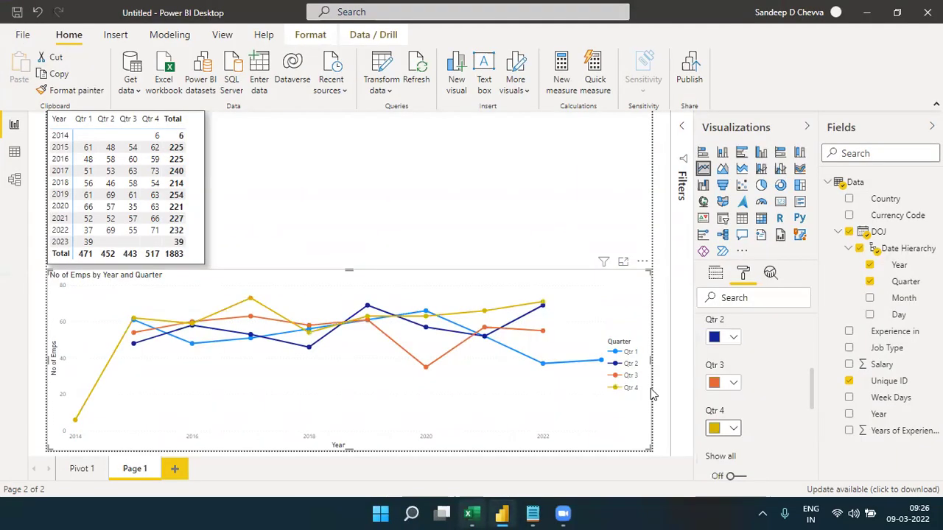
left_click(730, 343)
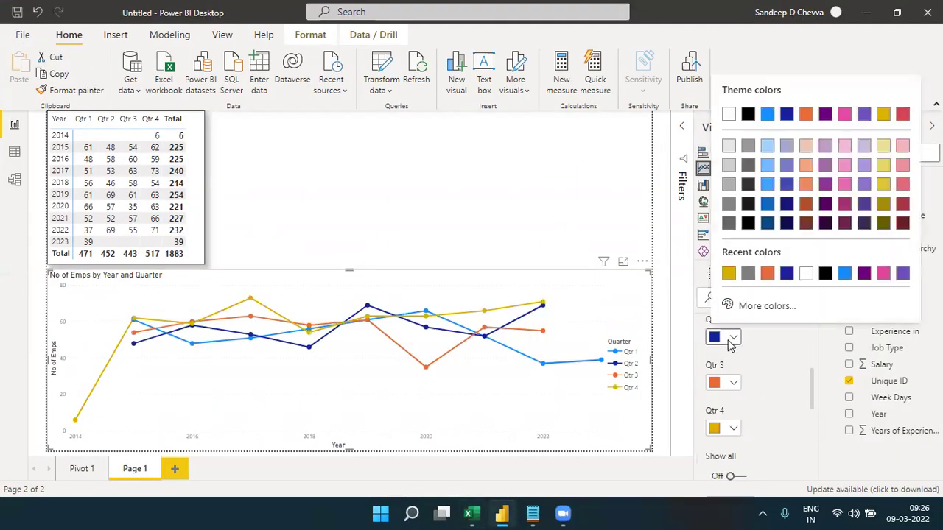
left_click(766, 273)
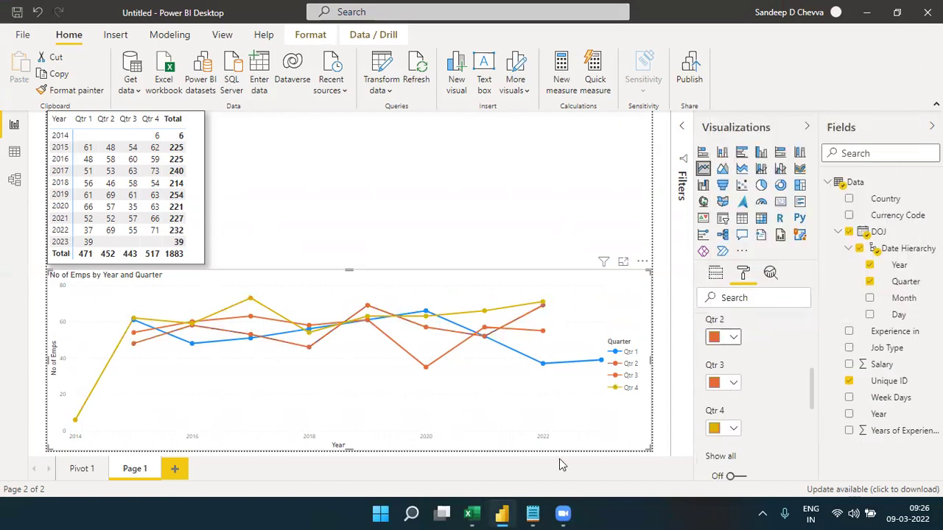
left_click(475, 514)
left_click(479, 514)
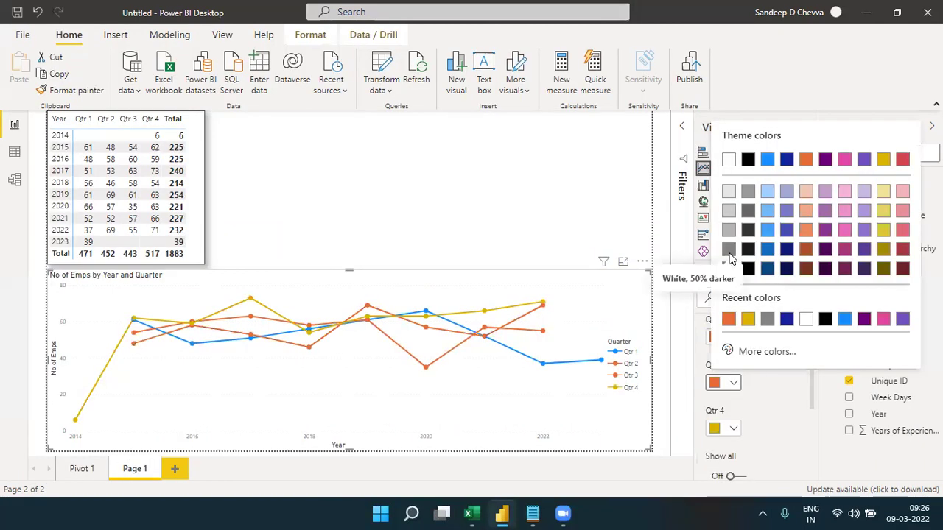
left_click(728, 256)
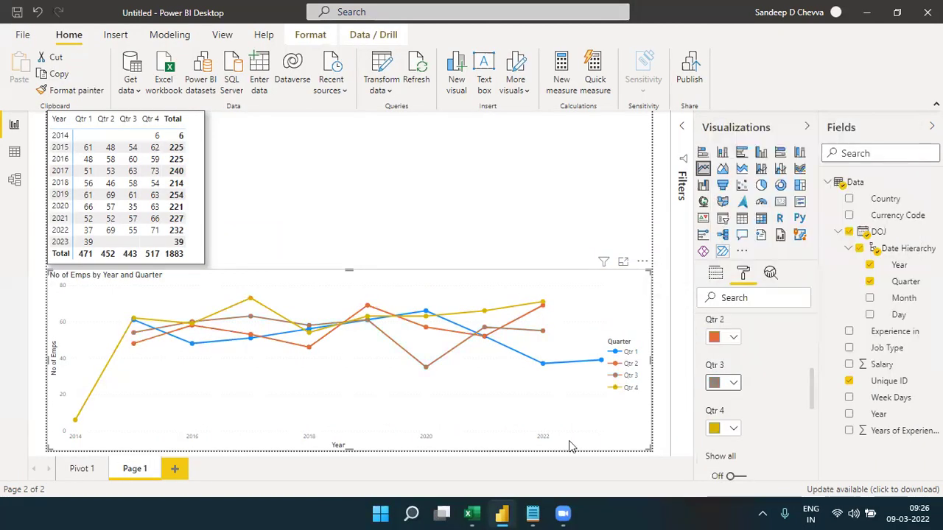
Step: Compare the line colors with Excel's Pivot2 chart again, then deselect the Power BI line chart and collapse the Visualizations pane
left_click(477, 513)
scroll(808, 340, "up", 3)
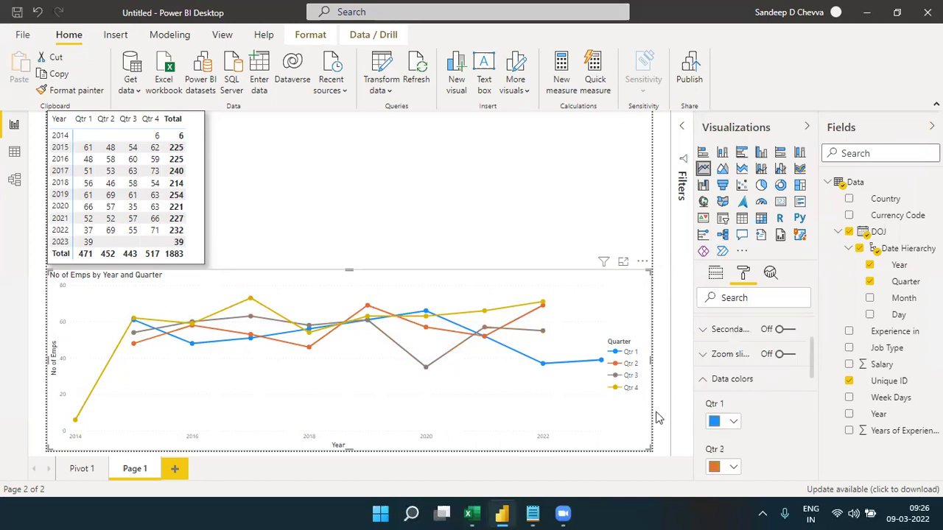
left_click(660, 157)
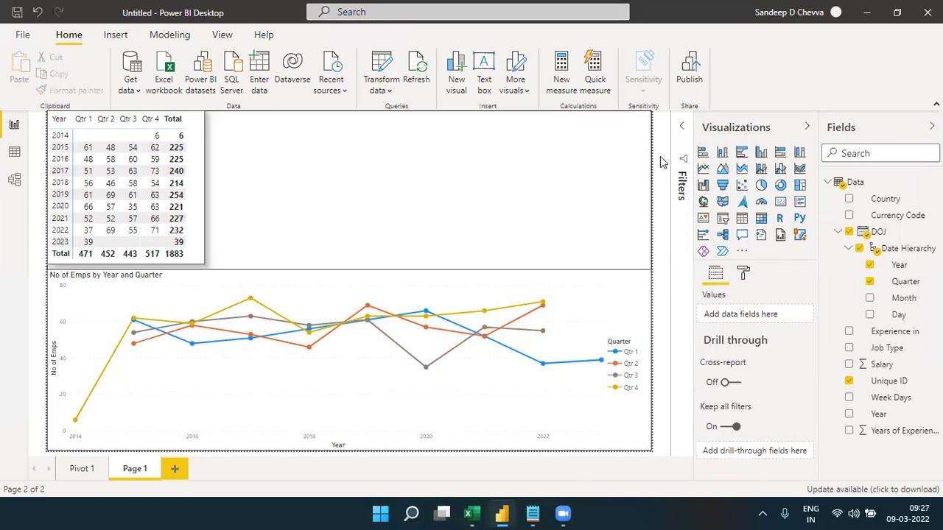
left_click(736, 127)
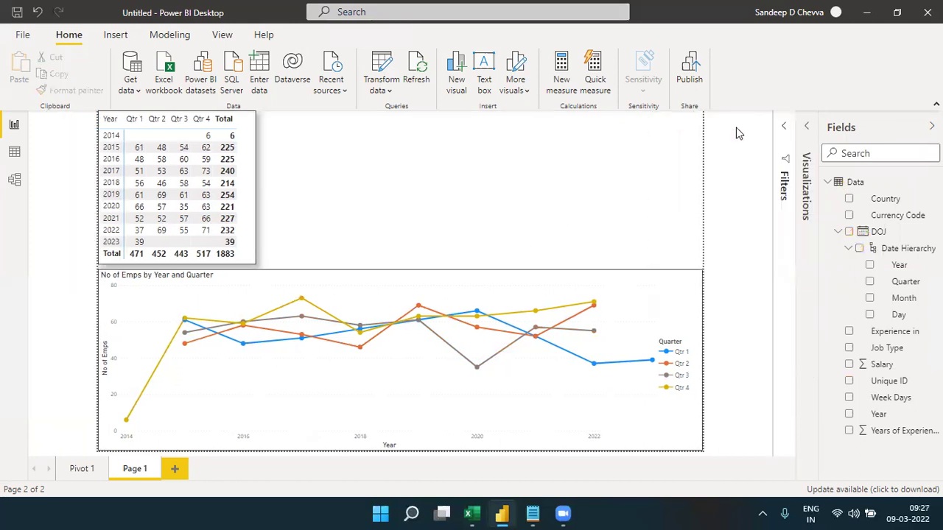
Step: Rename report page Page 1 as Pivot 2 and add a new blank page
left_click(120, 475)
type("Pivot 2")
key("Return")
left_click(179, 470)
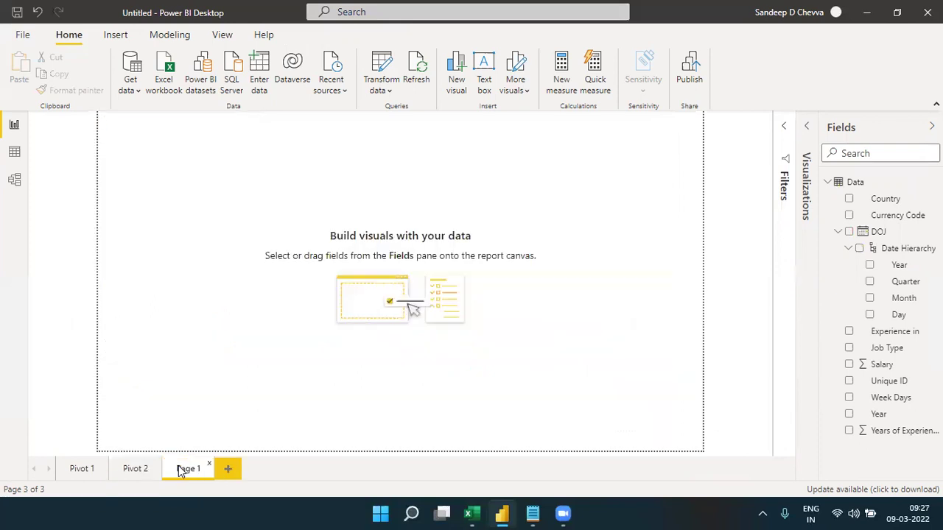
Step: Switch to Excel and examine the Pivot3 sheet's salary by Years of Experience table, its experience ranges and its pie chart
left_click(472, 514)
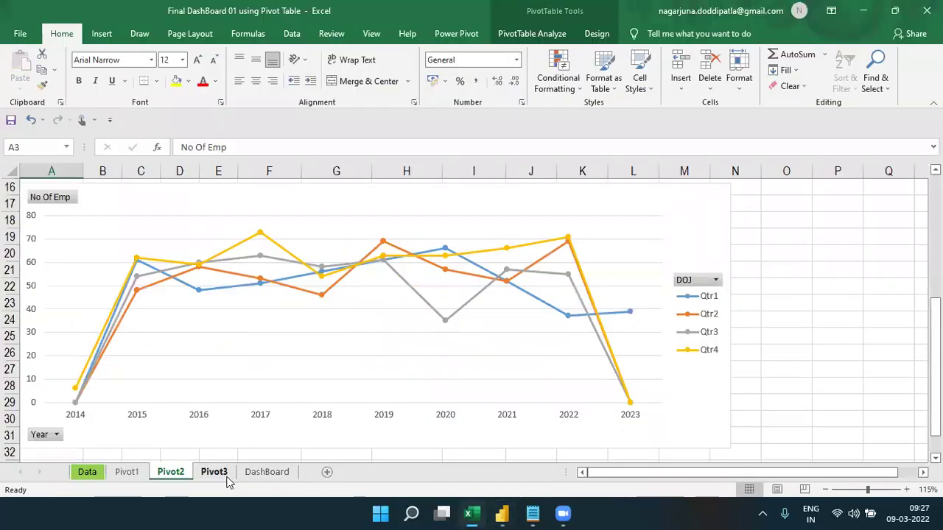
left_click(214, 472)
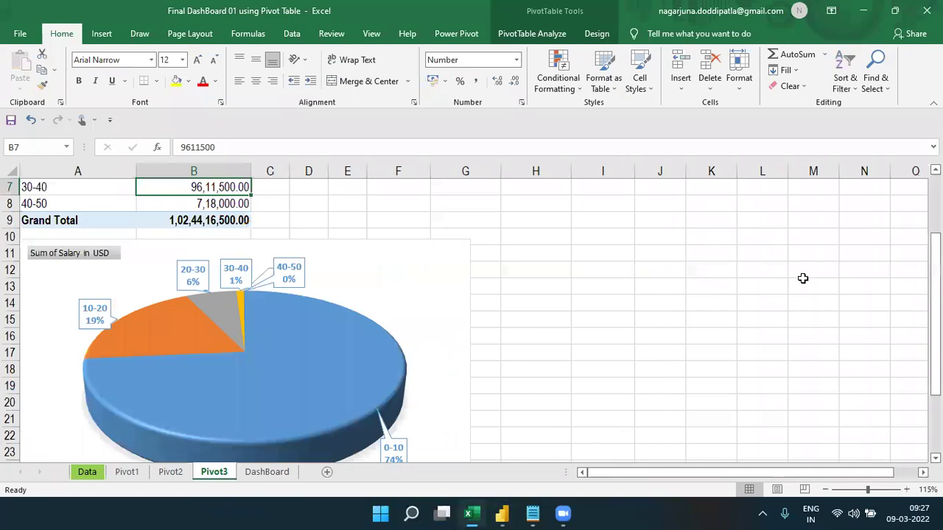
scroll(236, 317, "up", 2)
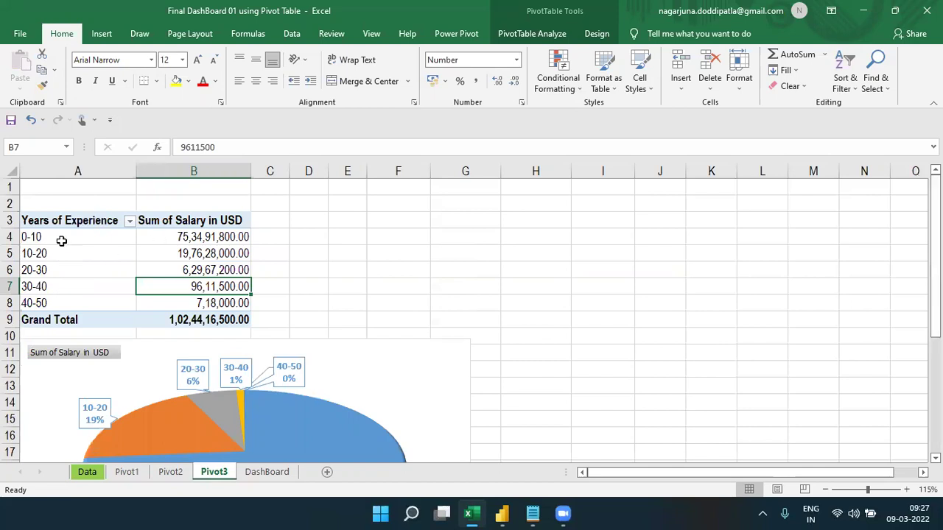
left_click_drag(61, 240, 61, 296)
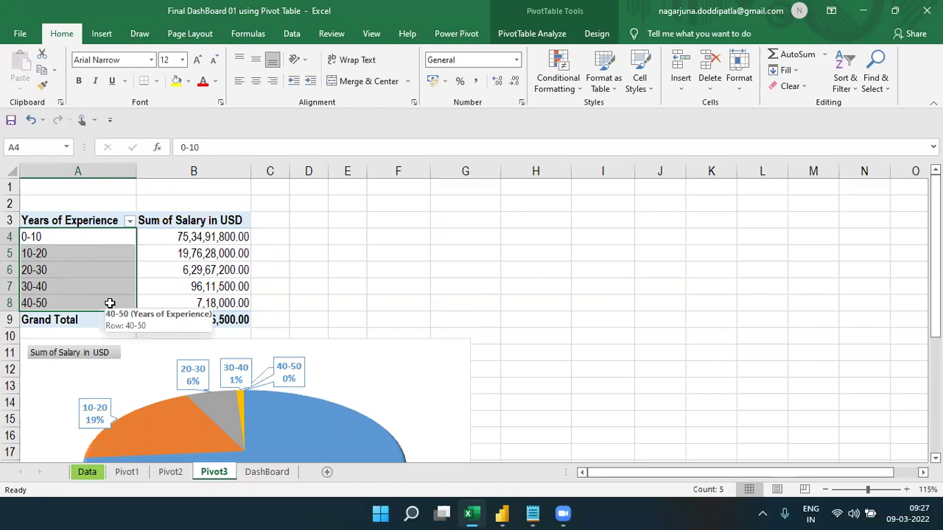
Step: In Power BI, inspect the distinct values of the Data table's Years of Experience column and return to the report page
left_click(501, 514)
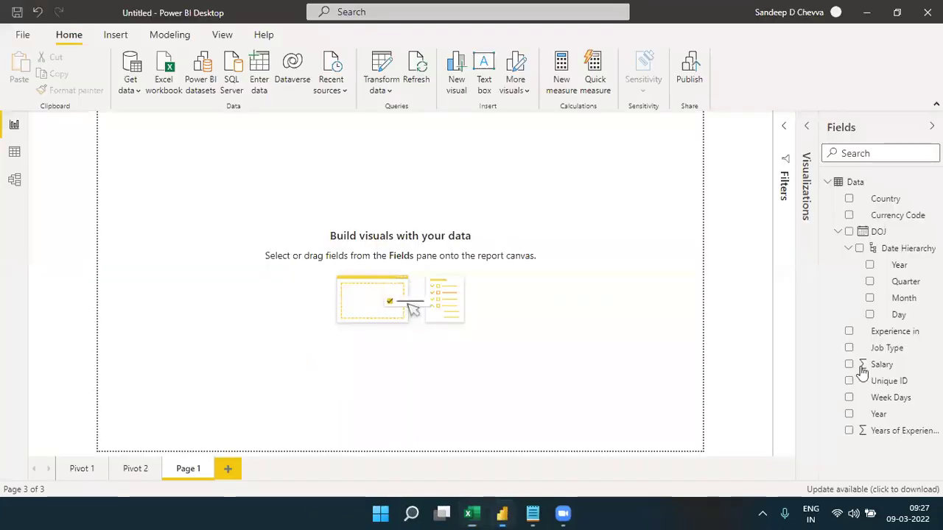
left_click(15, 155)
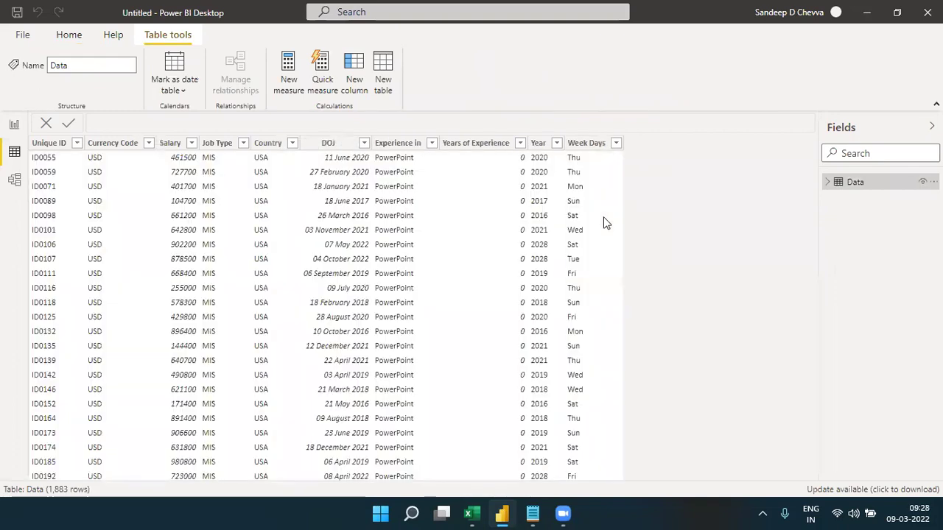
left_click(522, 146)
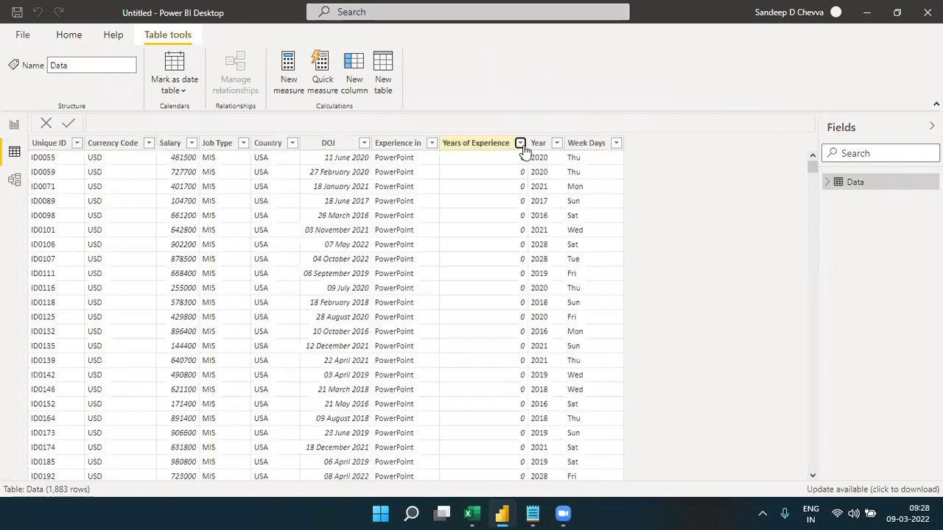
left_click(519, 144)
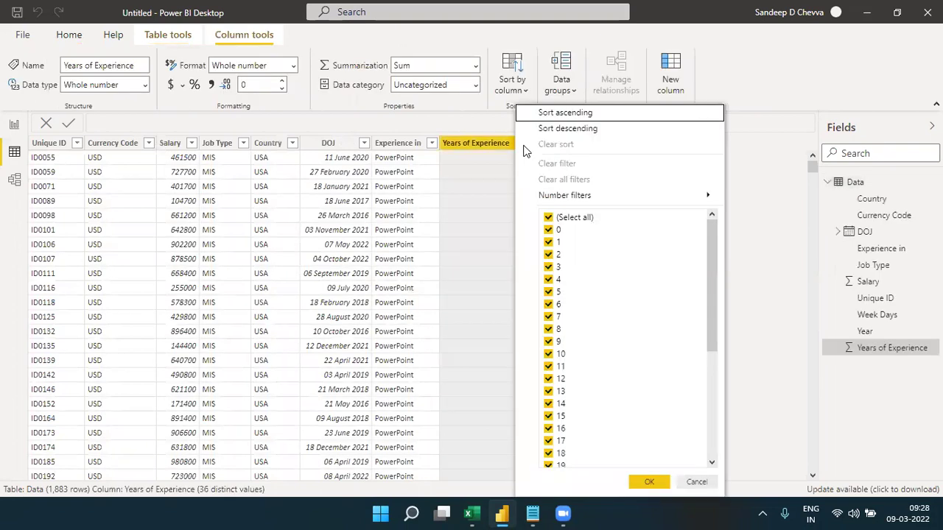
left_click(14, 125)
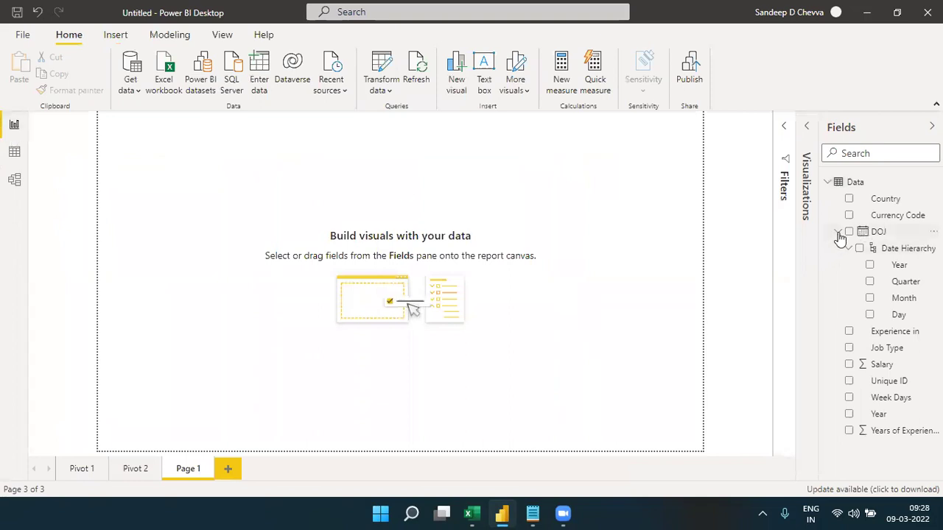
Step: Widen the Fields pane and start a new group from the Data table's Years of Experience field
left_click(838, 233)
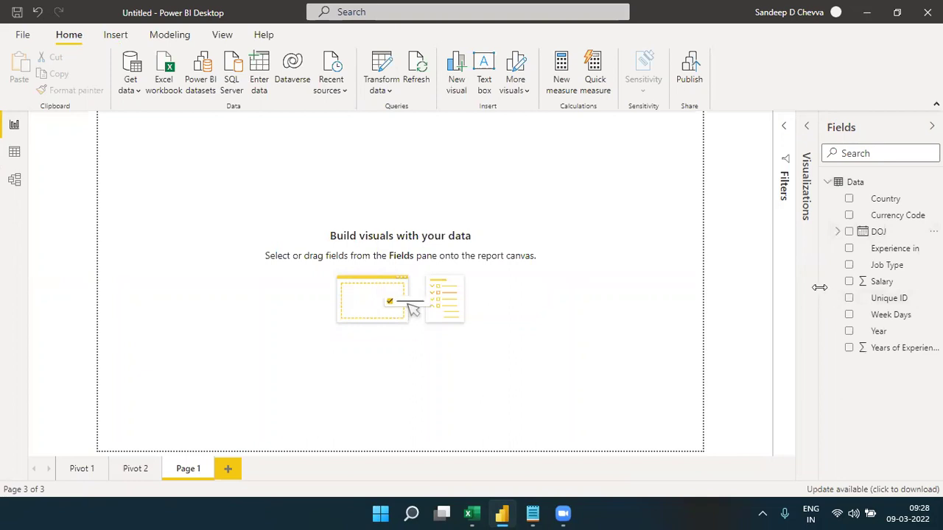
left_click_drag(819, 287, 775, 295)
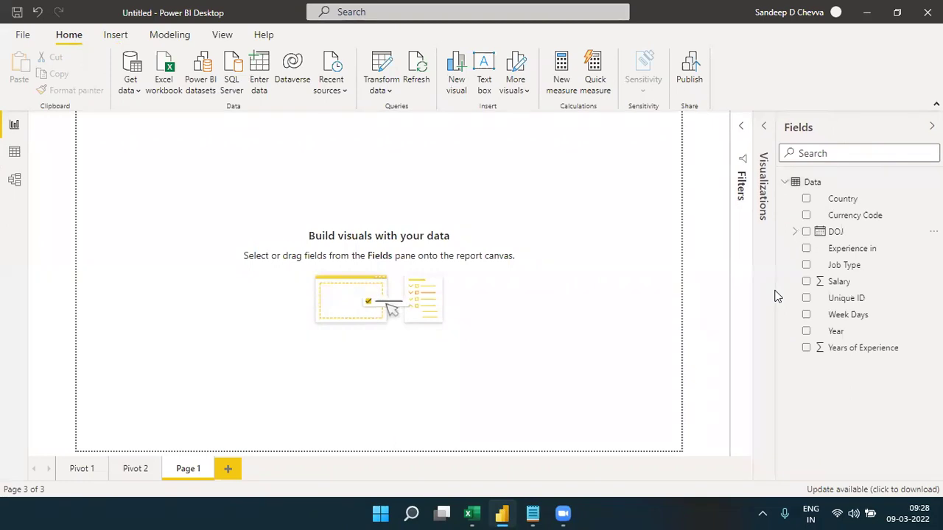
right_click(854, 353)
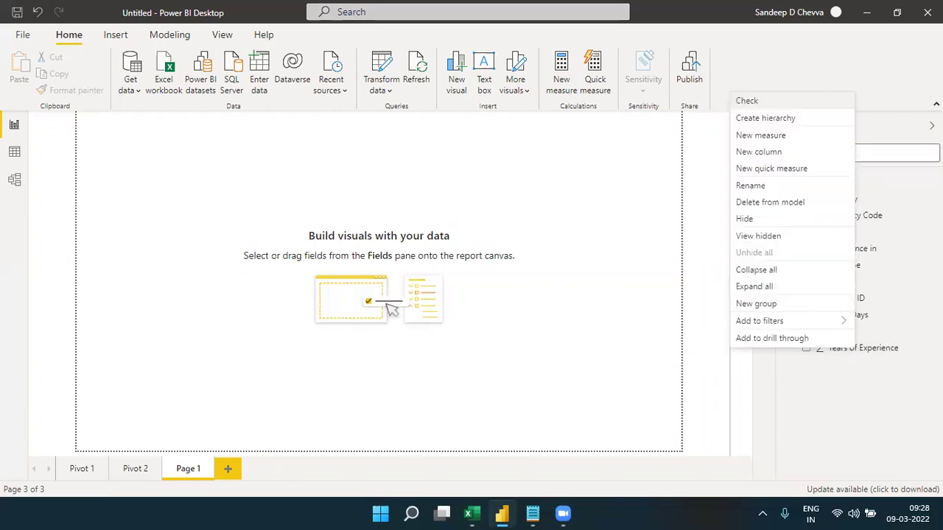
left_click(905, 357)
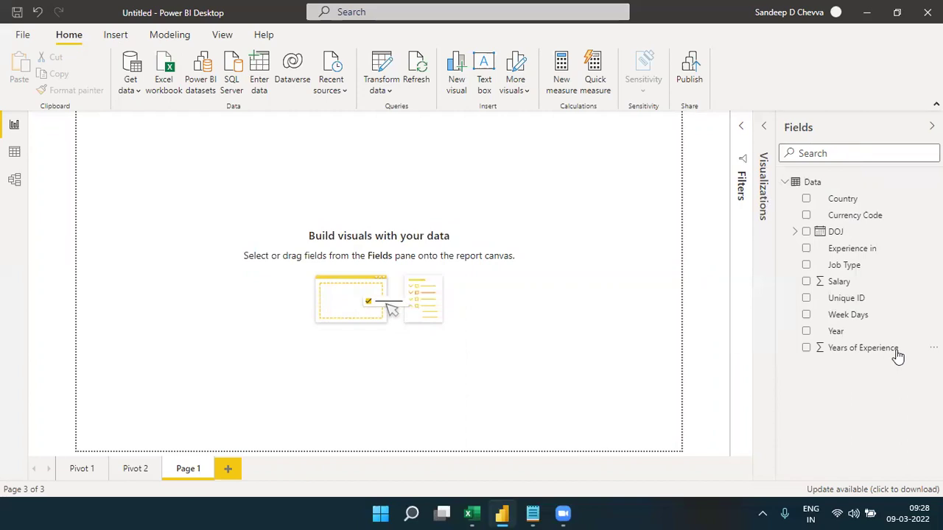
left_click(889, 355)
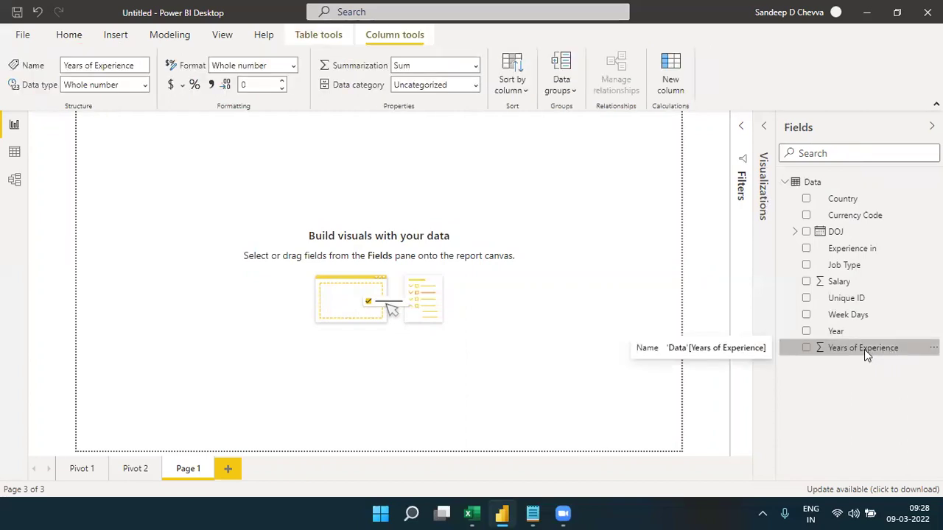
right_click(864, 349)
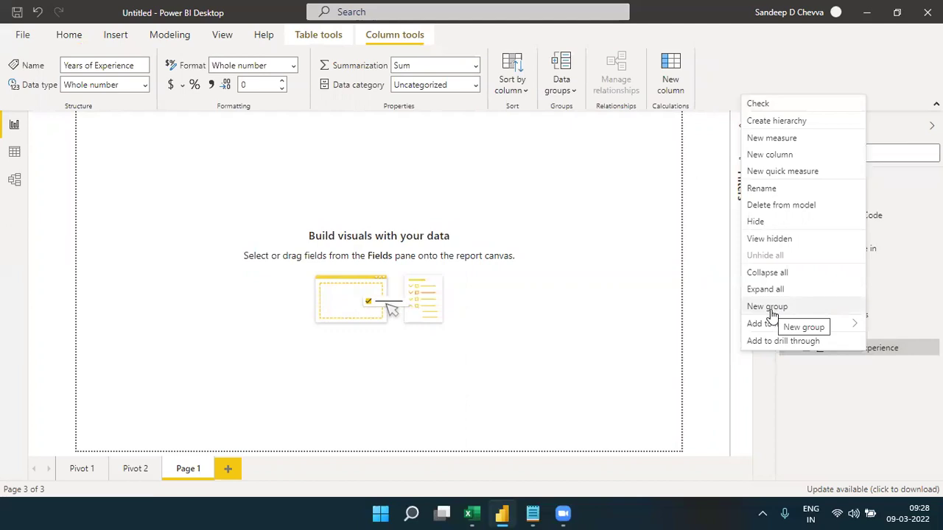
key("Escape")
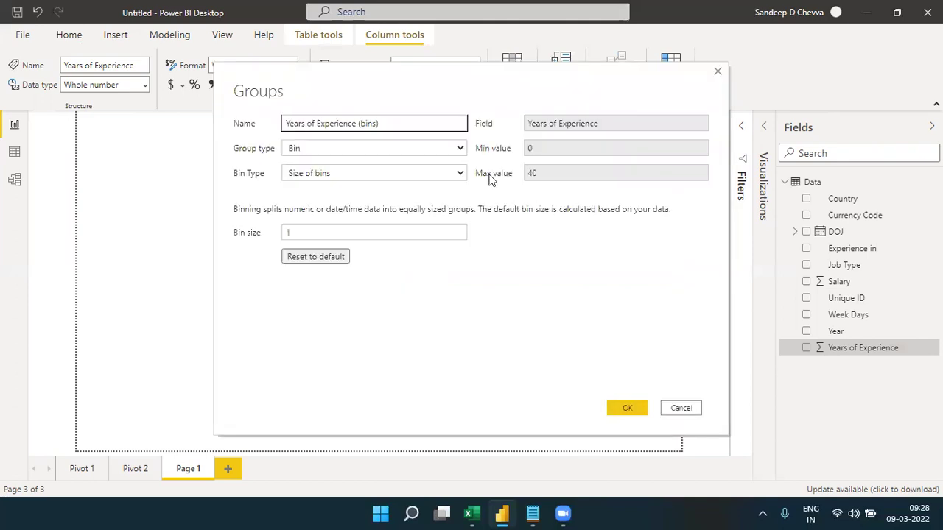
Step: Set the group type for Years of Experience to List
left_click(460, 149)
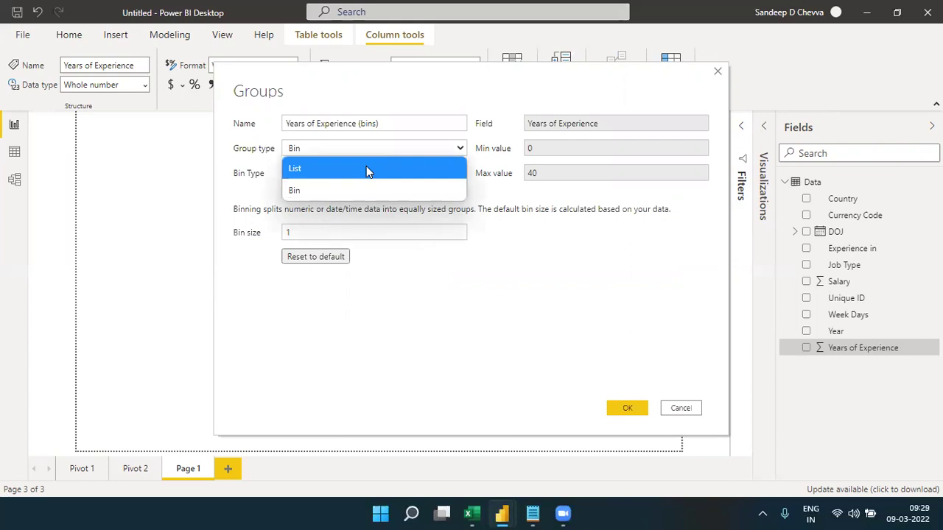
left_click(366, 168)
left_click(414, 152)
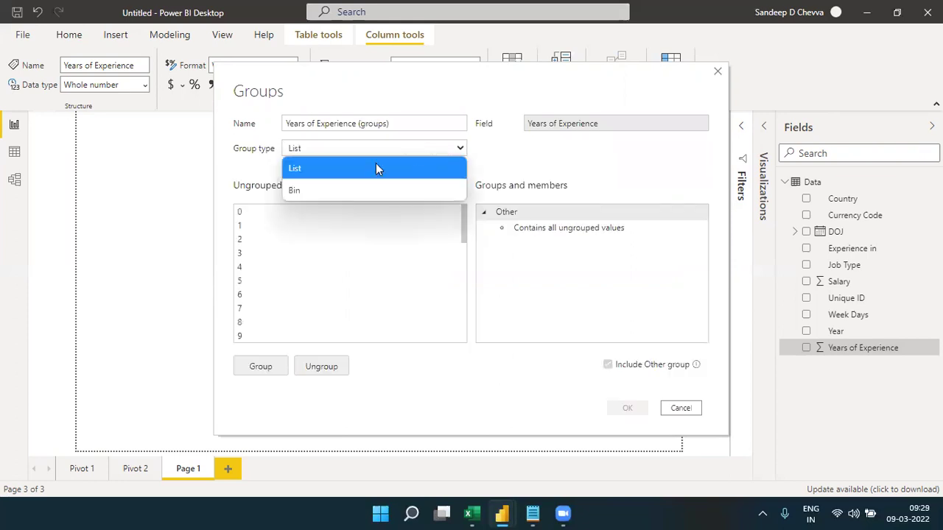
left_click(331, 175)
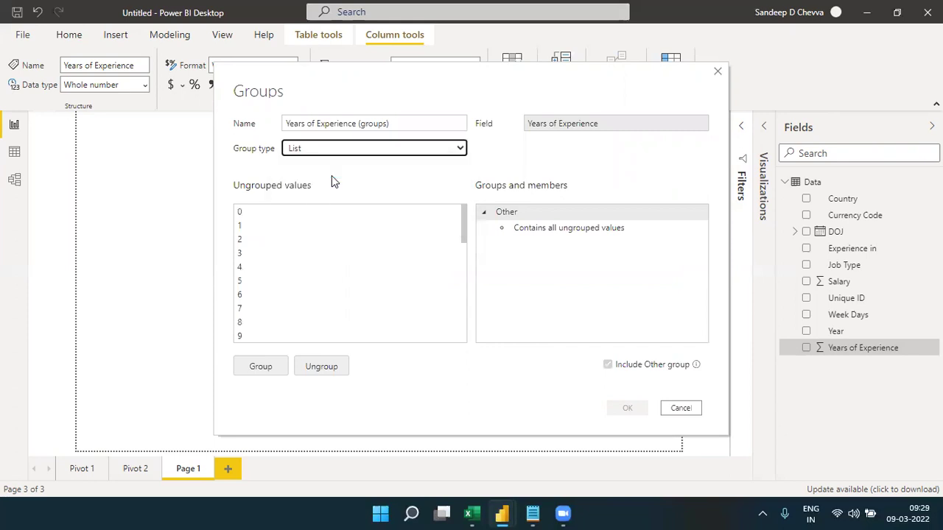
Step: Group the ungrouped values 0 through 10 under the name 0-10 and collapse that group's members
left_click(249, 214)
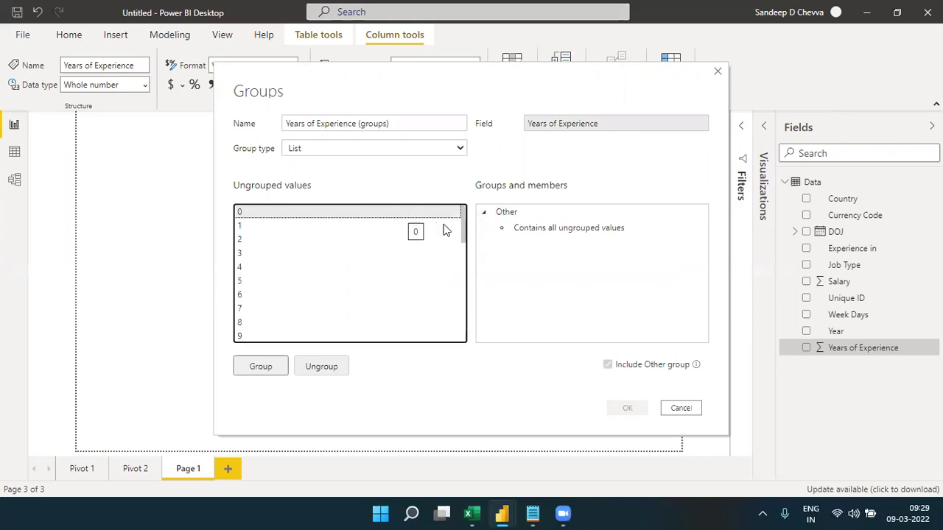
left_click(462, 242)
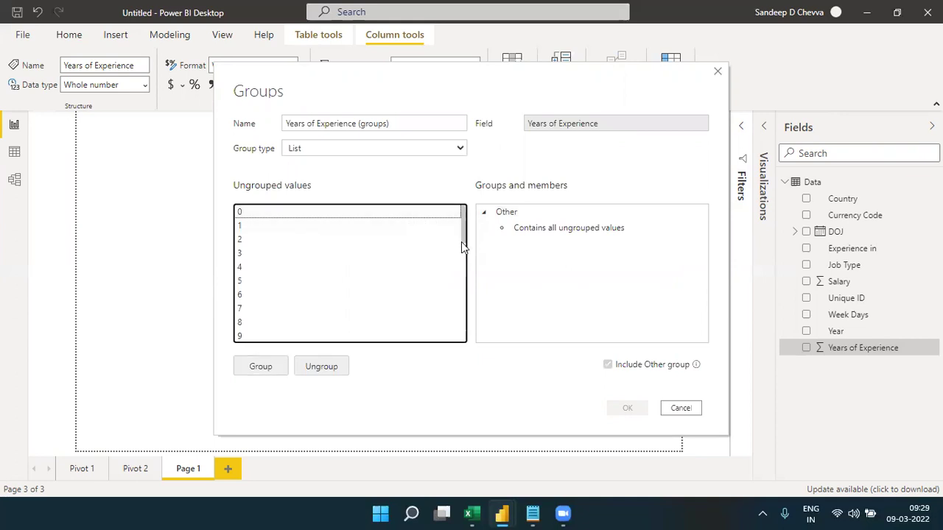
left_click(464, 254)
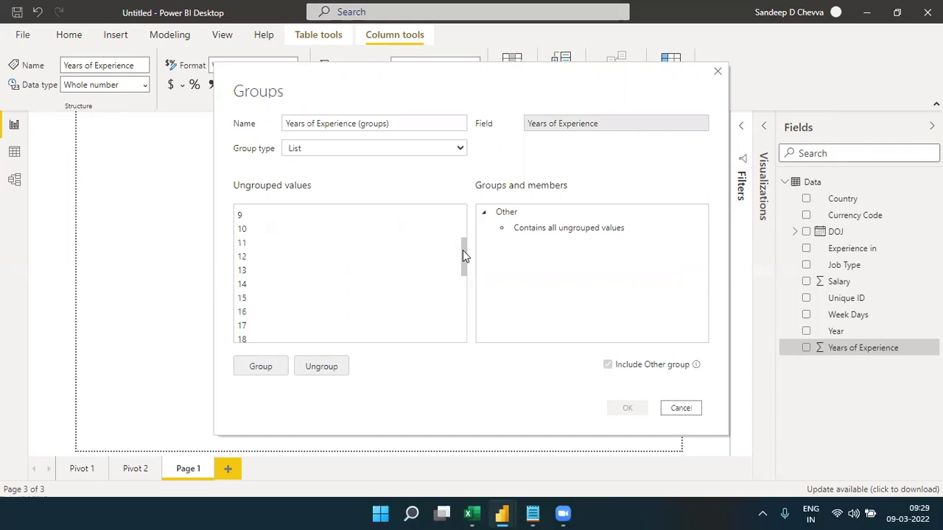
left_click(248, 232)
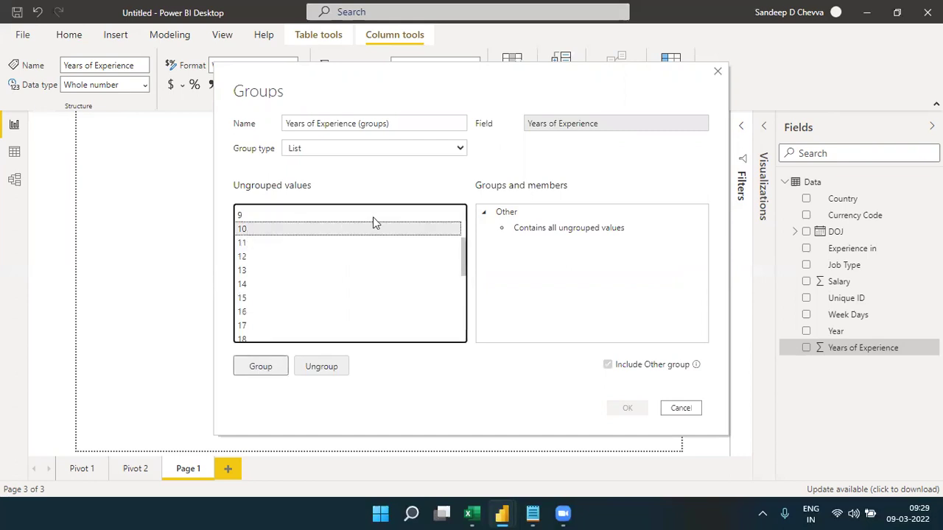
left_click(464, 213)
left_click(406, 216)
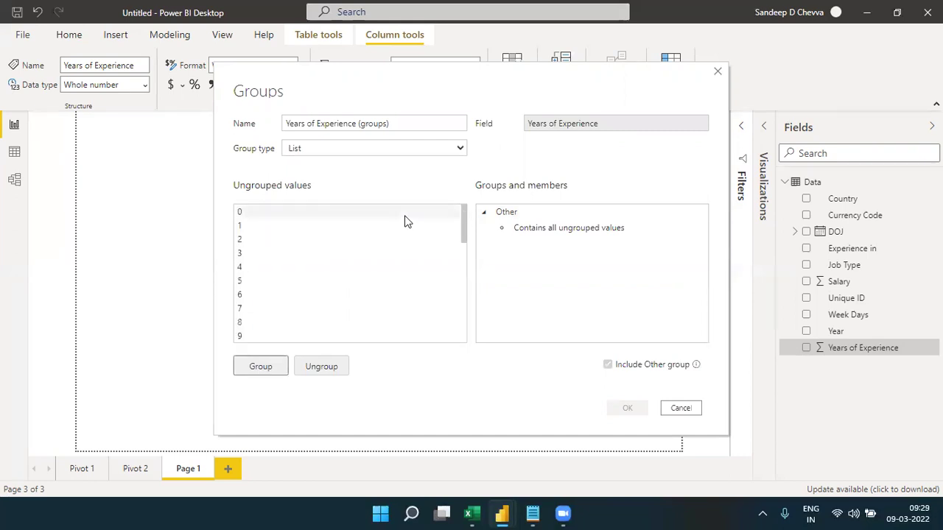
left_click(464, 267)
left_click(274, 225, "shift")
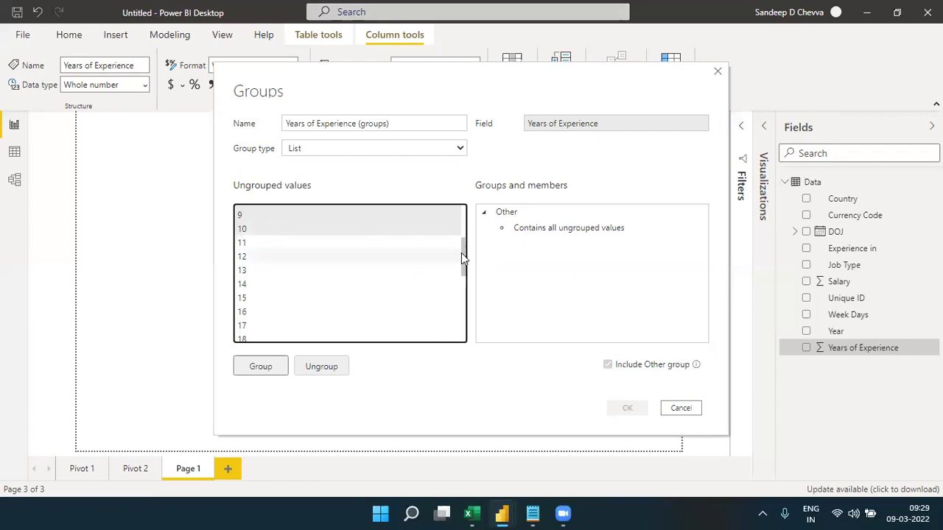
left_click(461, 219)
scroll(463, 228, "down", 1)
left_click(261, 366)
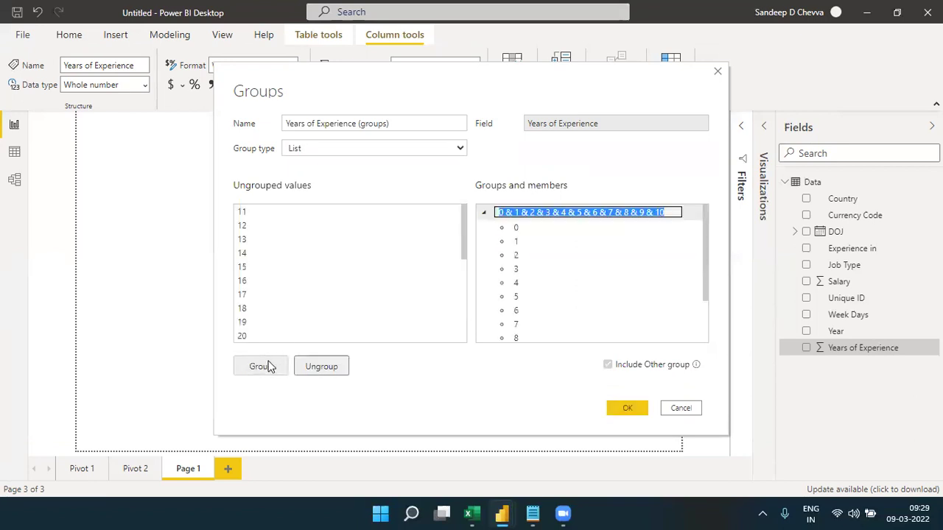
type("0-10")
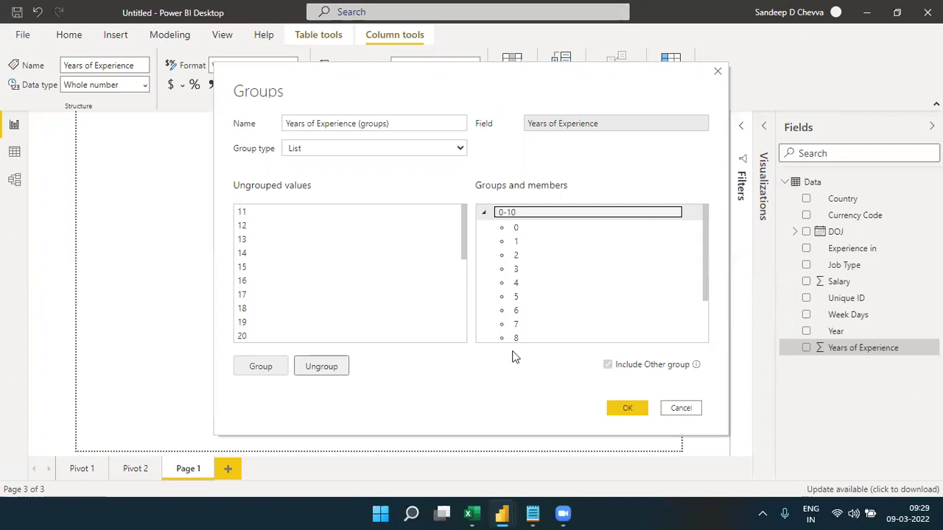
key("Return")
left_click(486, 212)
left_click(486, 213)
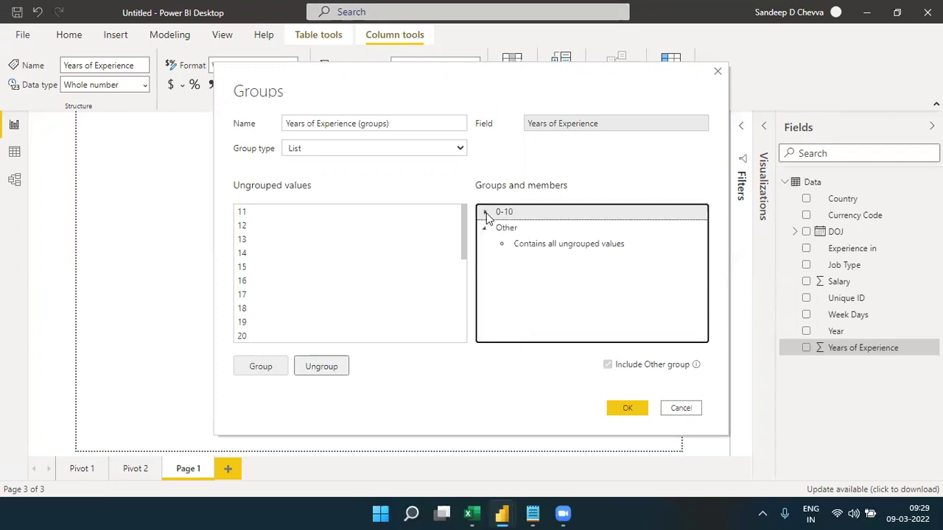
Step: Group the values 11 through 20 under the name 11-20 and collapse that group's members
left_click(252, 211)
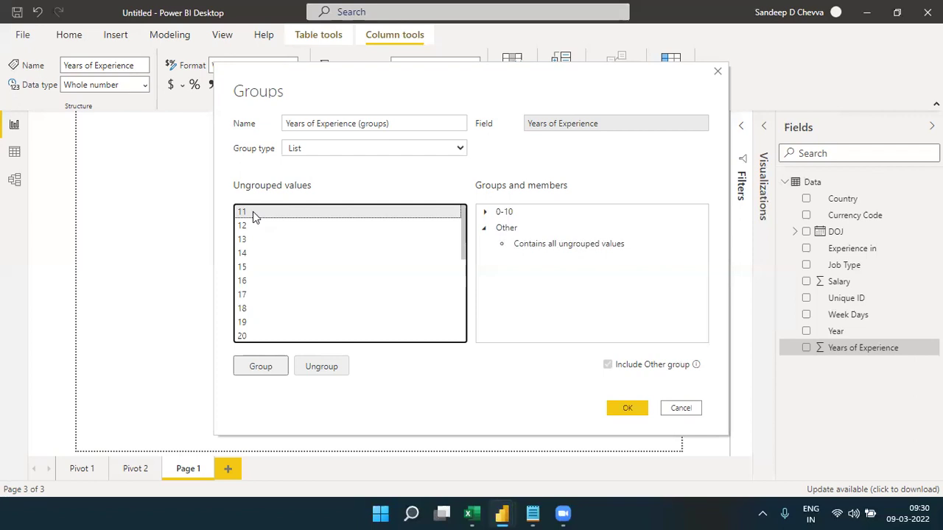
left_click(253, 211, "ctrl")
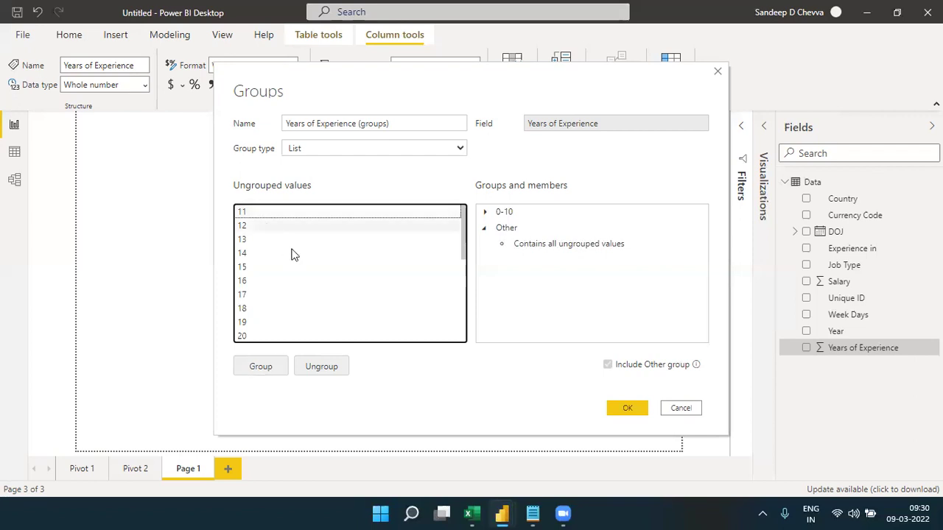
left_click(254, 340)
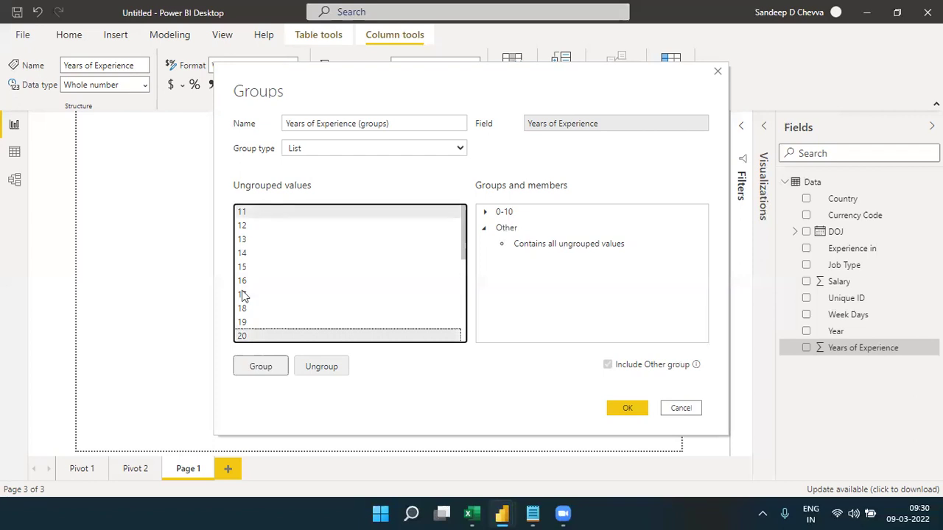
left_click(244, 336, "shift")
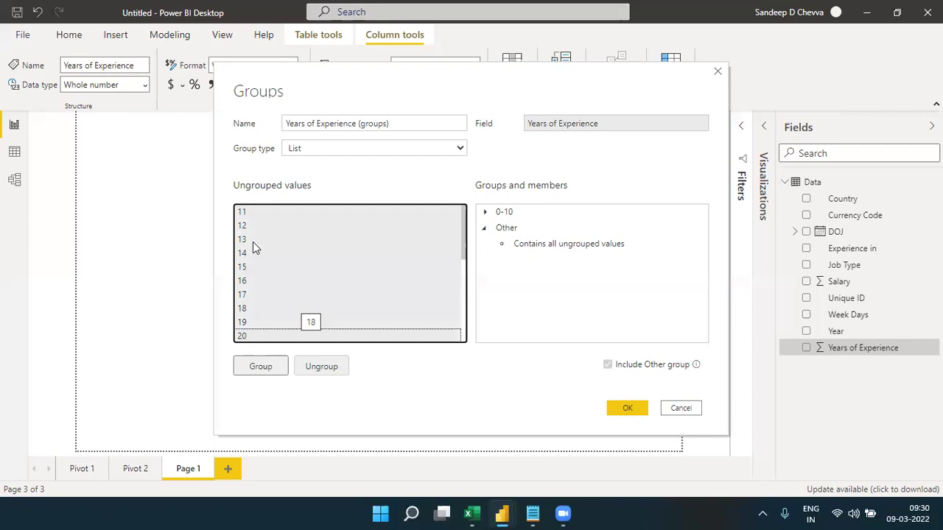
left_click(258, 366)
type("11-20")
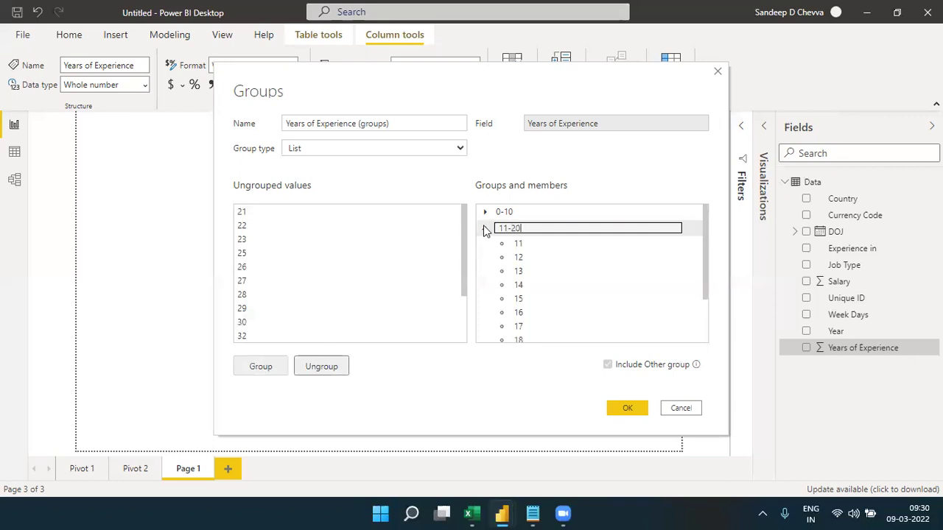
left_click(486, 231)
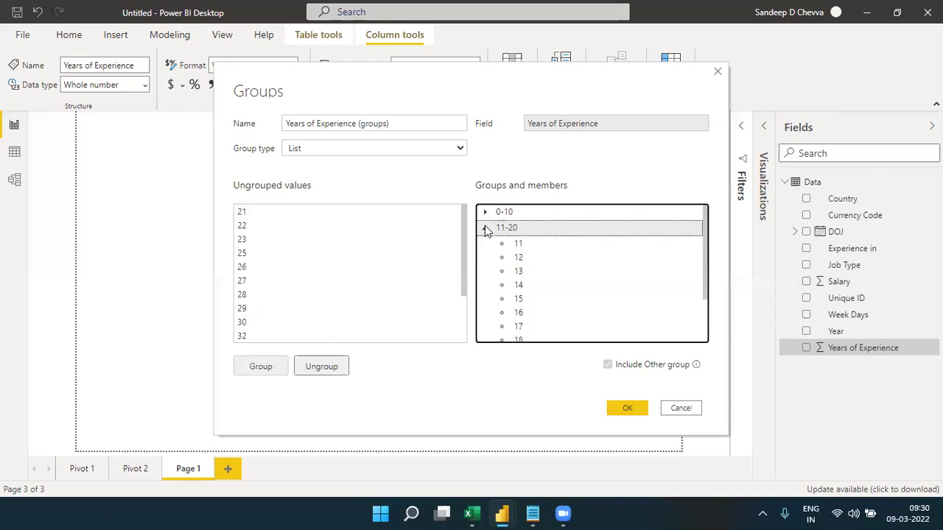
Step: Group the values 21 through 30 under the name 21-30 and collapse that group's members
left_click(273, 211)
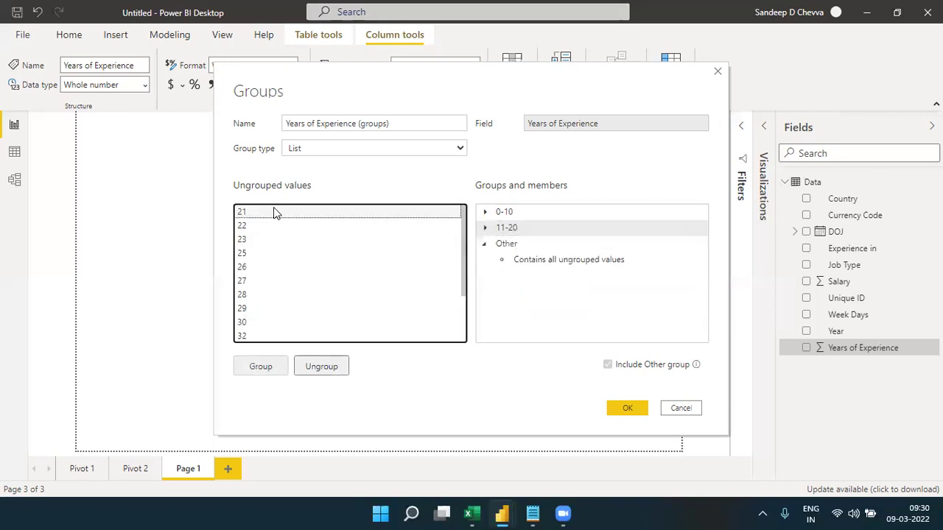
left_click(256, 321, "shift")
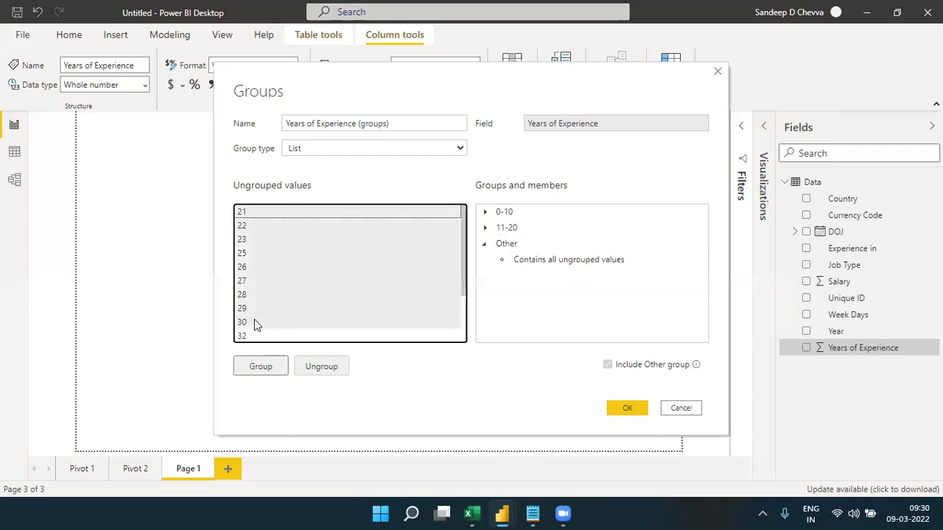
left_click(263, 365)
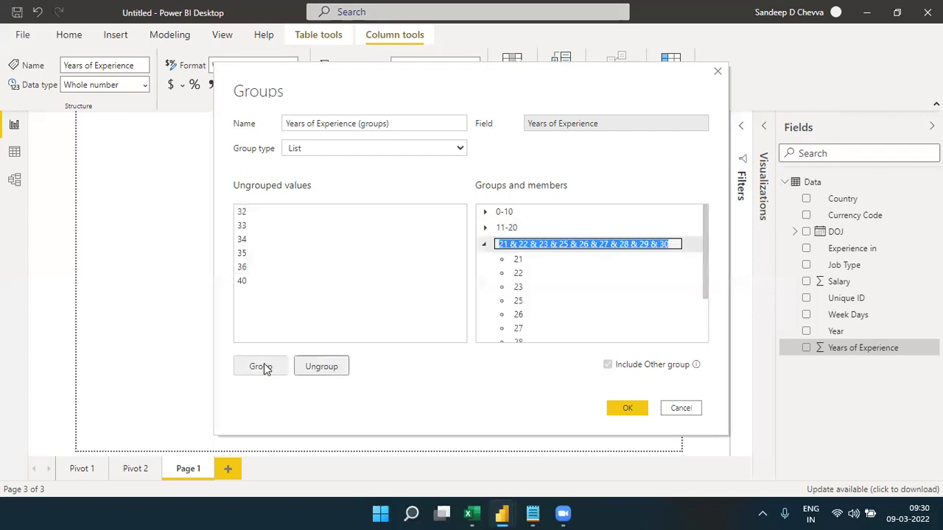
type("21-30")
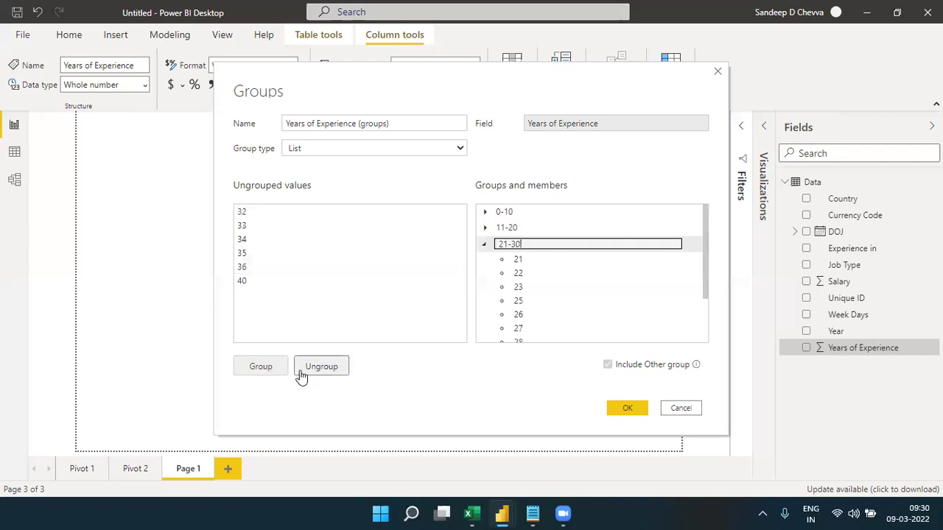
left_click(485, 246)
Step: Group the remaining values 32 through 40 under the name 31-40
left_click(266, 210)
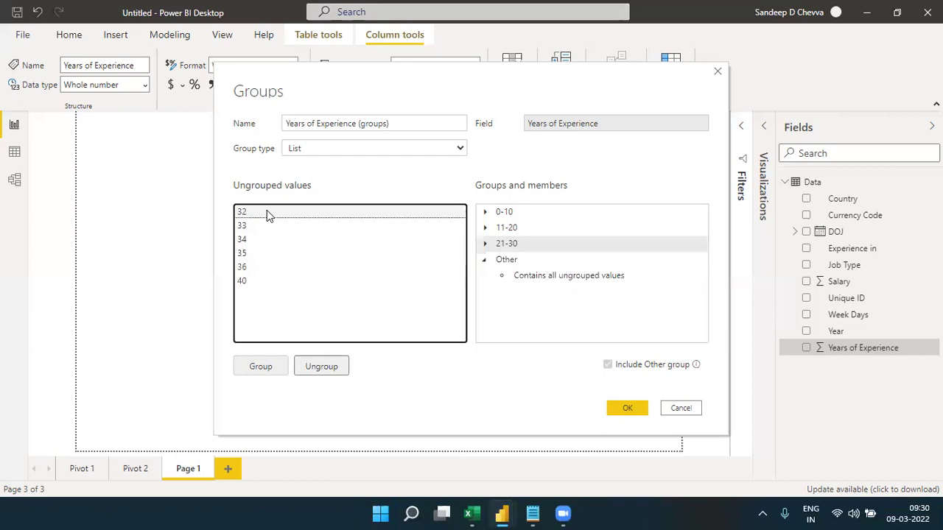
left_click(250, 286, "shift")
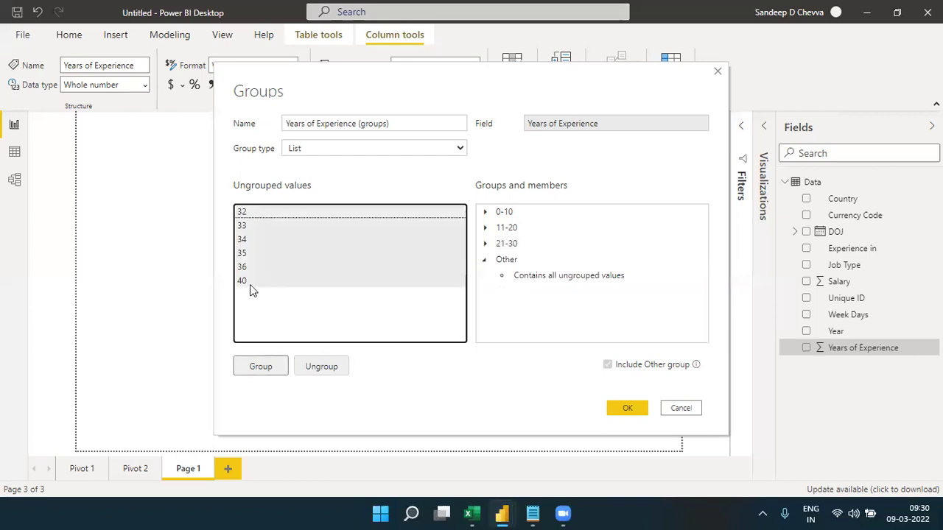
left_click(266, 366)
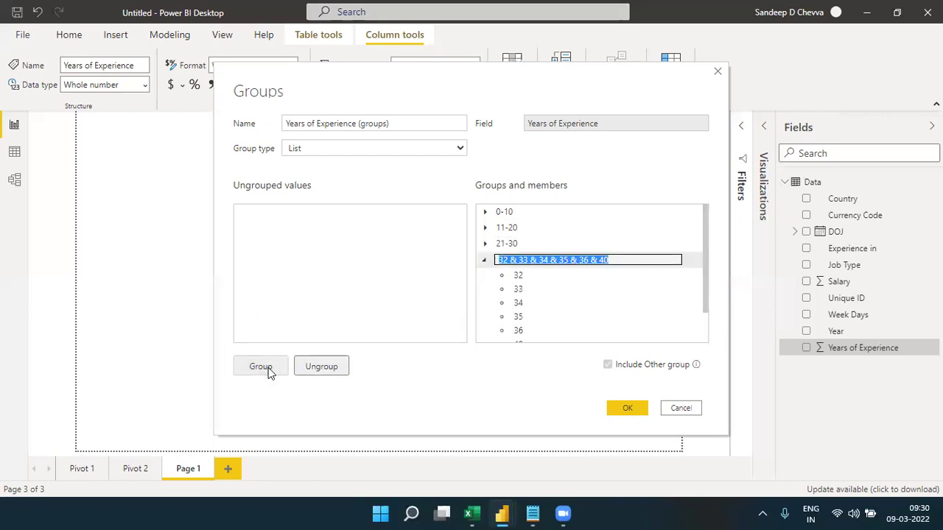
type("31")
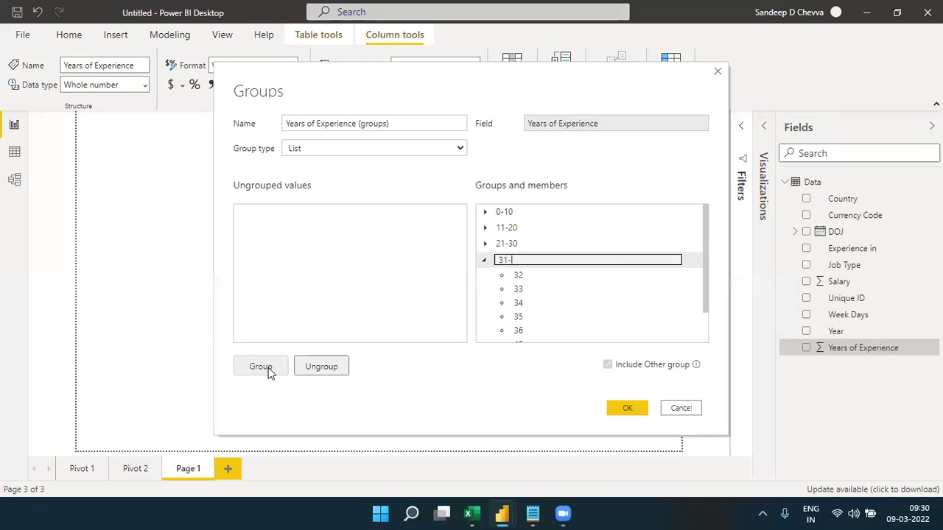
type("-40")
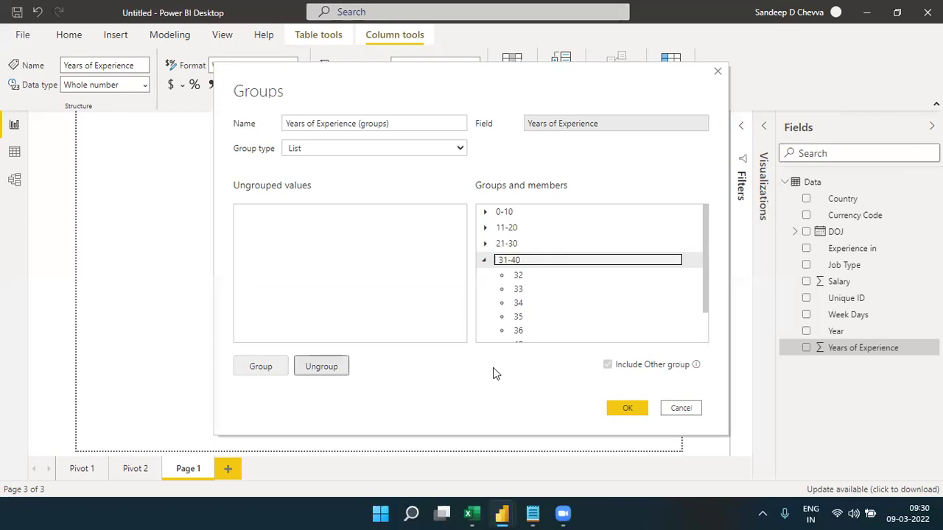
key("Return")
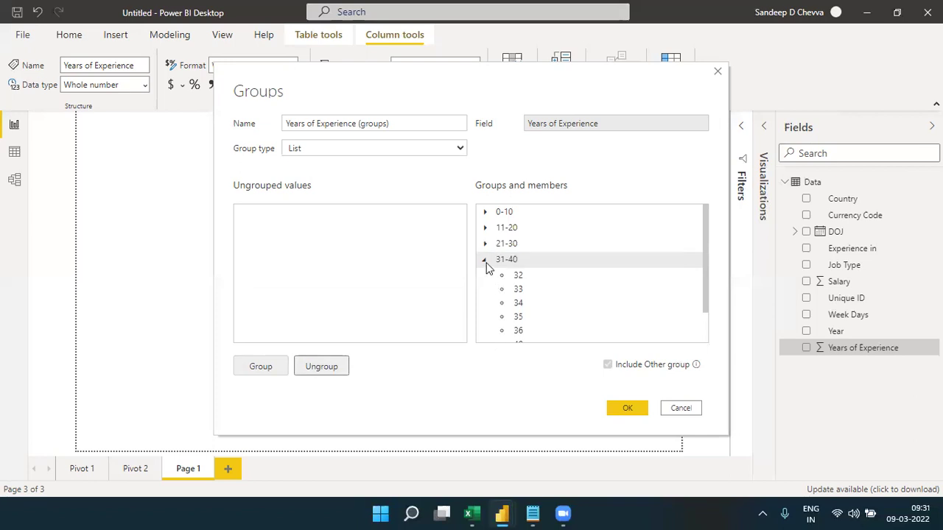
Step: Collapse the 31-40 group's members and apply the Years of Experience grouping
left_click(485, 261)
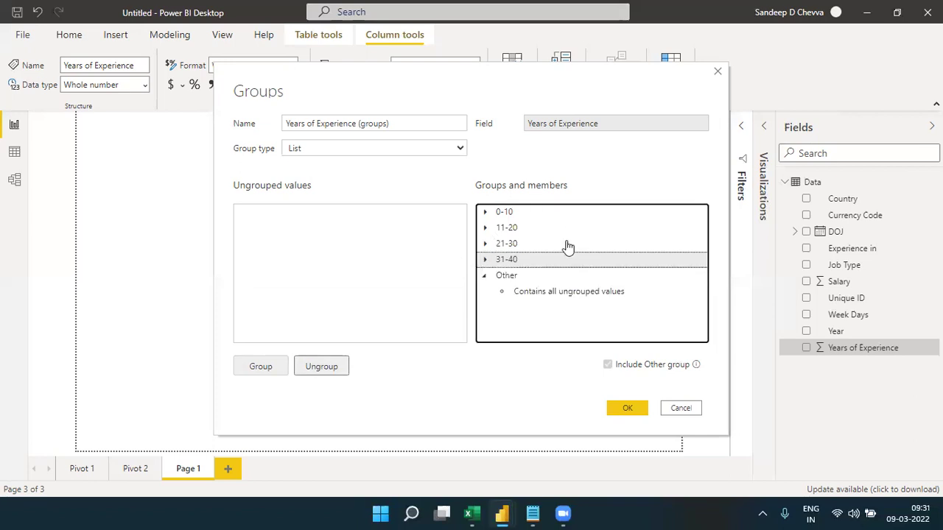
left_click(633, 407)
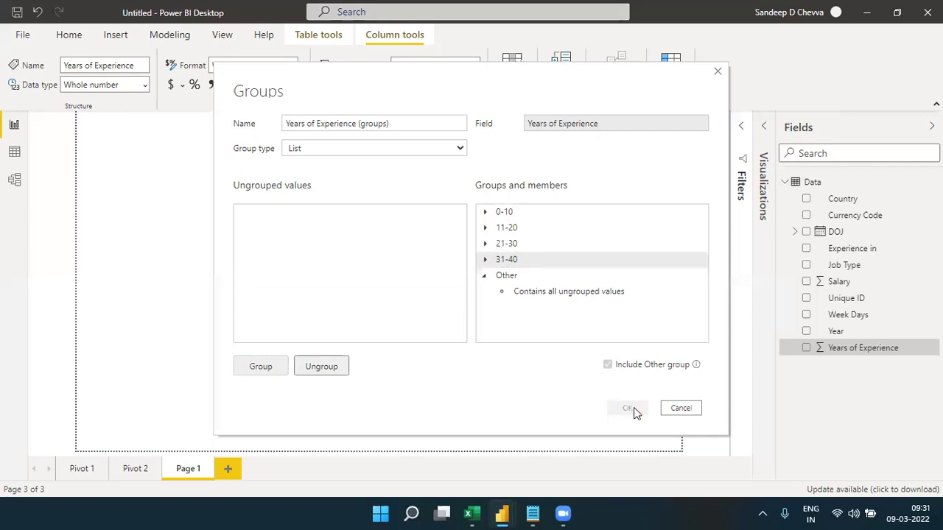
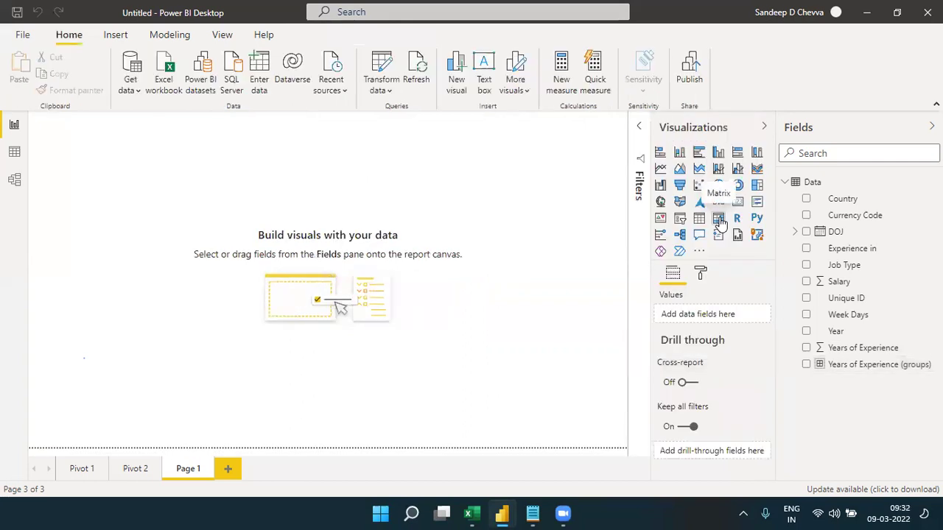
Step: Add a matrix to Page 1 with Years of Experience (groups) as rows and Salary as values
left_click(718, 219)
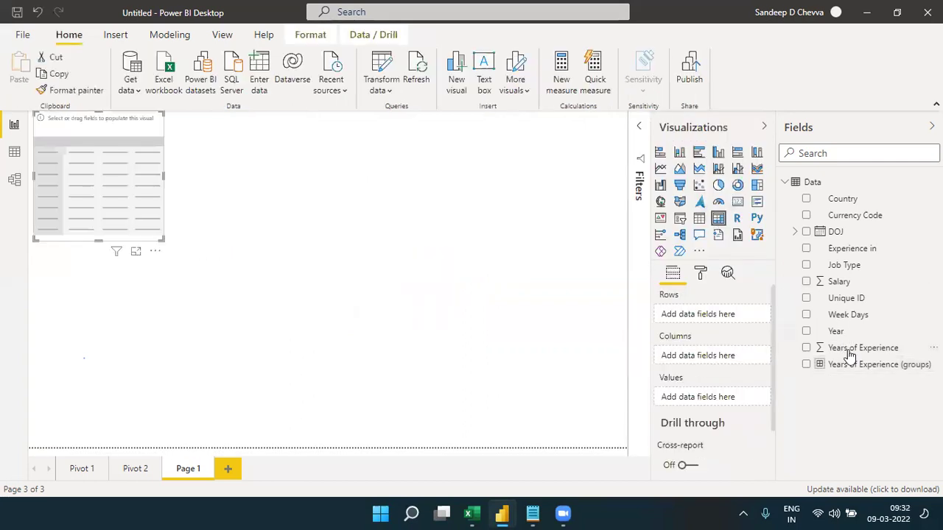
left_click_drag(847, 368, 728, 317)
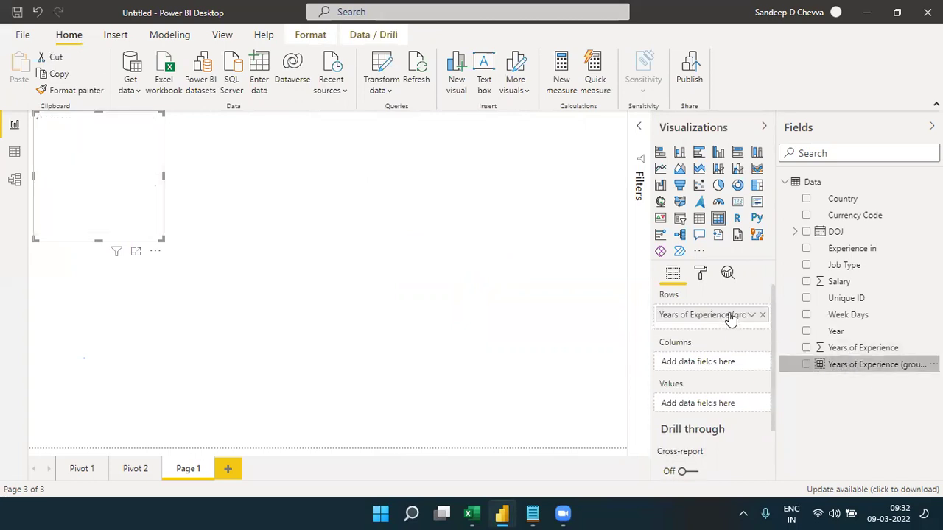
left_click(480, 513)
left_click(502, 514)
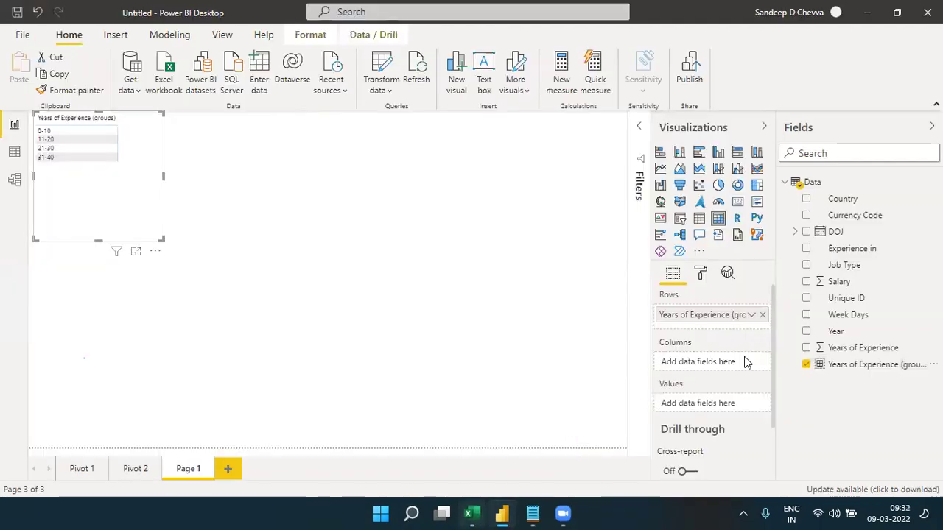
left_click_drag(838, 281, 716, 402)
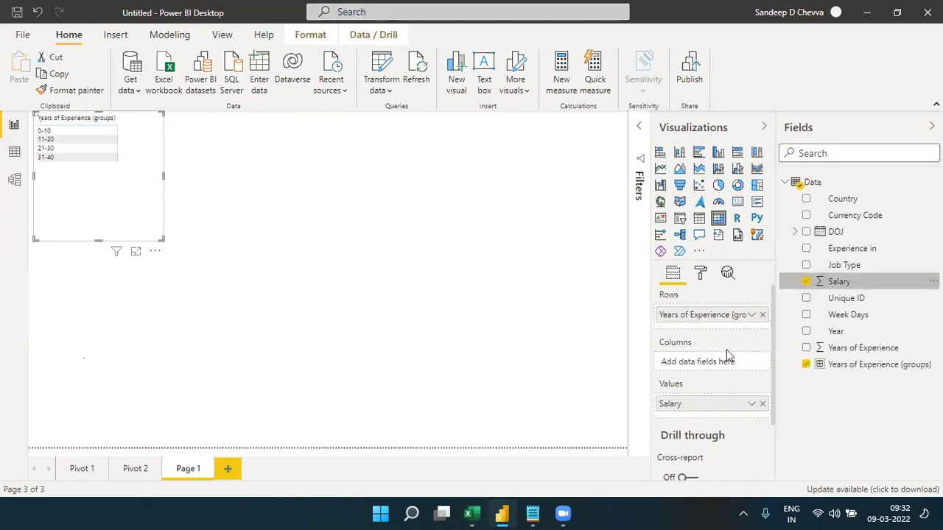
left_click(699, 220)
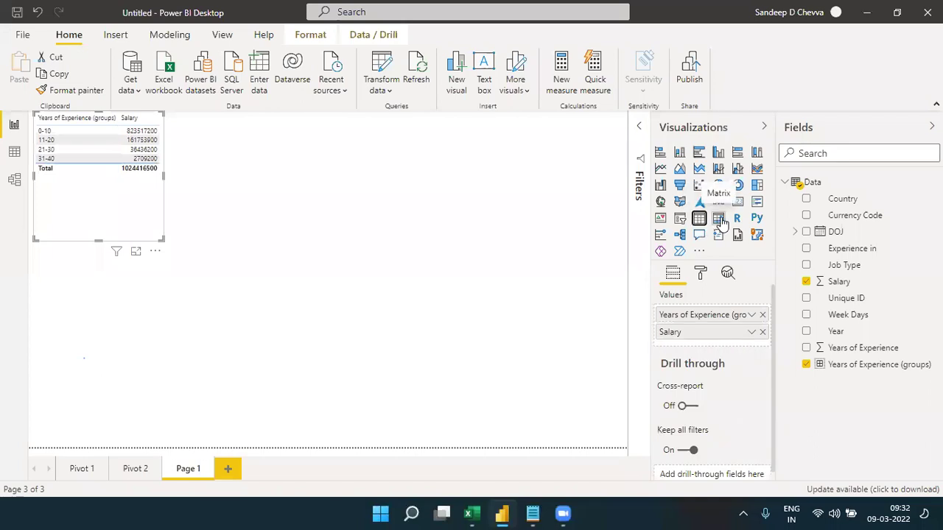
left_click(719, 219)
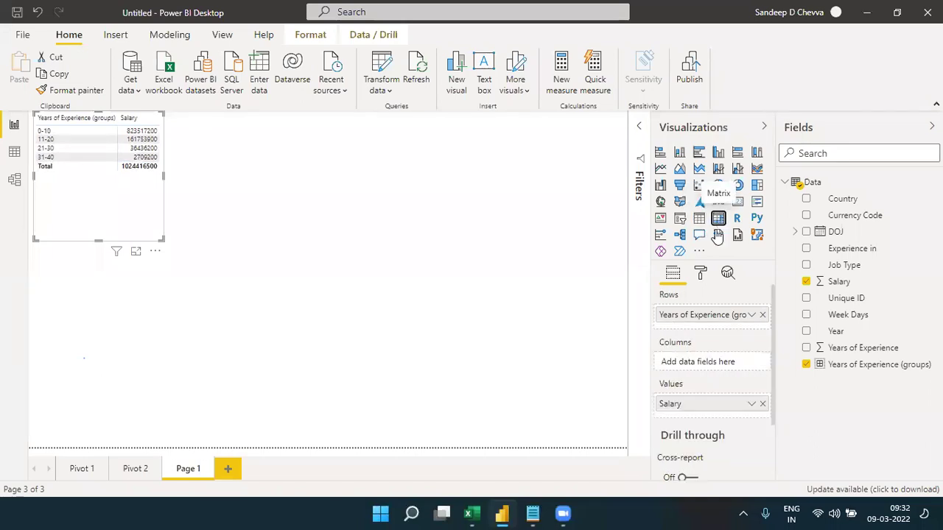
Step: Check the matrix's Salary aggregation options and compare its values with the salary sums on the Excel Pivot3 sheet
left_click(751, 404)
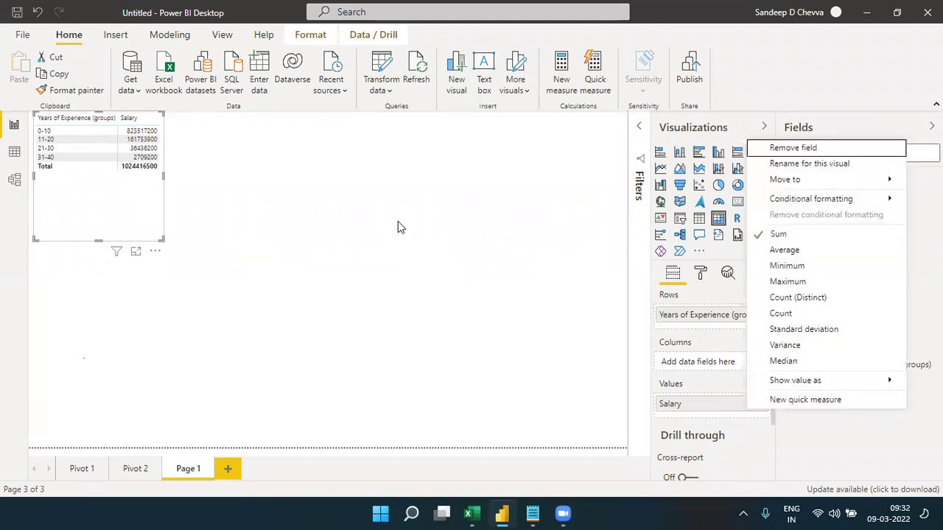
left_click(473, 513)
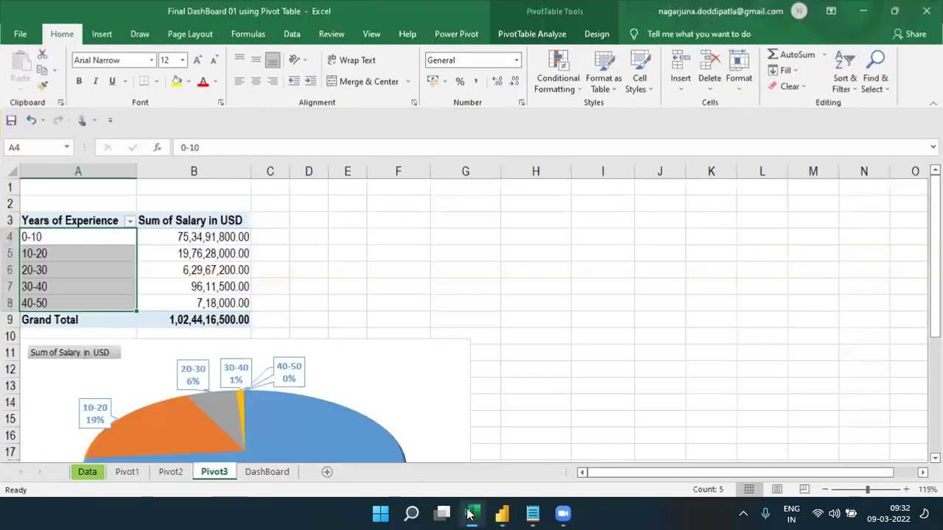
left_click_drag(213, 235, 222, 300)
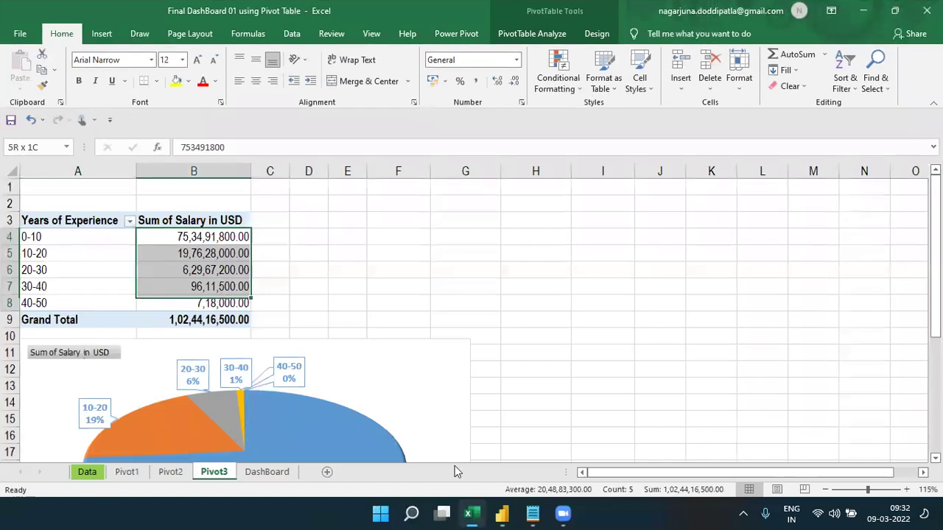
left_click(473, 514)
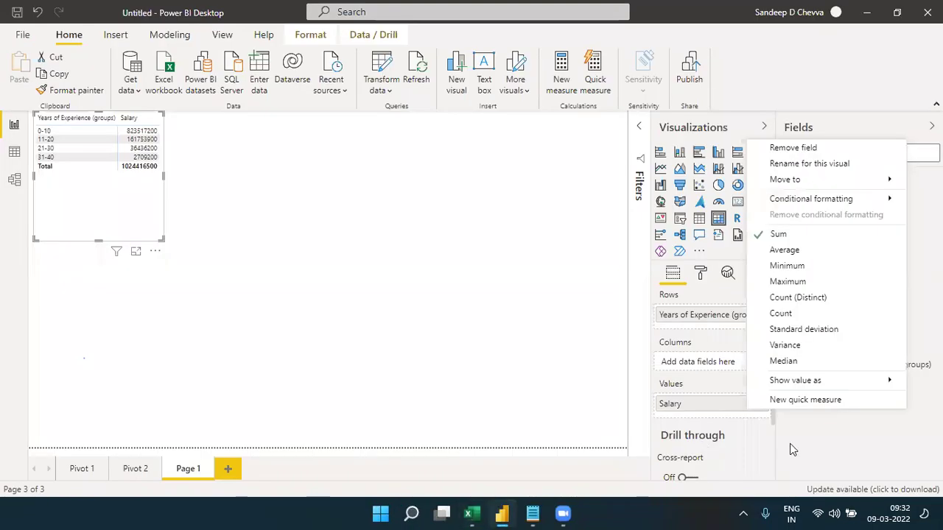
left_click(789, 443)
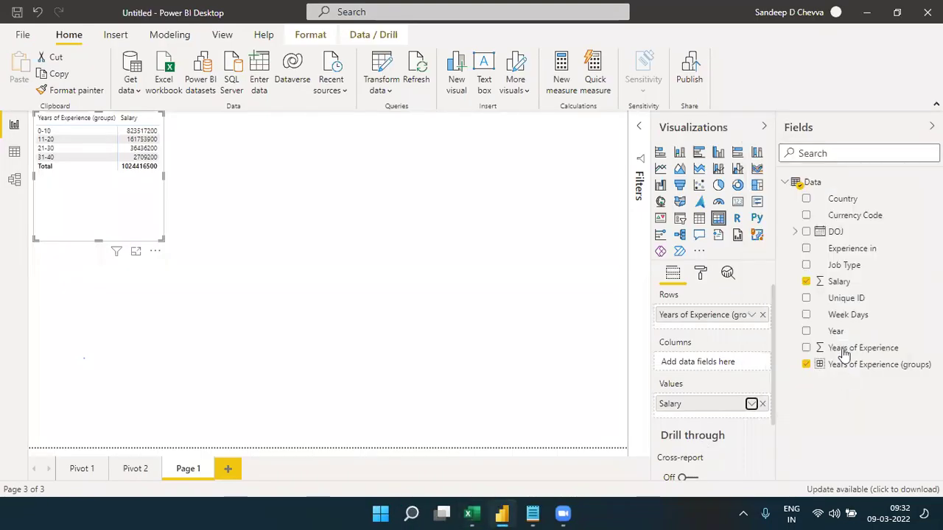
Step: Format the Salary field with thousands separators and 2 decimal places
left_click(847, 289)
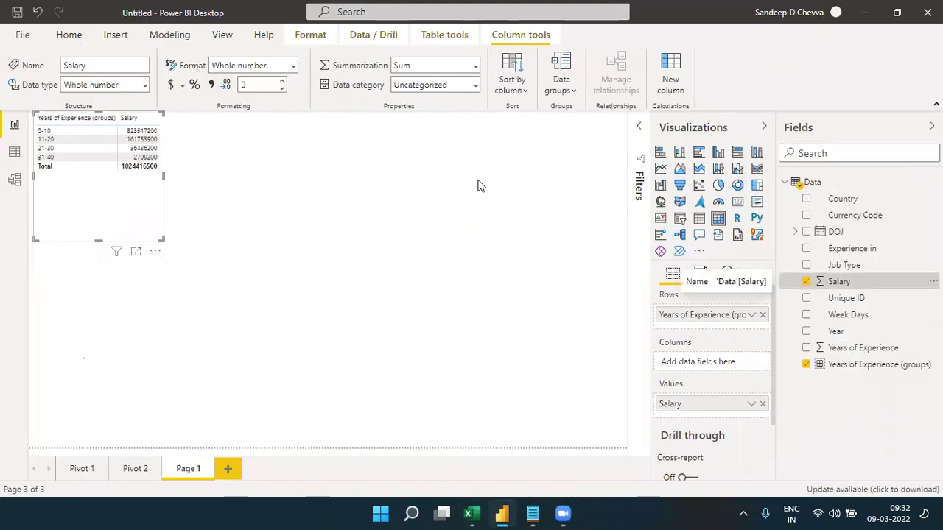
left_click(209, 87)
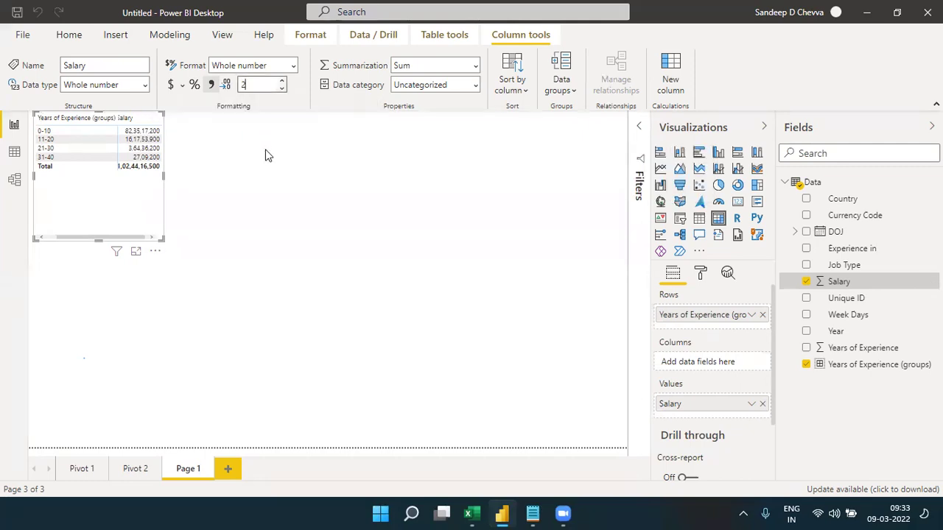
left_click(127, 184)
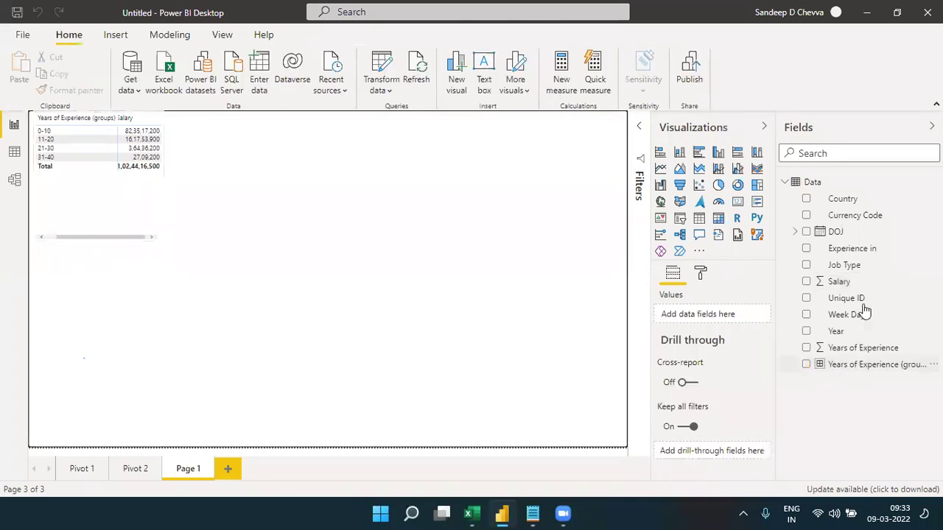
left_click(843, 283)
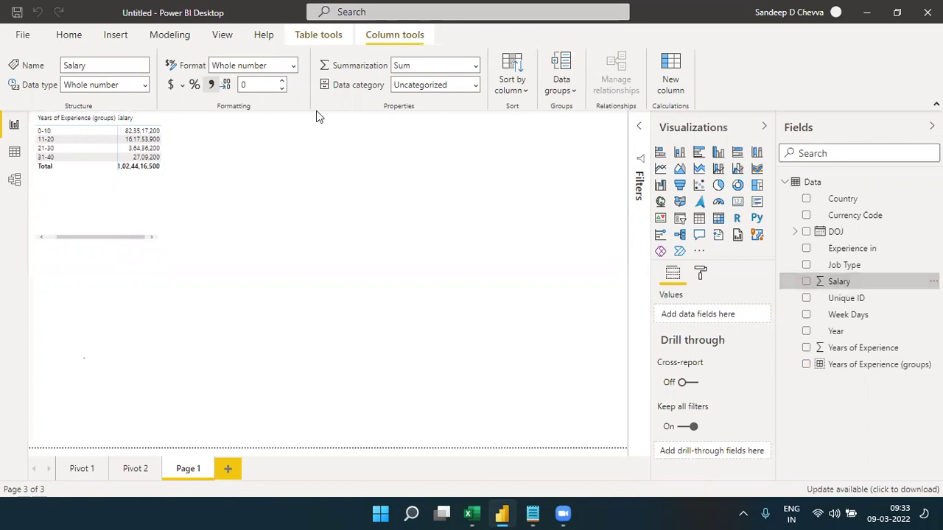
left_click(284, 82)
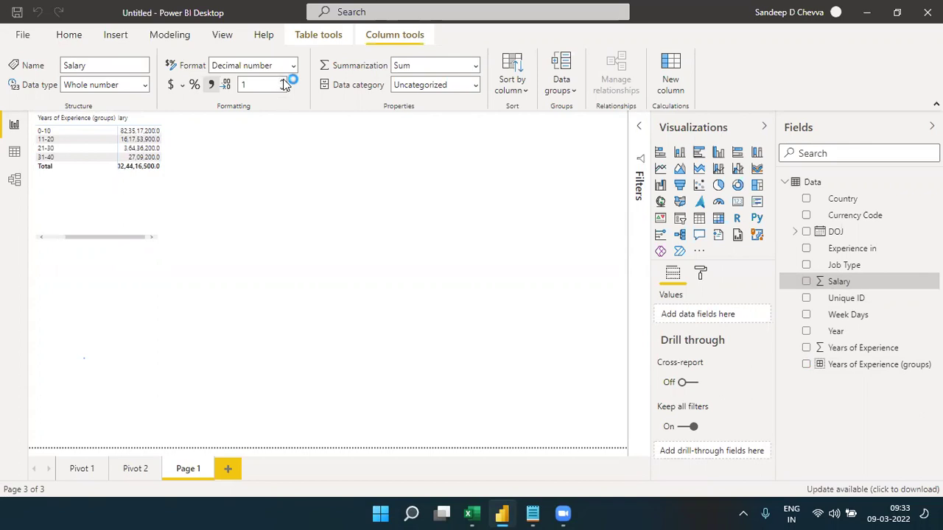
left_click(155, 227)
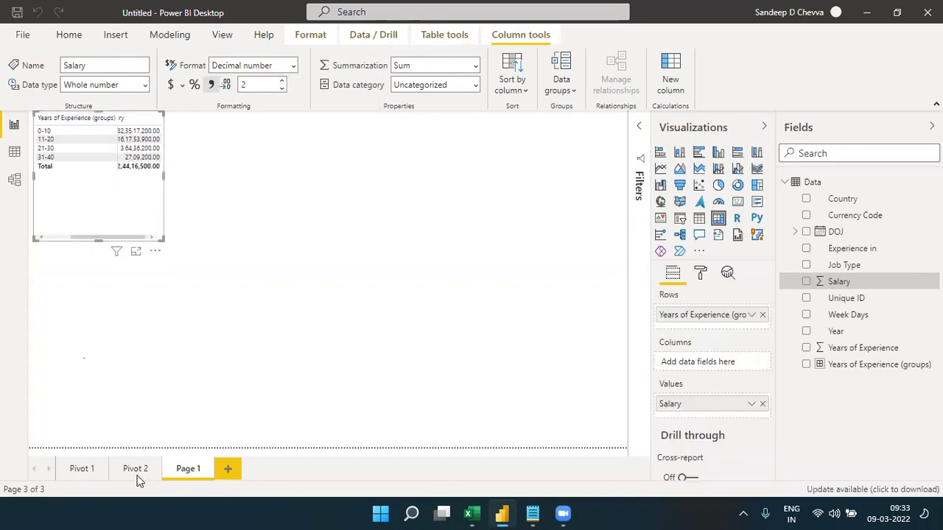
Step: Copy the formatting of the Pivot 2 matrix onto the salary matrix on Page 1
left_click(139, 475)
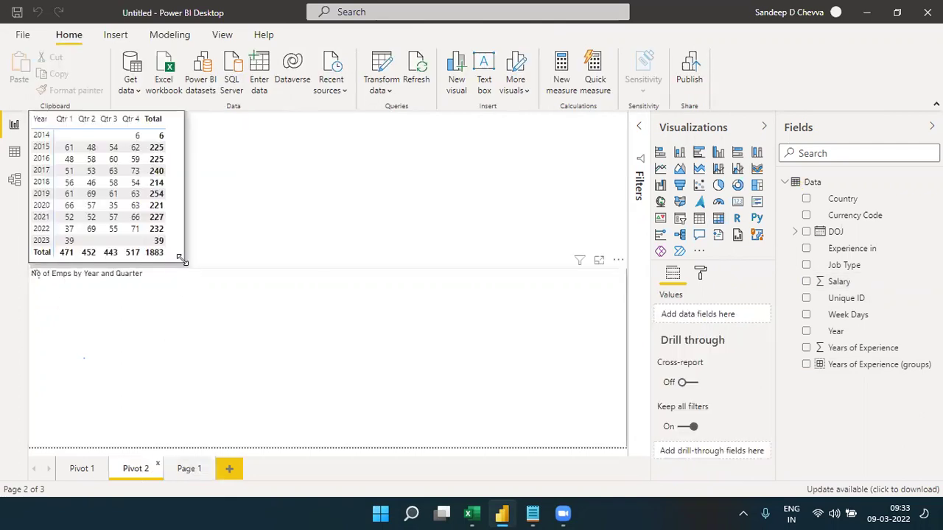
left_click(110, 140)
left_click(88, 90)
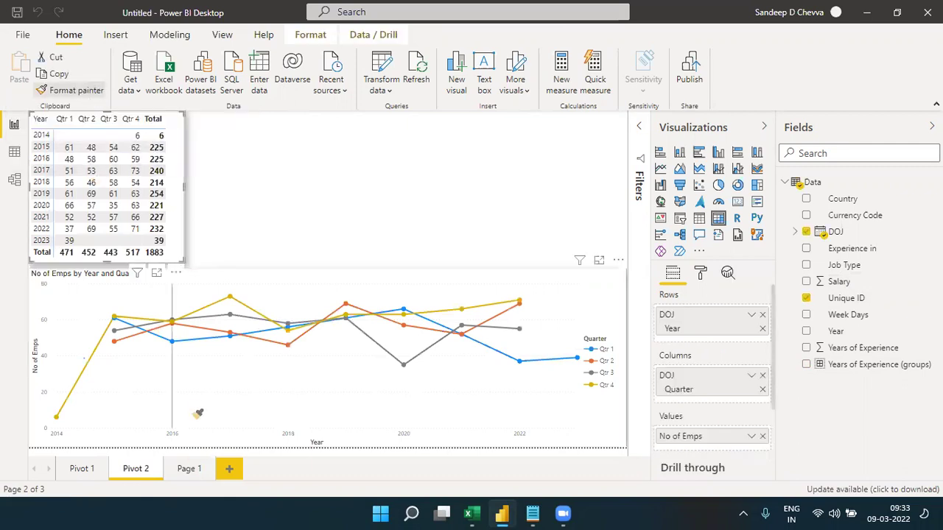
left_click(188, 469)
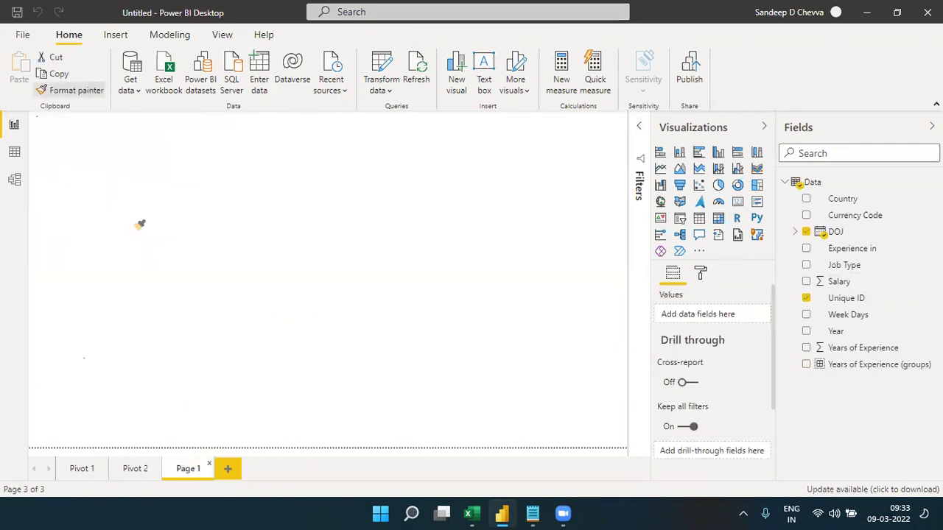
left_click(144, 201)
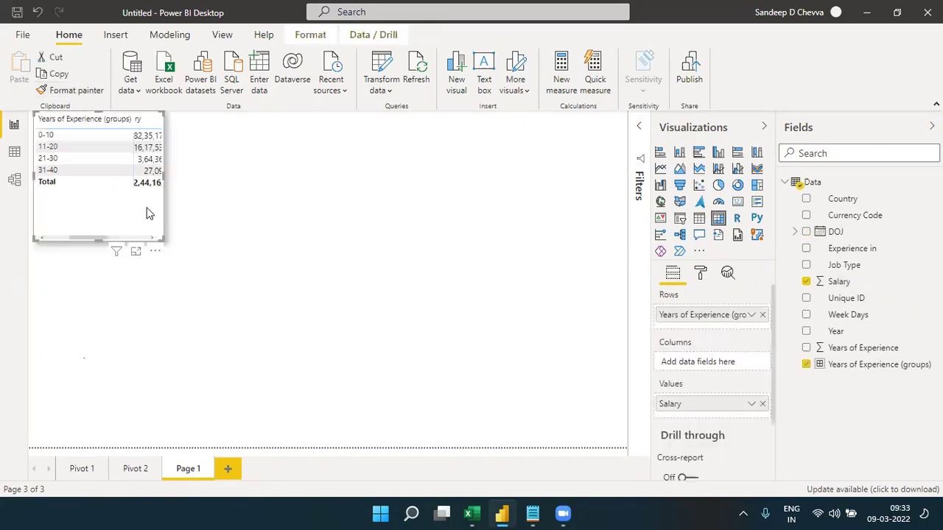
Step: Widen and shorten the salary matrix so that its full Salary column fits, and deselect it
left_click_drag(161, 237, 167, 234)
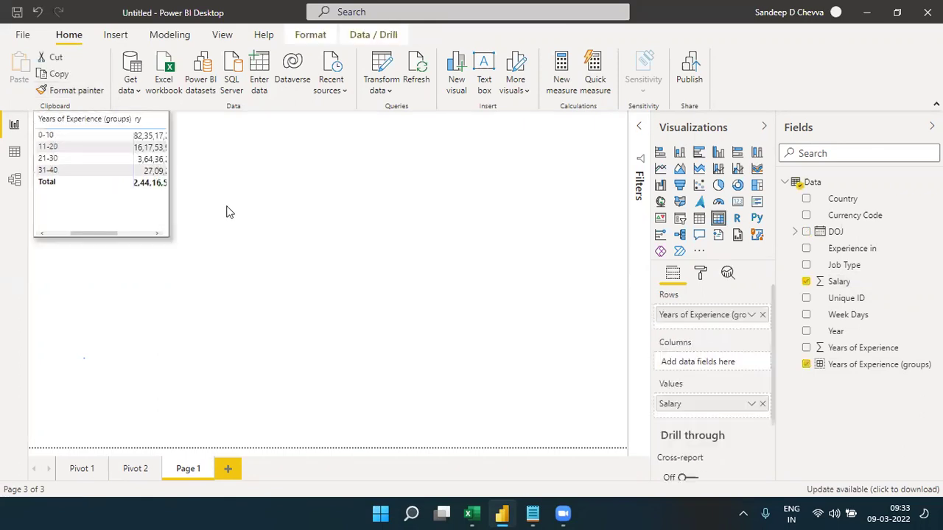
left_click_drag(226, 212, 228, 210)
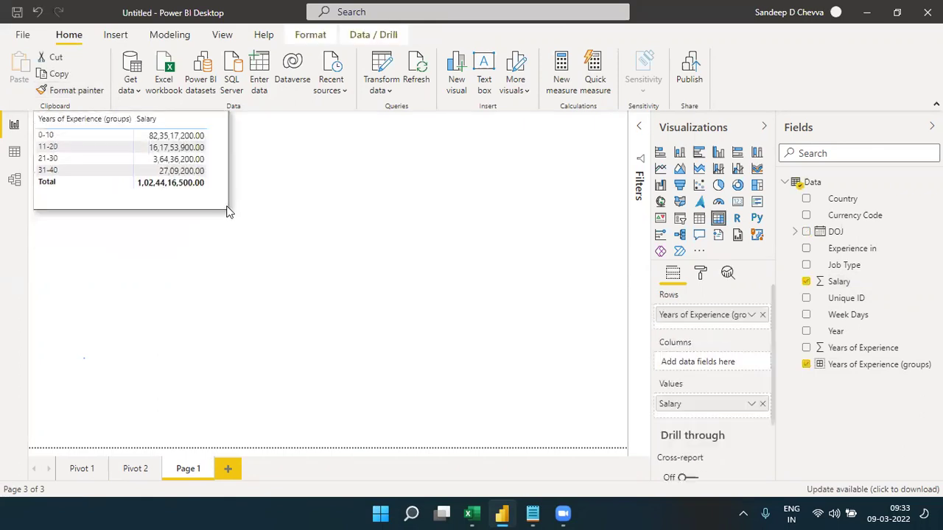
left_click(133, 253)
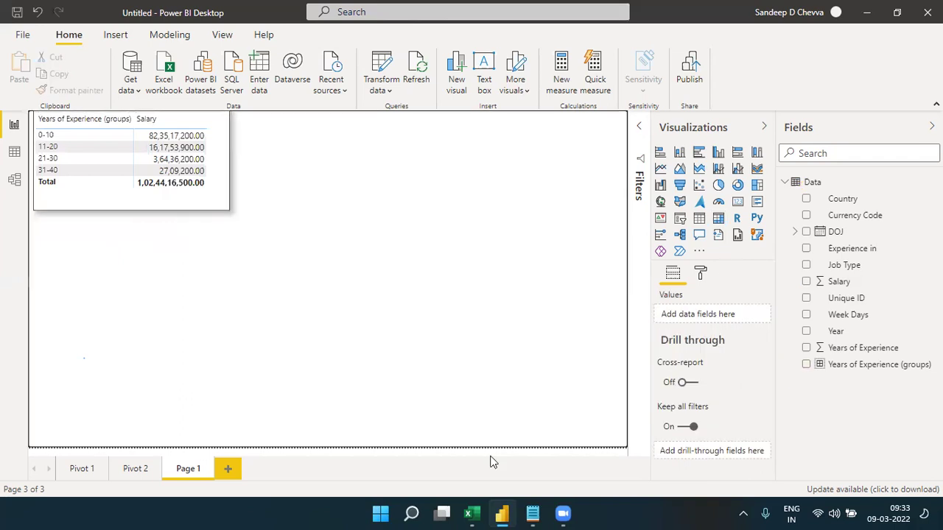
Step: Check the Excel Pivot3 chart, insert a pie chart below the Power BI matrix, and enlarge it
left_click(472, 514)
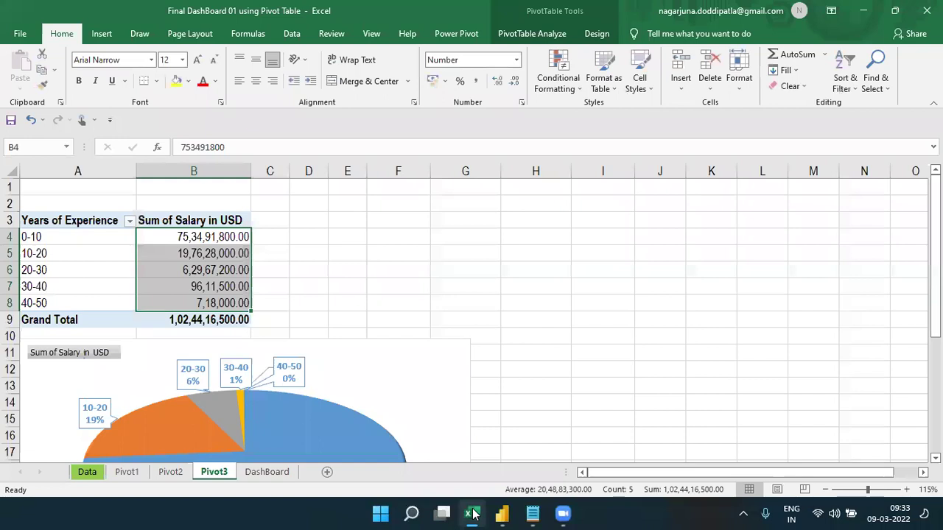
key("alt+Tab")
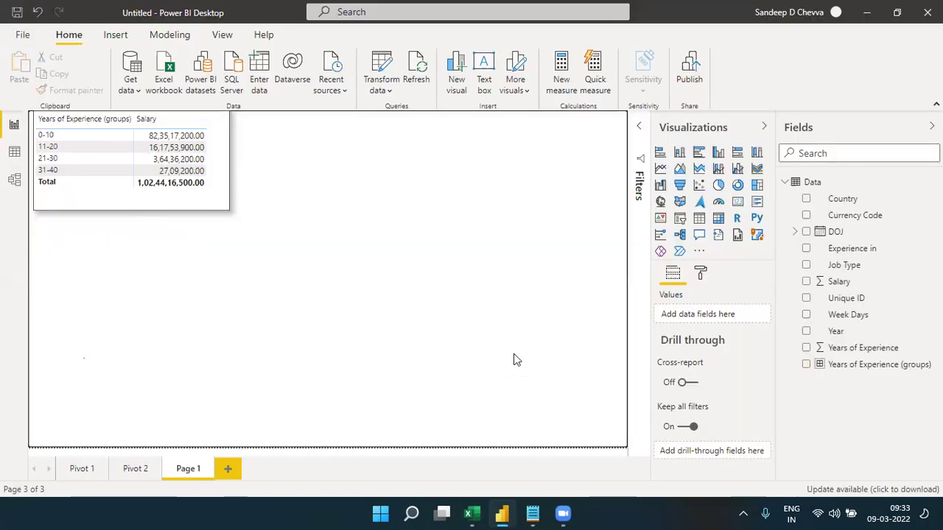
left_click(718, 188)
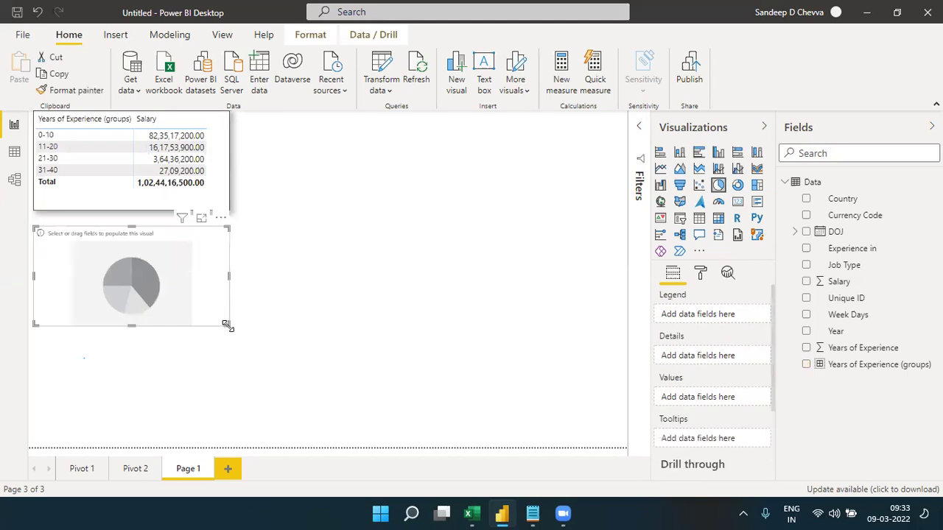
left_click_drag(226, 325, 405, 430)
left_click_drag(326, 378, 336, 378)
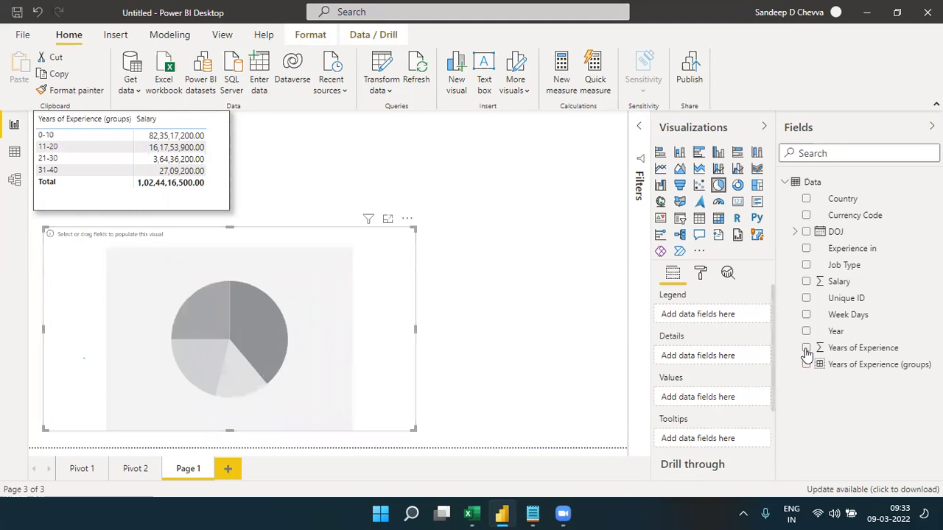
Step: Plot Salary by Years of Experience (groups) in the pie chart and fit the chart into the page's lower-left corner
left_click_drag(847, 365, 723, 319)
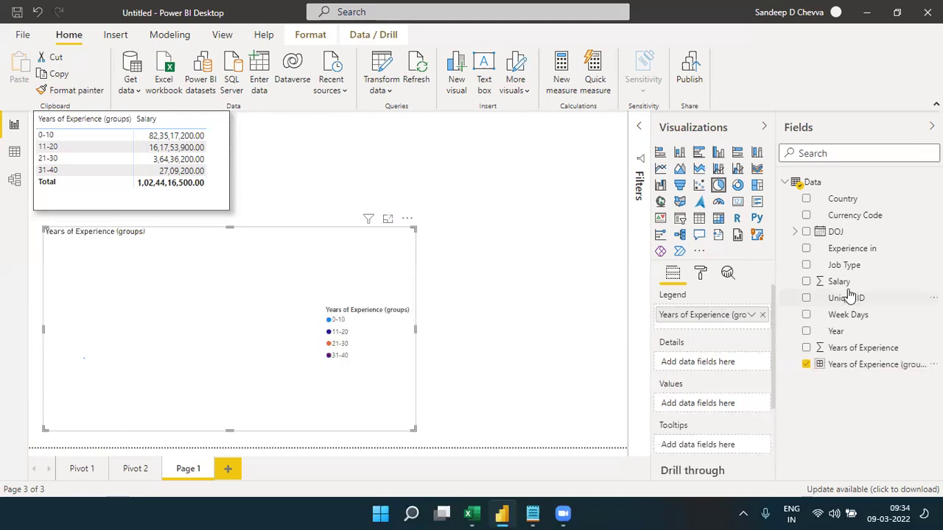
left_click_drag(835, 282, 706, 402)
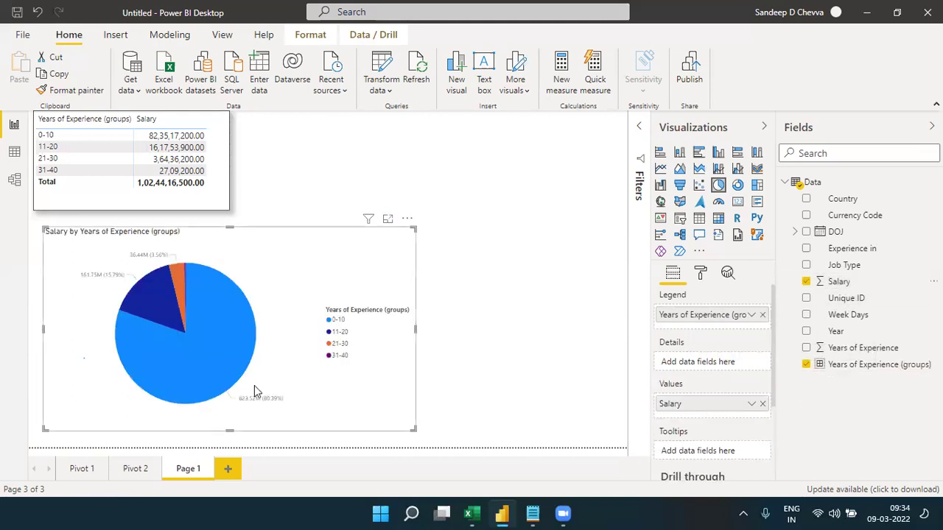
left_click_drag(230, 431, 229, 445)
left_click_drag(229, 260, 221, 260)
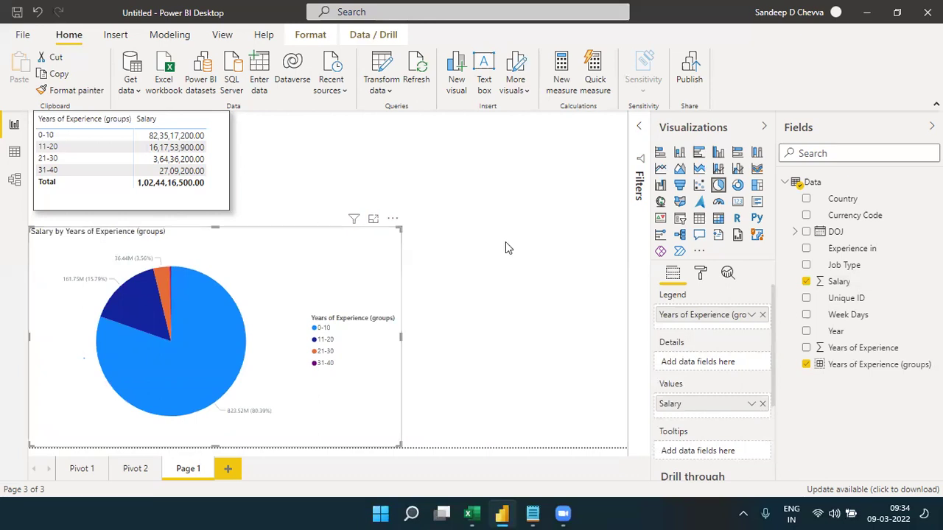
left_click(699, 252)
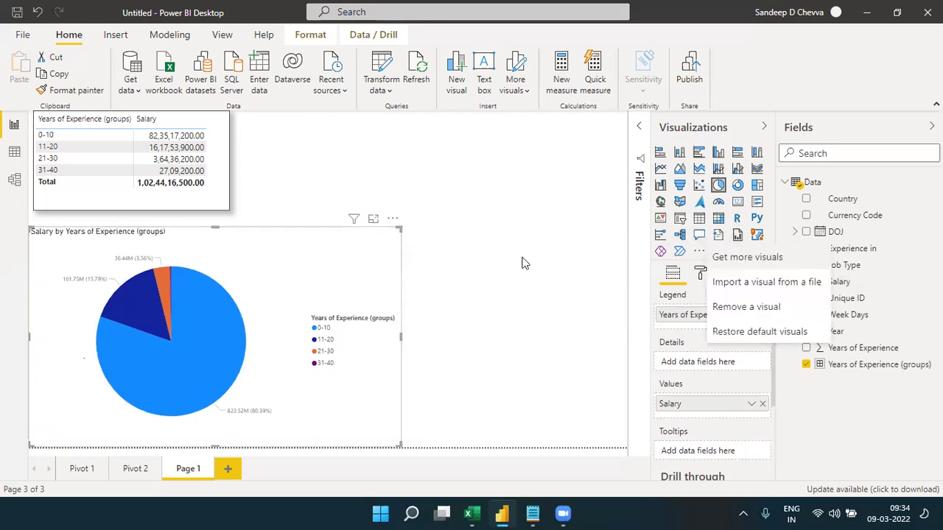
left_click(472, 513)
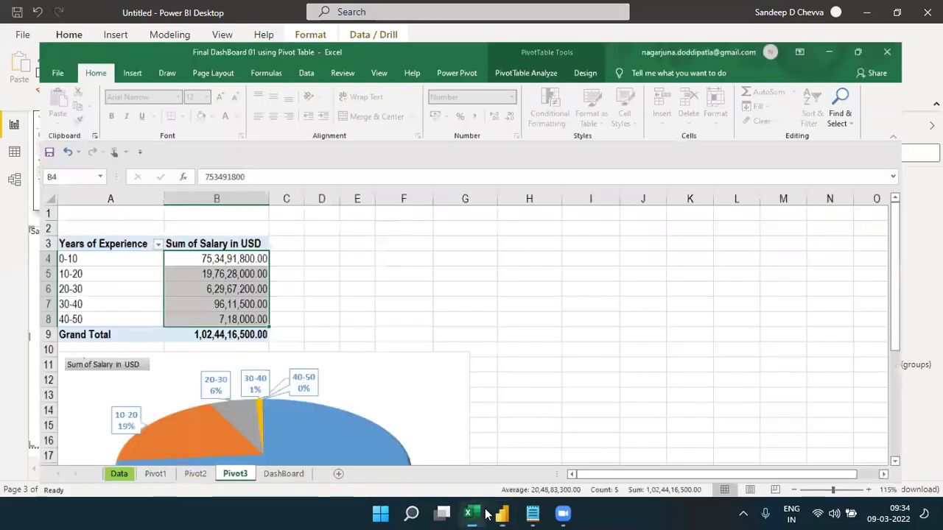
key("alt+Tab")
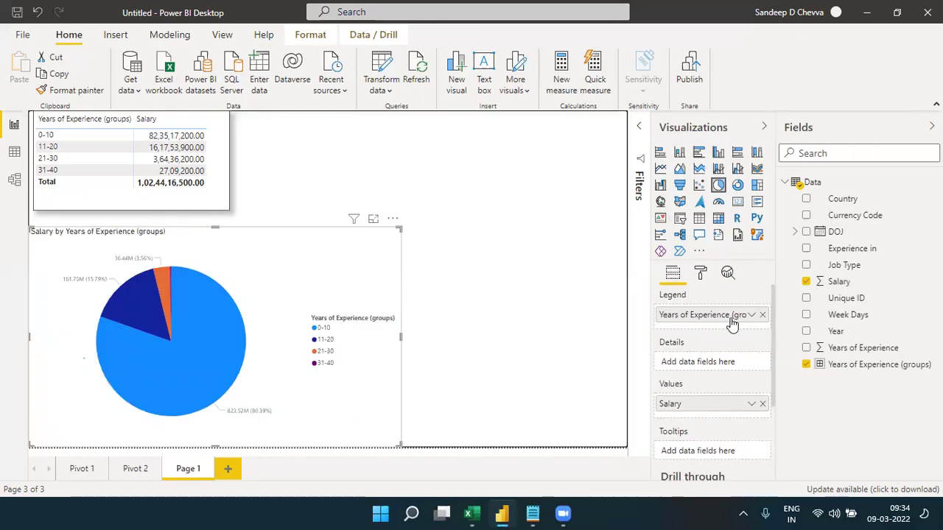
Step: Rename the pie chart's legend field to "Years of Experience" by removing the "(groups)" suffix
double_click(731, 323)
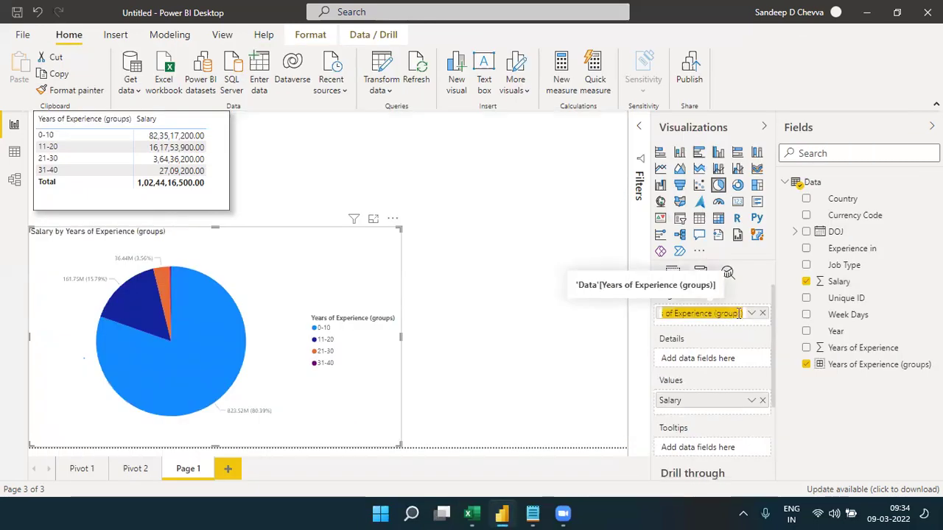
left_click(712, 327)
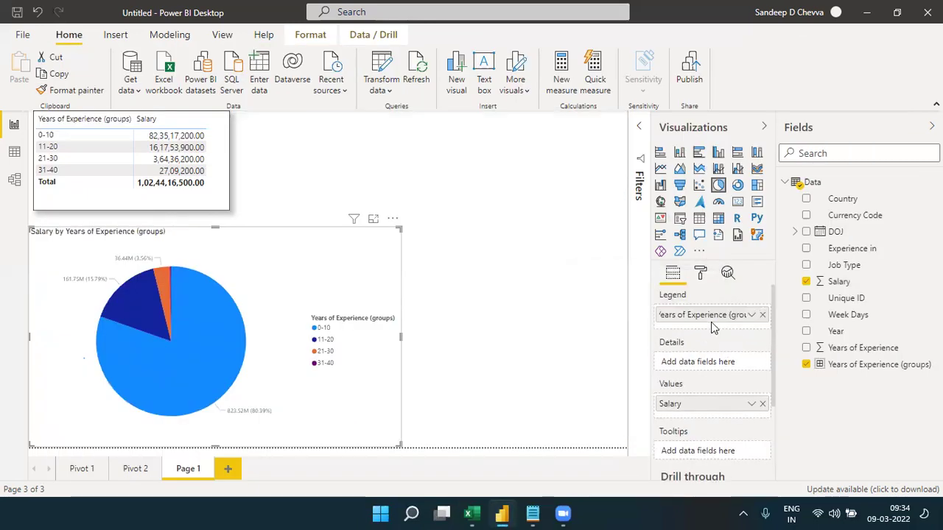
right_click(712, 326)
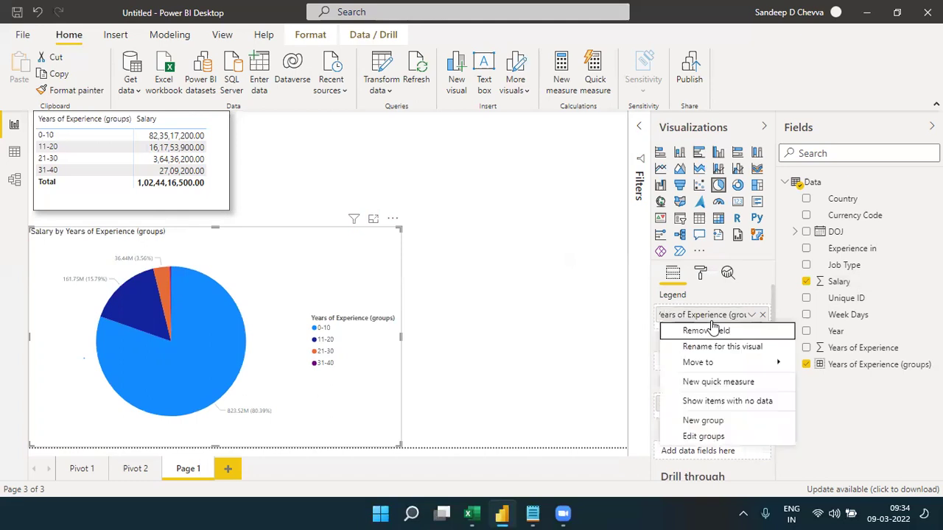
left_click(720, 347)
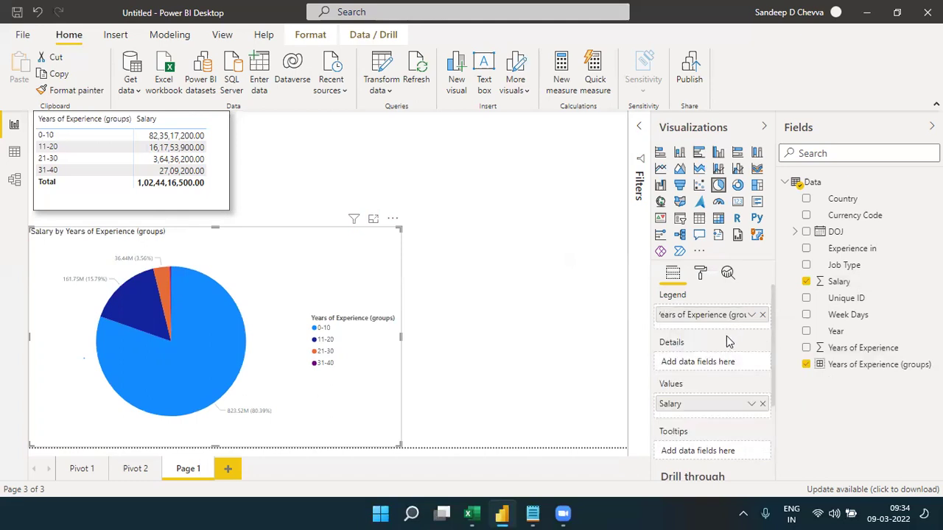
left_click(745, 312)
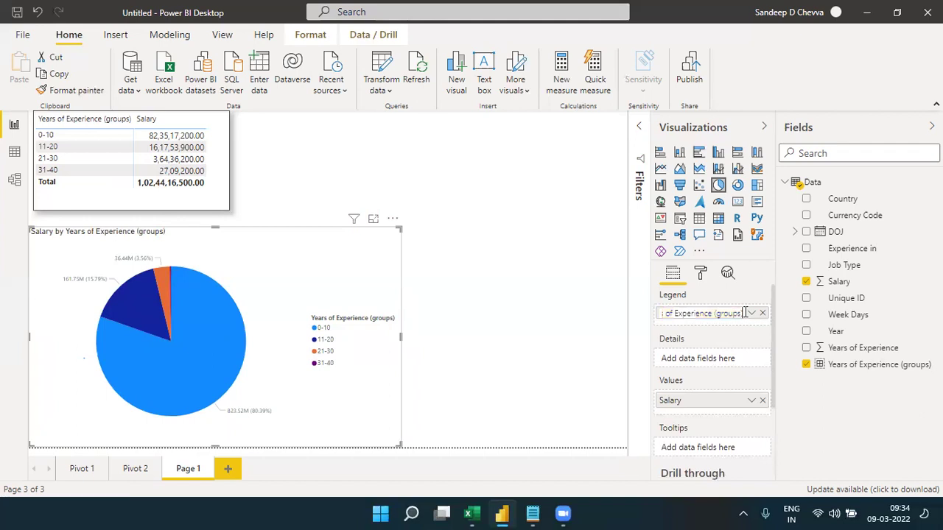
key("BackSpace")
key("BackSpace")
key("BackSpace")
key("BackSpace")
key("BackSpace")
key("BackSpace")
key("BackSpace")
key("BackSpace")
key("BackSpace")
key("Return")
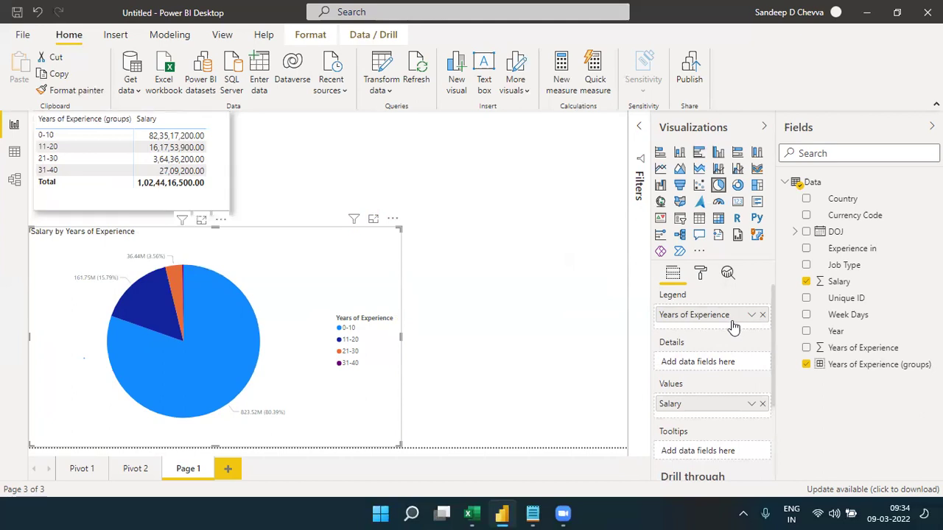
Step: Rename the salary matrix's row field to "Years of Experience", removing the "(groups)" suffix
left_click(131, 195)
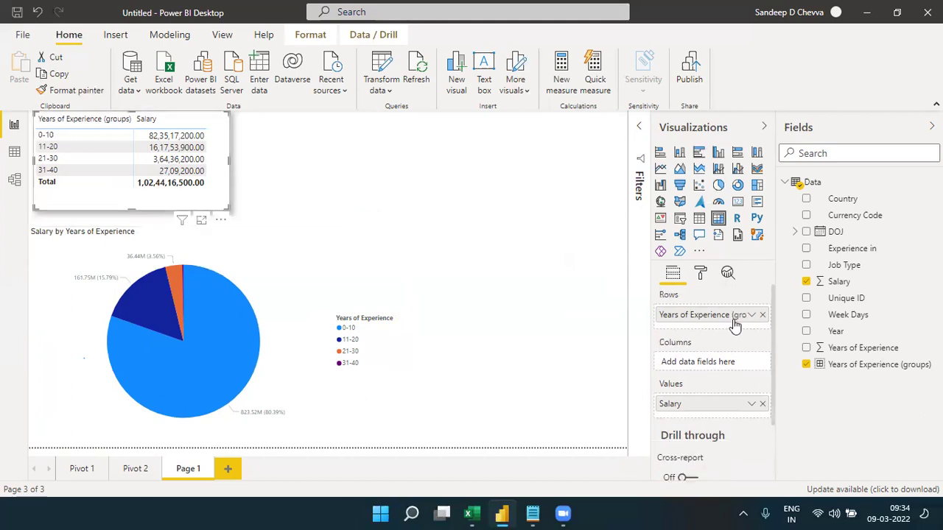
double_click(733, 319)
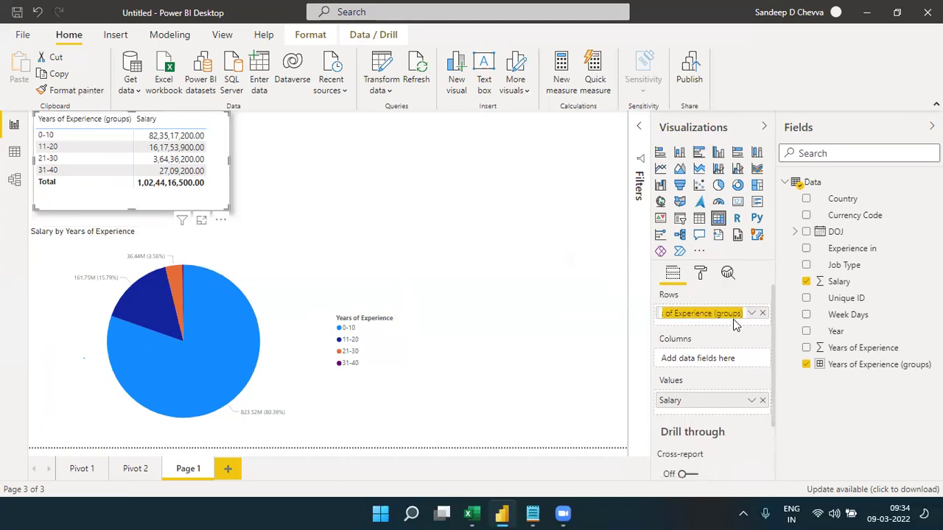
left_click(742, 316)
key("BackSpace")
key("BackSpace")
key("BackSpace")
key("BackSpace")
key("BackSpace")
key("BackSpace")
key("BackSpace")
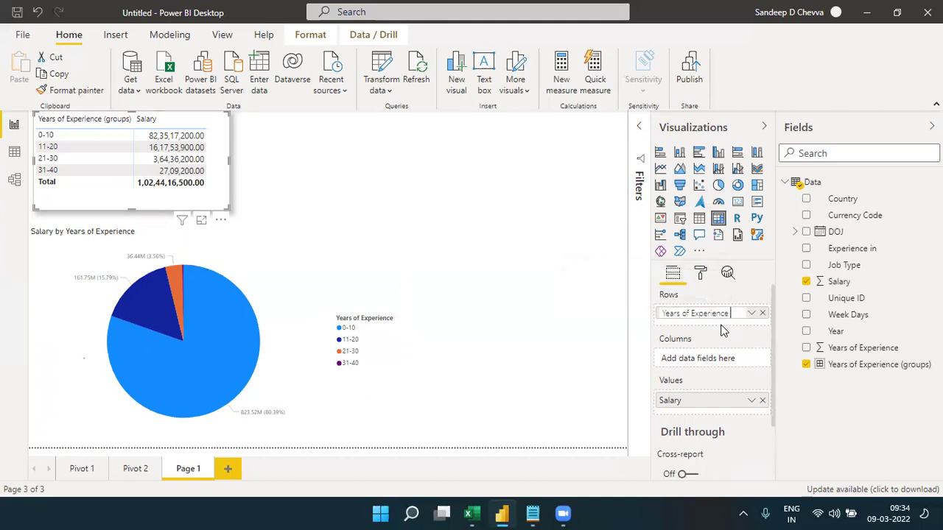
key("Return")
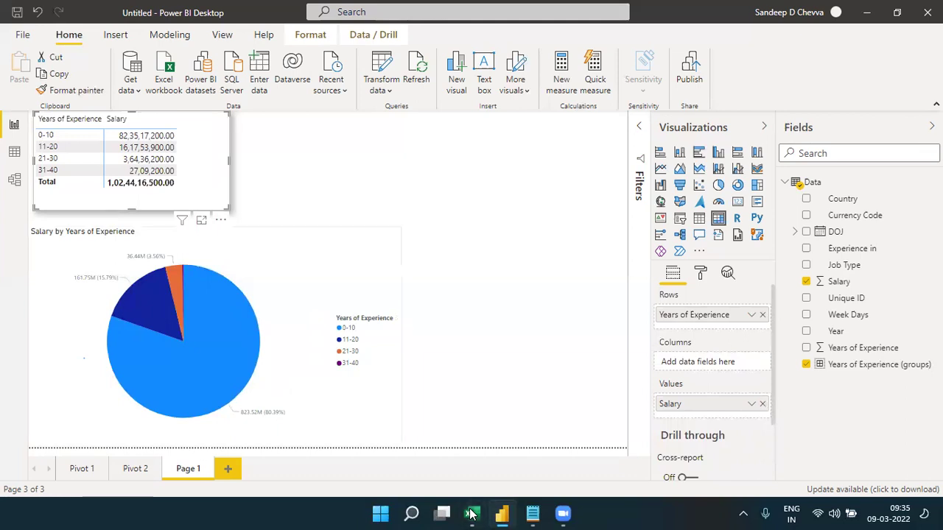
Step: Check the label style of the Excel Pivot3 pie chart and set the Power BI pie chart's detail label style to All detail labels
left_click(472, 514)
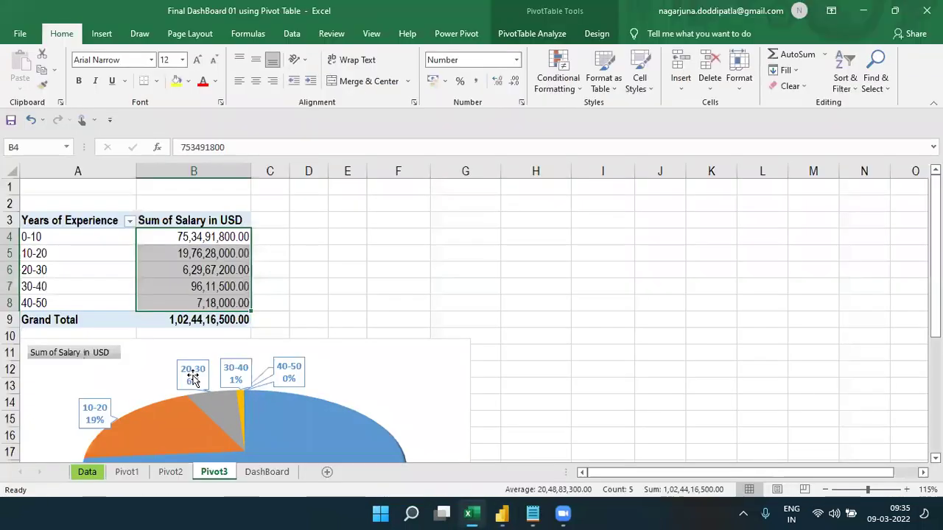
left_click(467, 514)
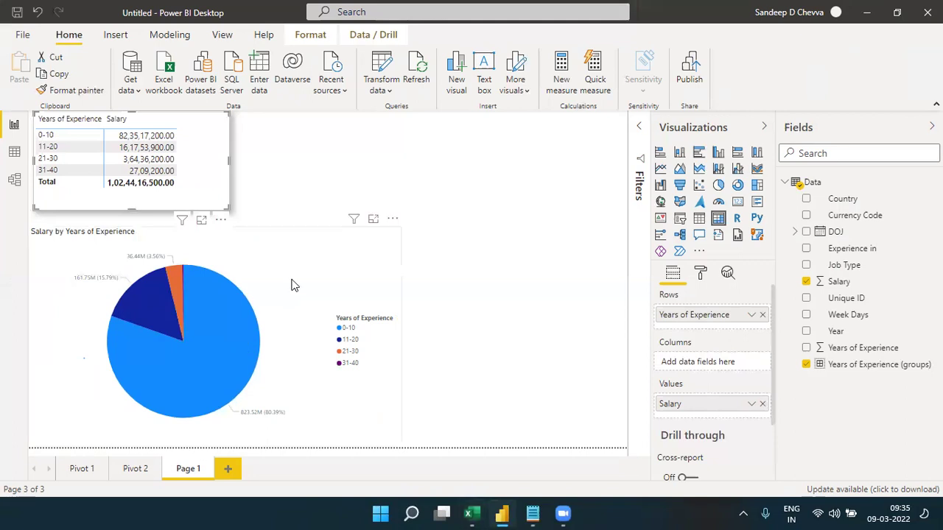
left_click(296, 283)
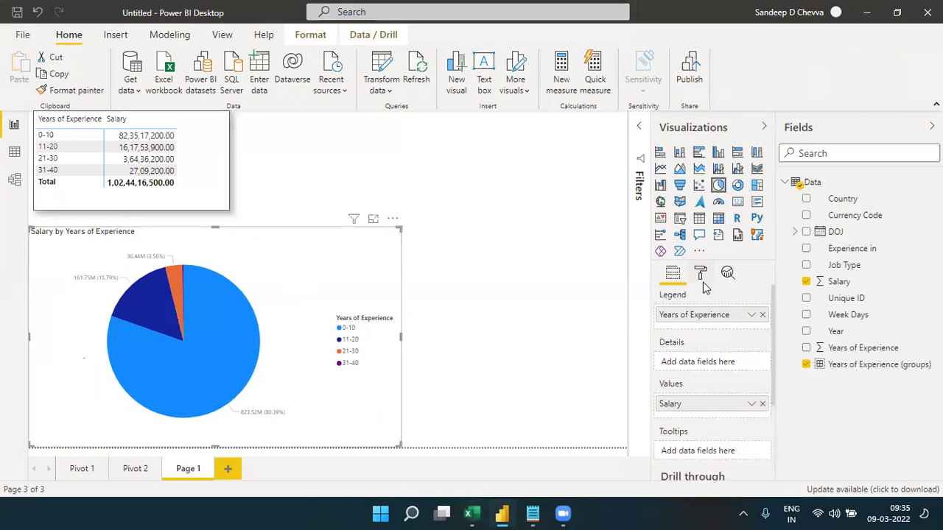
left_click(701, 277)
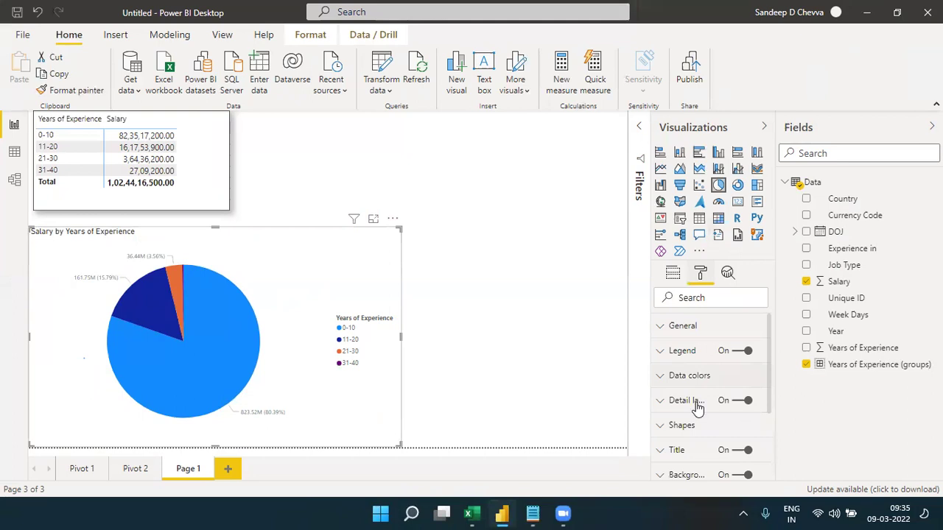
left_click(772, 401)
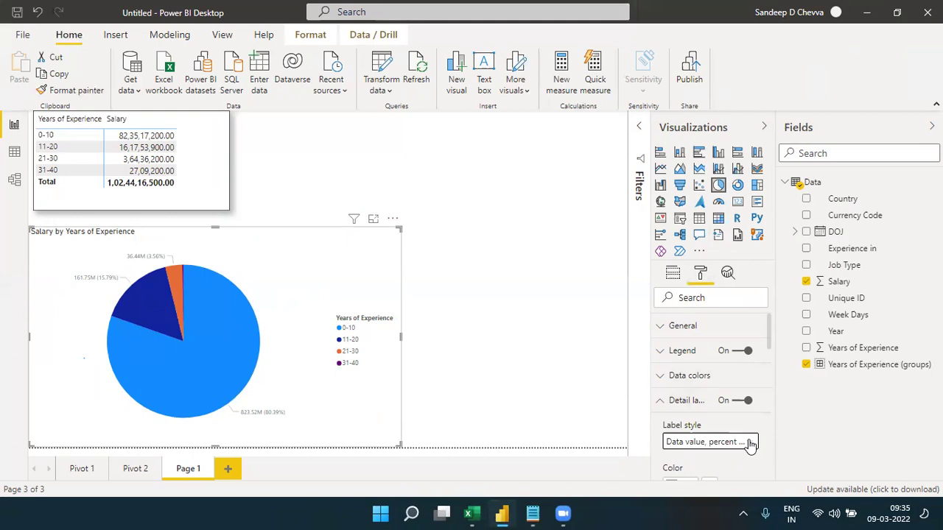
left_click(708, 442)
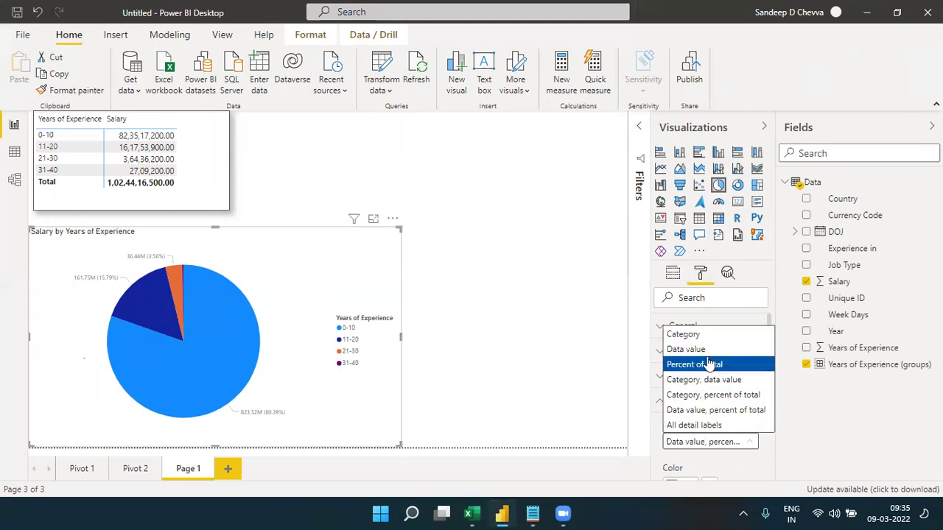
left_click(706, 426)
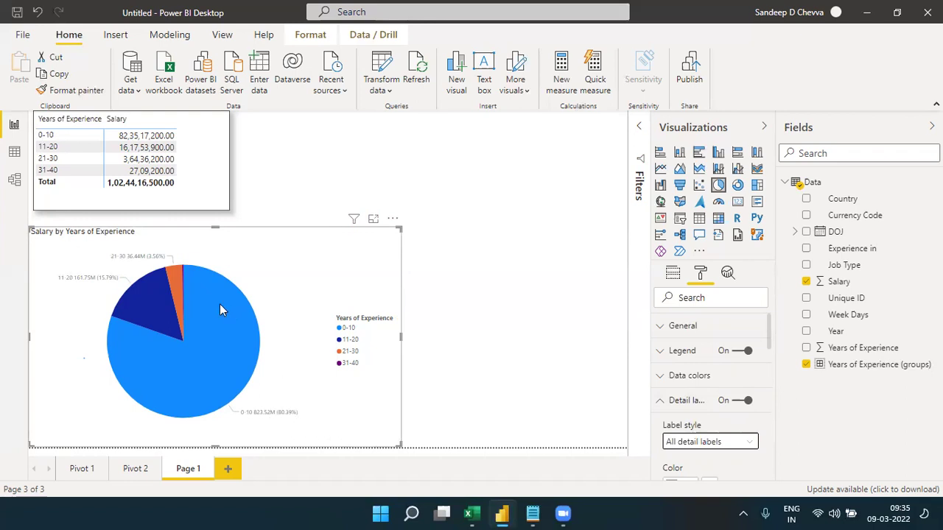
mouse_move(150, 298)
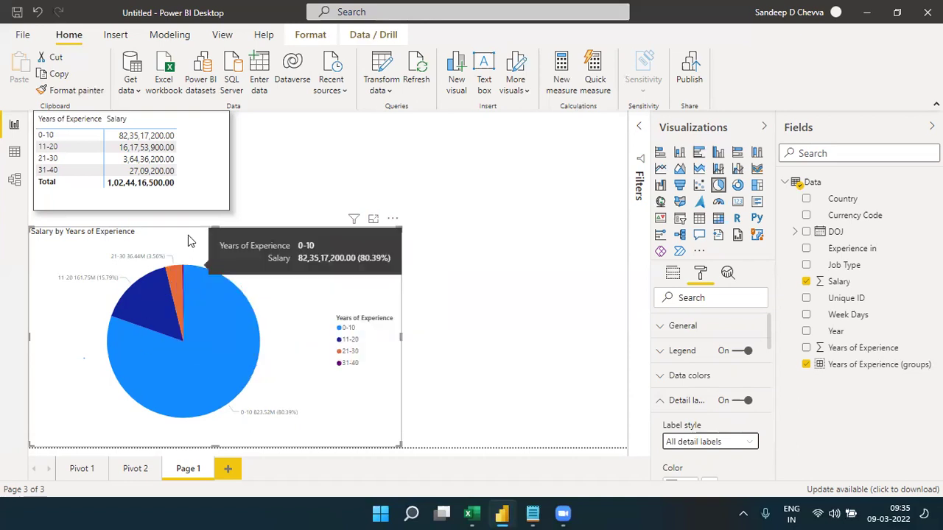
Step: Copy the formatting of the Pivot 2 line chart onto the pie chart on Page 1, deselect it, and collapse the Visualizations pane
left_click(133, 468)
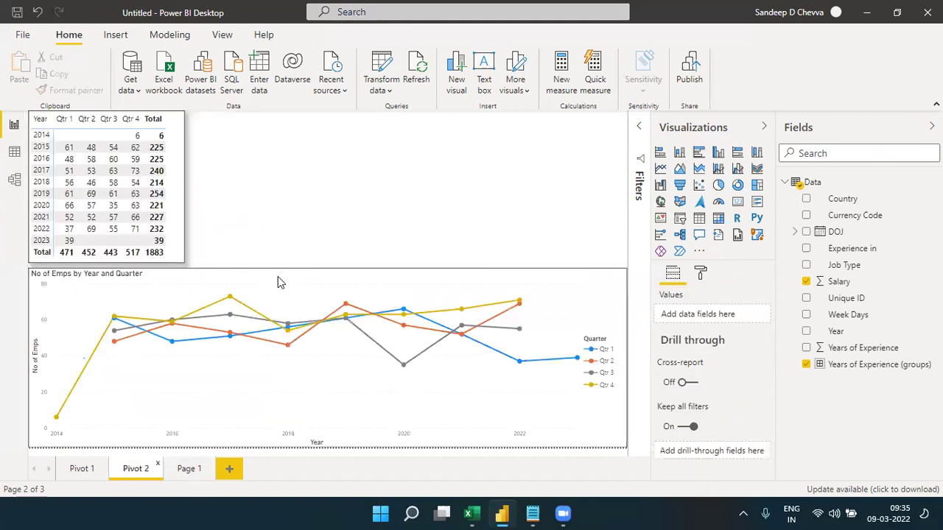
left_click(278, 282)
left_click(97, 92)
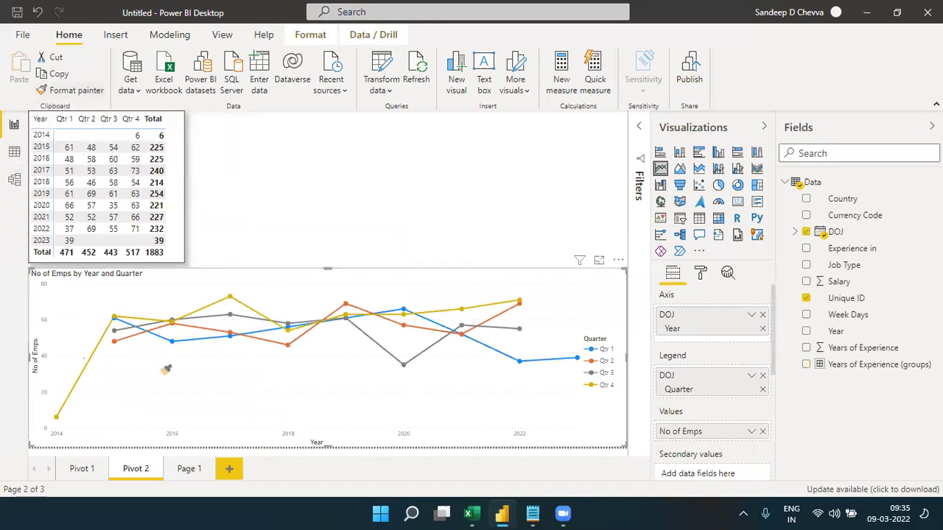
left_click(187, 471)
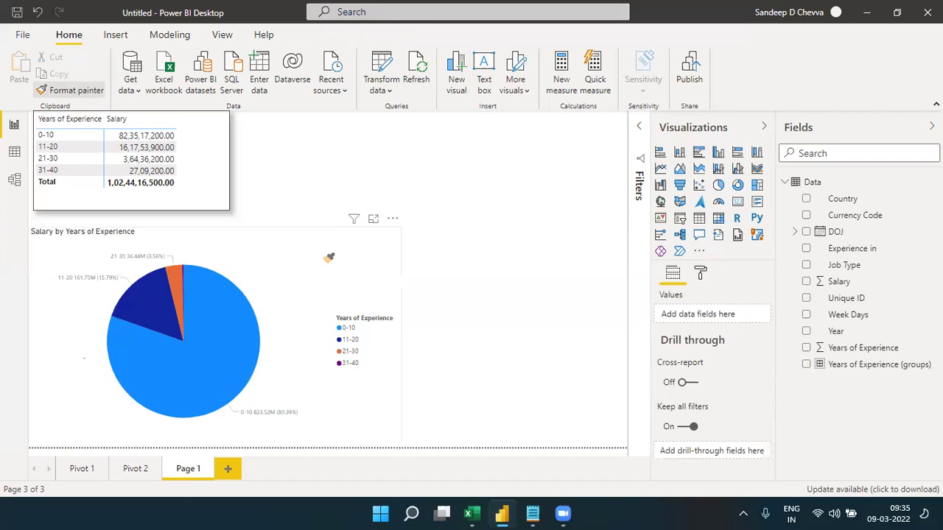
left_click(329, 257)
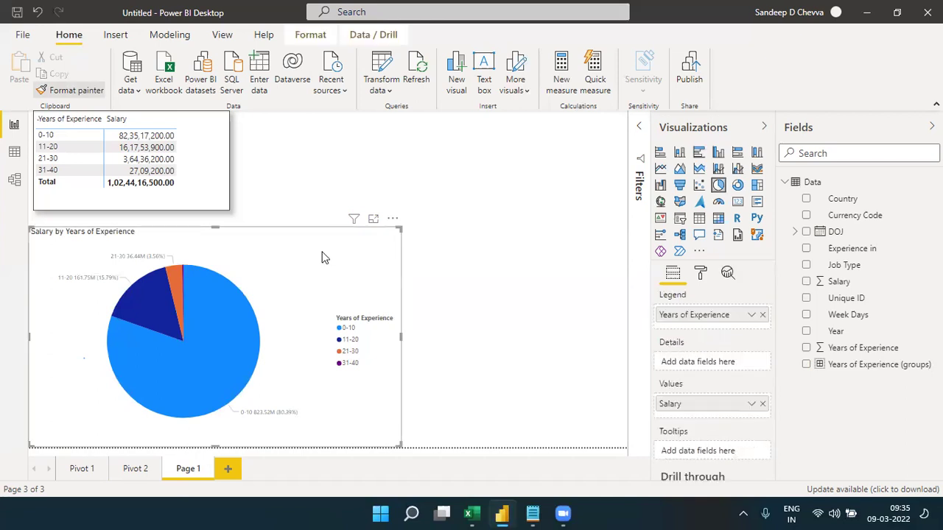
left_click(471, 284)
left_click(709, 121)
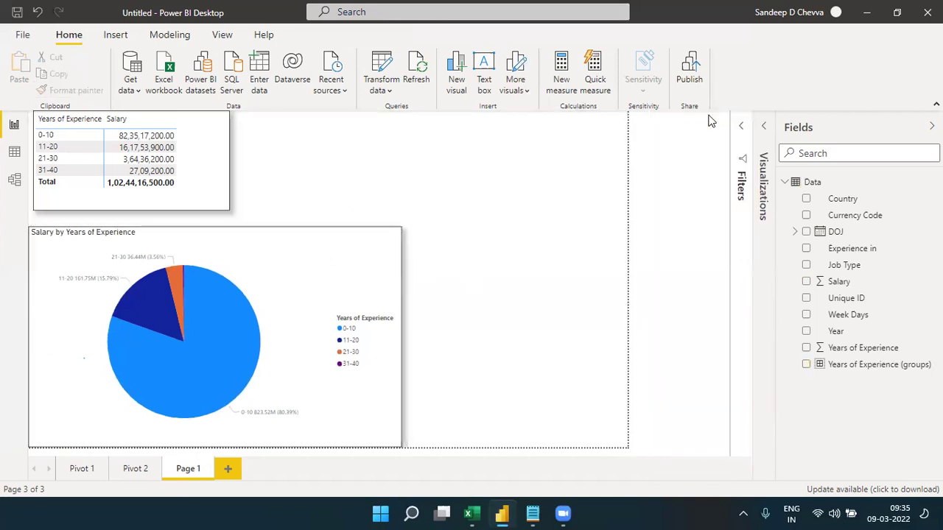
Step: Rename the report page with the salary matrix and pie chart as "Pivot 3"
double_click(181, 472)
type("Pi")
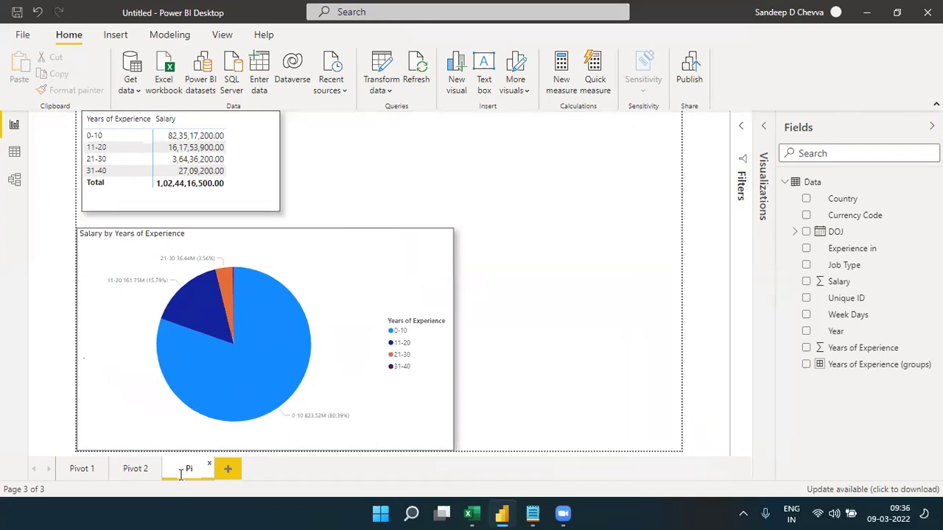
type("vot 3")
left_click(645, 317)
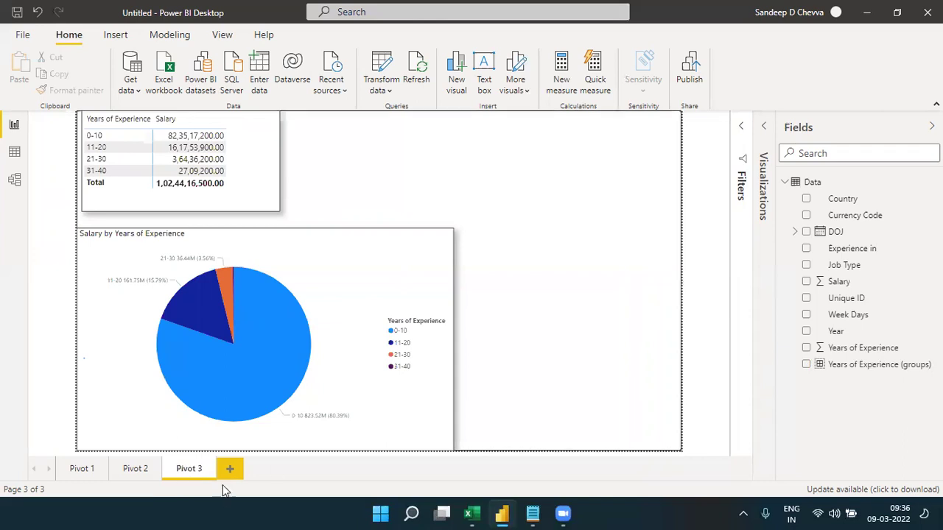
Step: Add a new report page after Pivot 3 and name it "Dashboard"
left_click(231, 471)
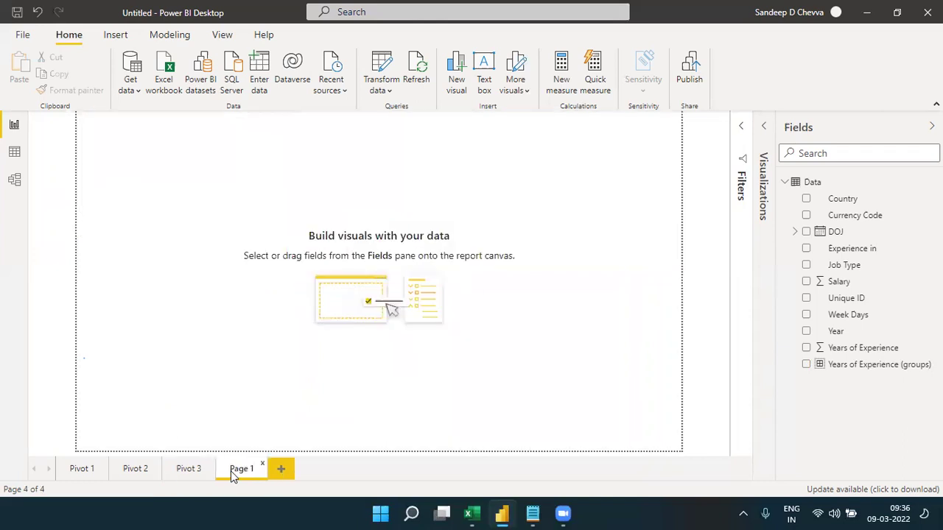
double_click(232, 471)
double_click(242, 471)
left_click(258, 471)
key("ctrl+a")
type("Dash")
type("boa")
key("Return")
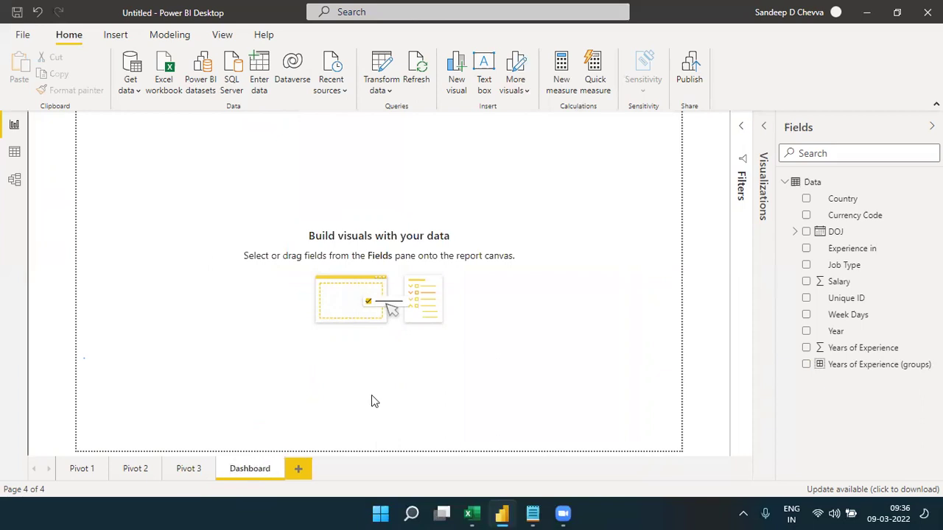
Step: Switch to the Excel workbook, examine the chart and slicer layout on the DashBoard sheet, and return to Power BI
left_click(469, 513)
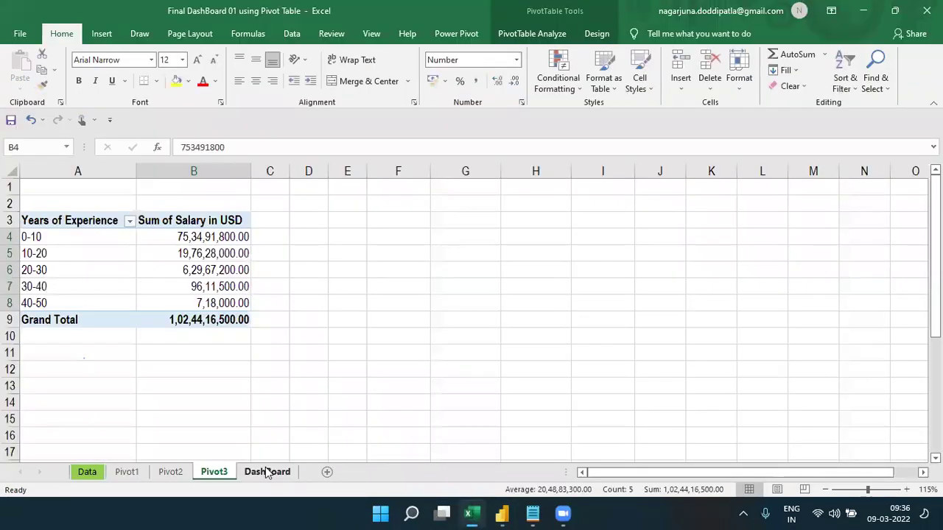
left_click(267, 472)
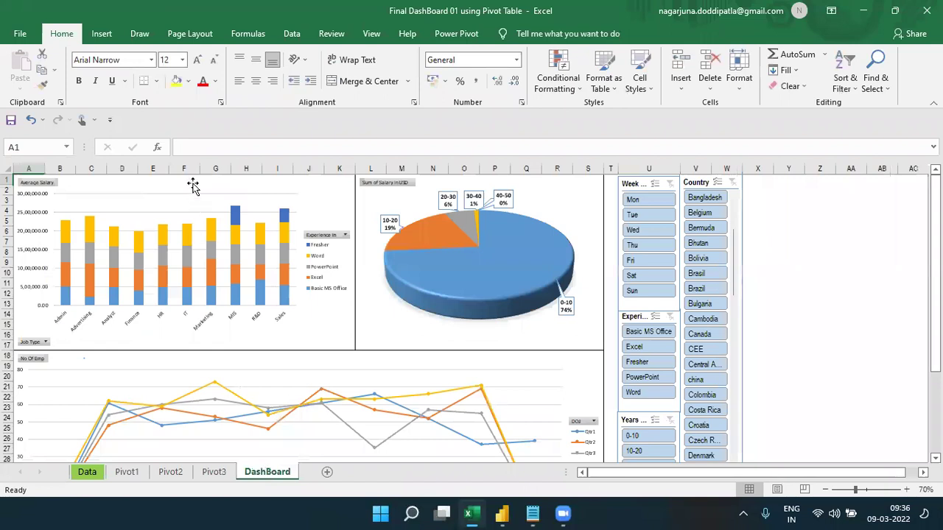
left_click(236, 185)
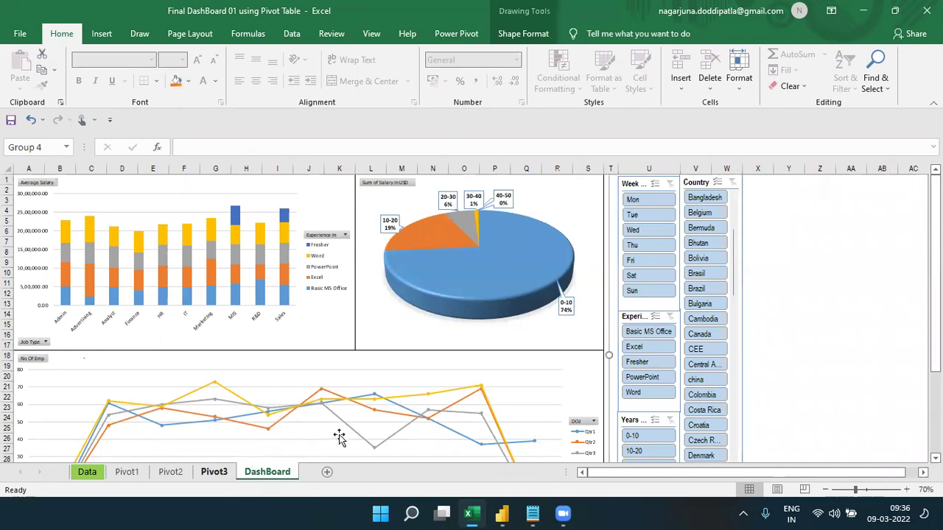
left_click(470, 513)
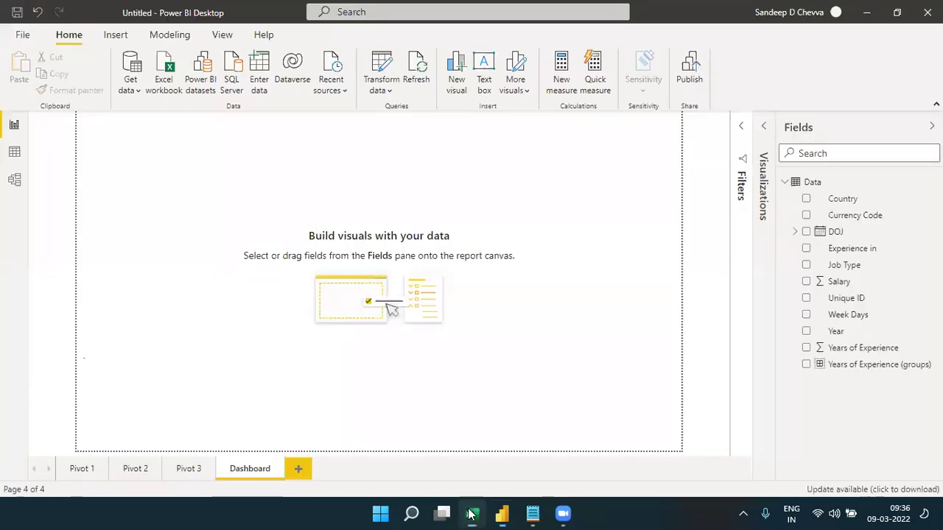
Step: Copy the No of Emps line chart from the Pivot 2 page onto the Dashboard page
left_click(132, 475)
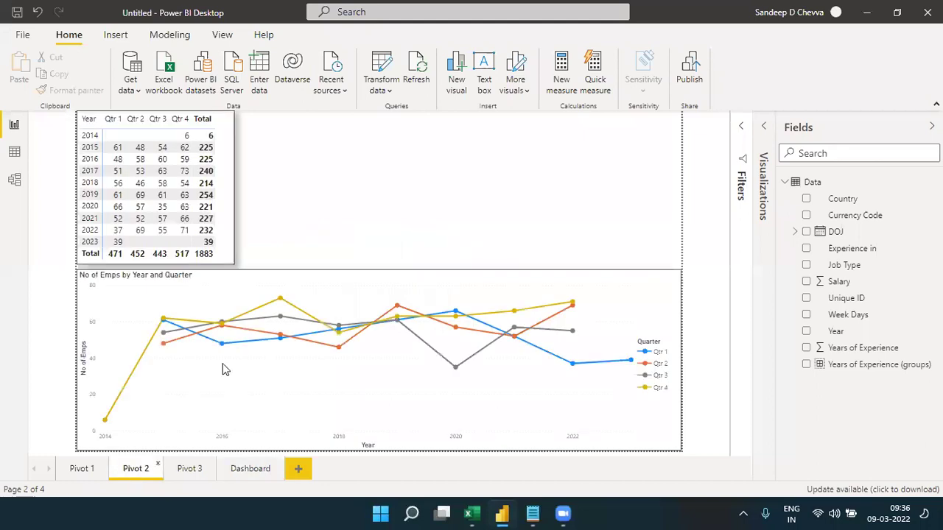
left_click(308, 286)
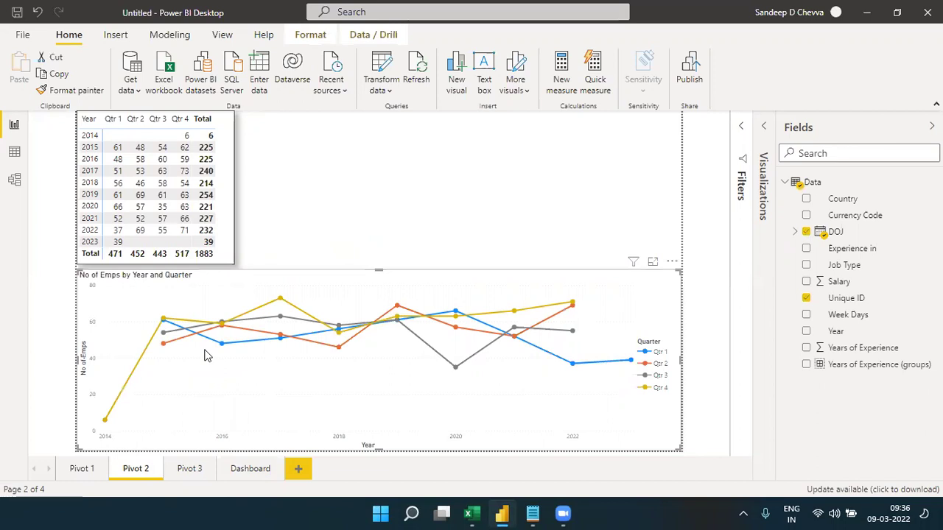
key("ctrl+c")
left_click(251, 469)
key("ctrl+v")
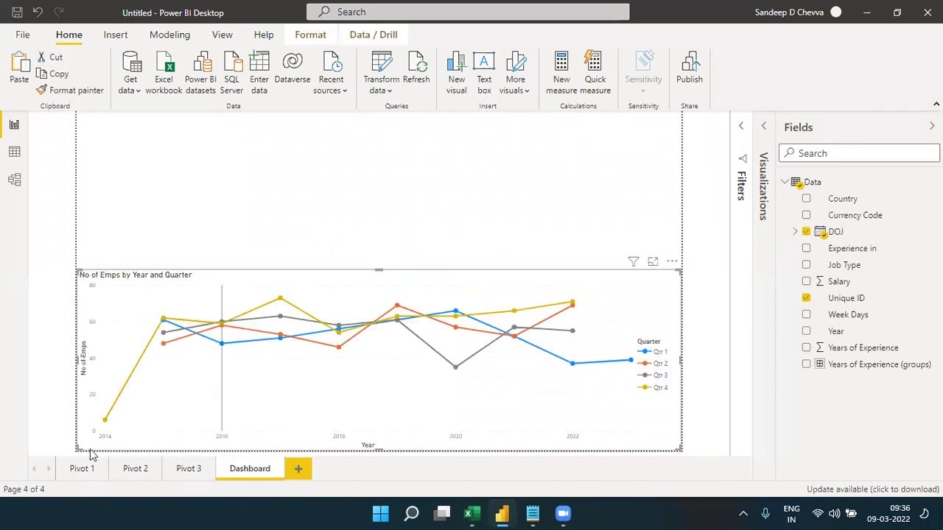
Step: Copy the Average of Salary stacked column chart from the Pivot 1 page onto the Dashboard page
left_click(75, 471)
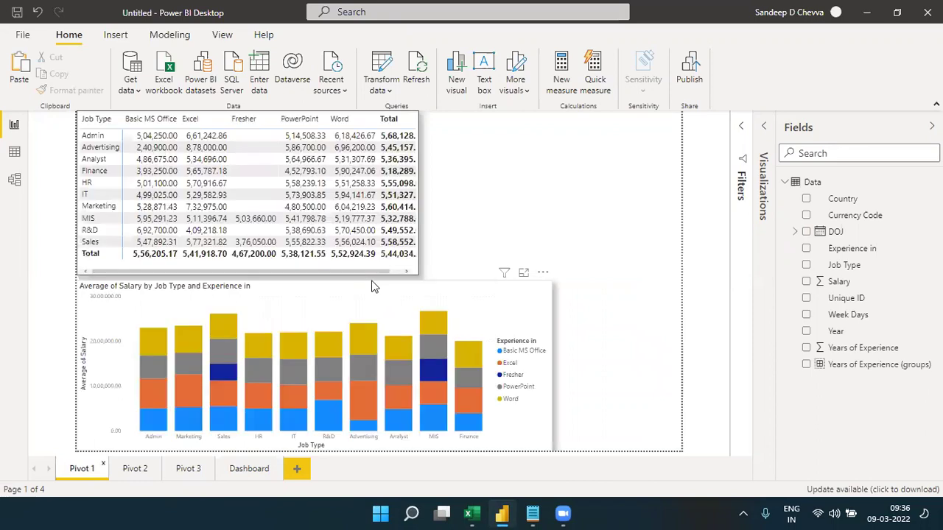
left_click(270, 378)
left_click(245, 469)
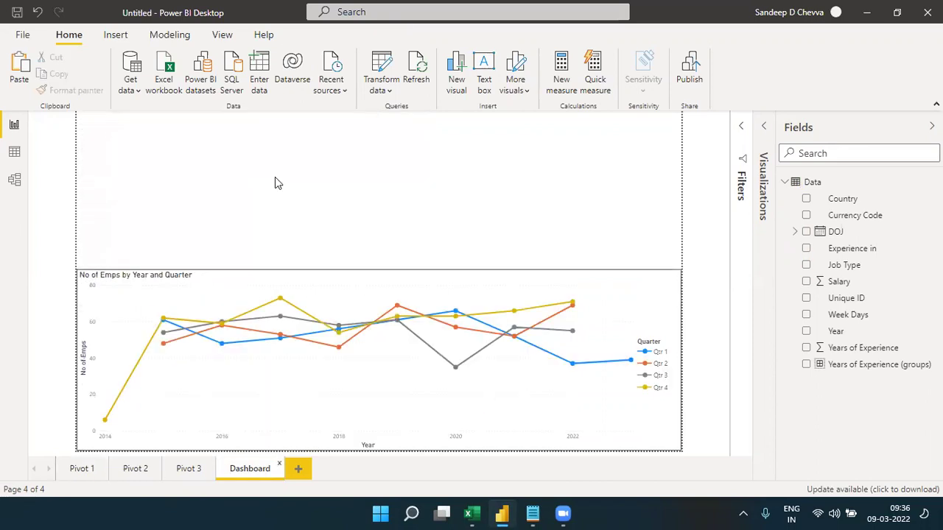
key("ctrl+v")
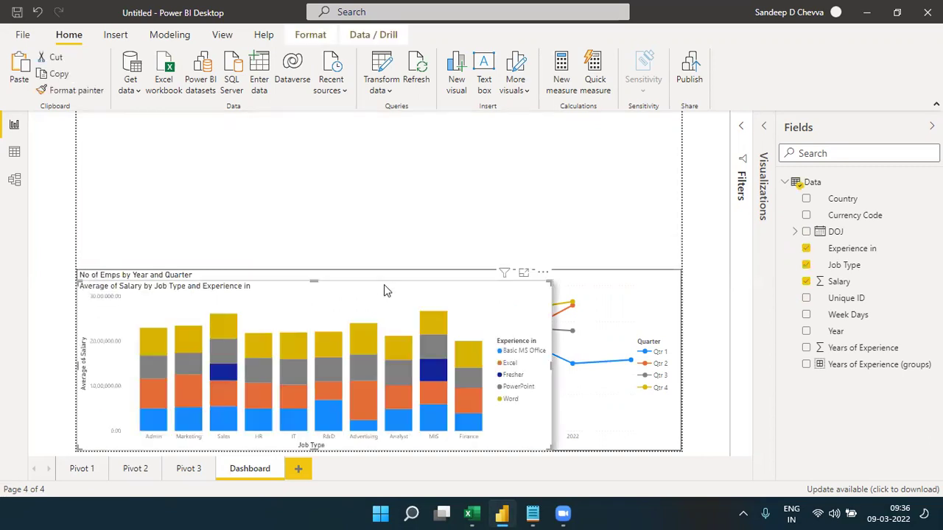
Step: Fit the column chart into the page's upper-left corner above the line chart, and narrow the line chart to free a strip along its right
left_click_drag(352, 184, 347, 123)
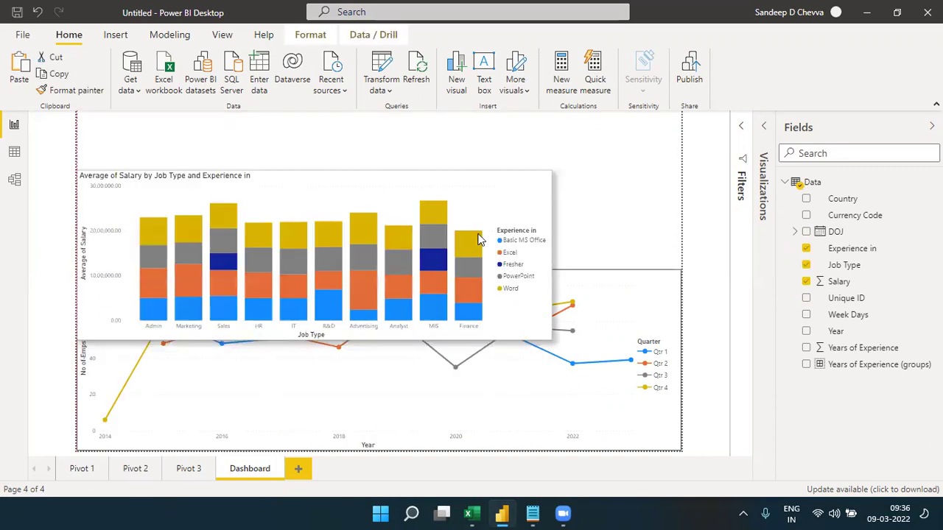
left_click_drag(549, 277, 358, 270)
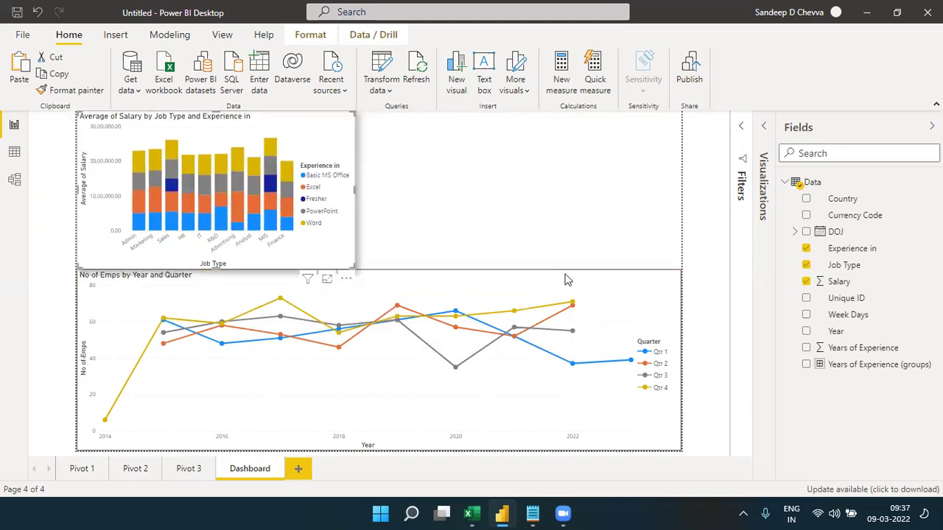
left_click(660, 367)
left_click_drag(683, 370, 564, 370)
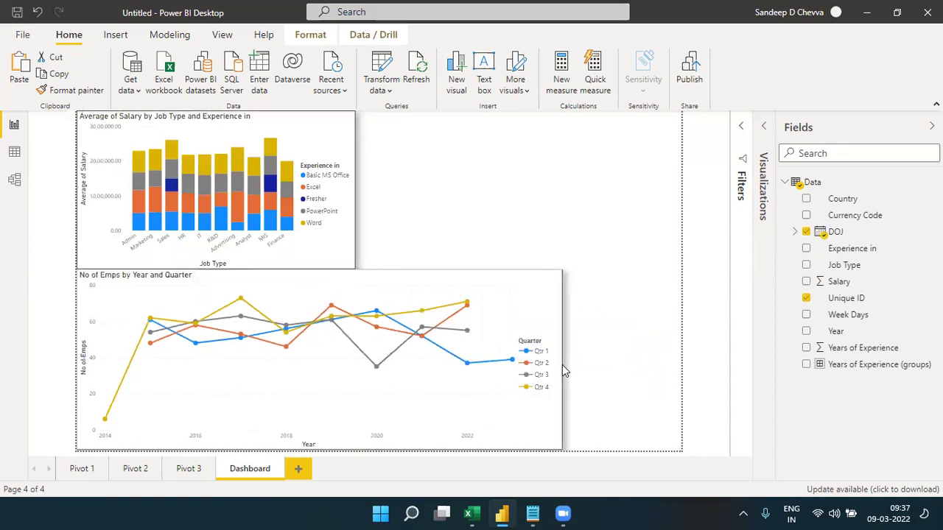
Step: Copy the Salary by Years of Experience pie chart from the Pivot 3 page onto the Dashboard page
left_click(190, 470)
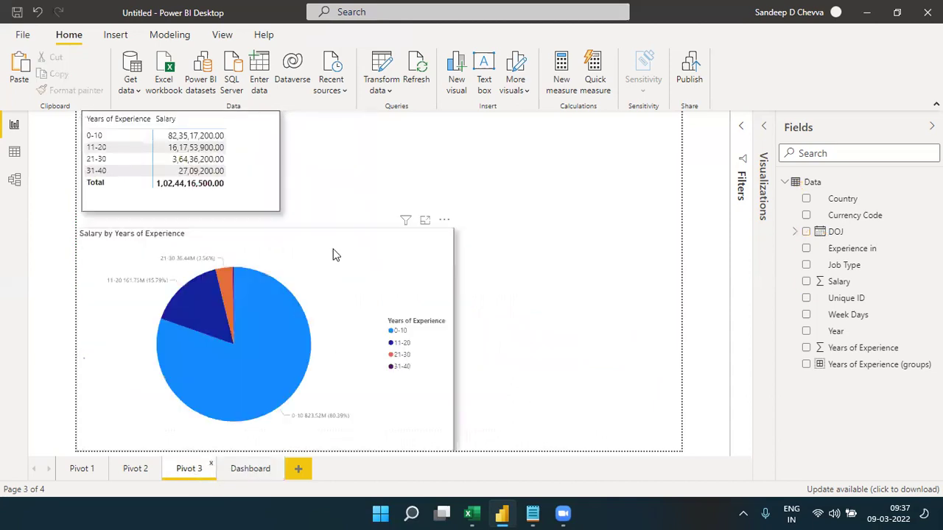
left_click(333, 255)
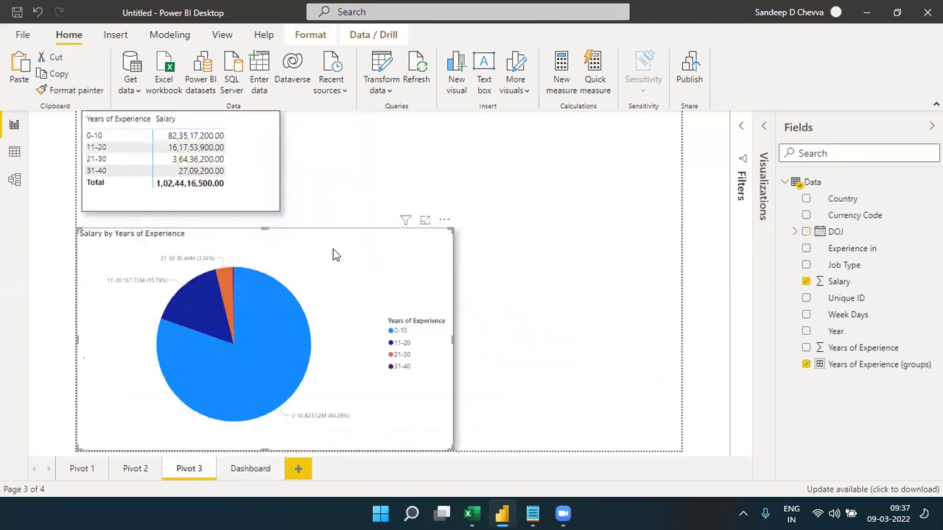
left_click(250, 469)
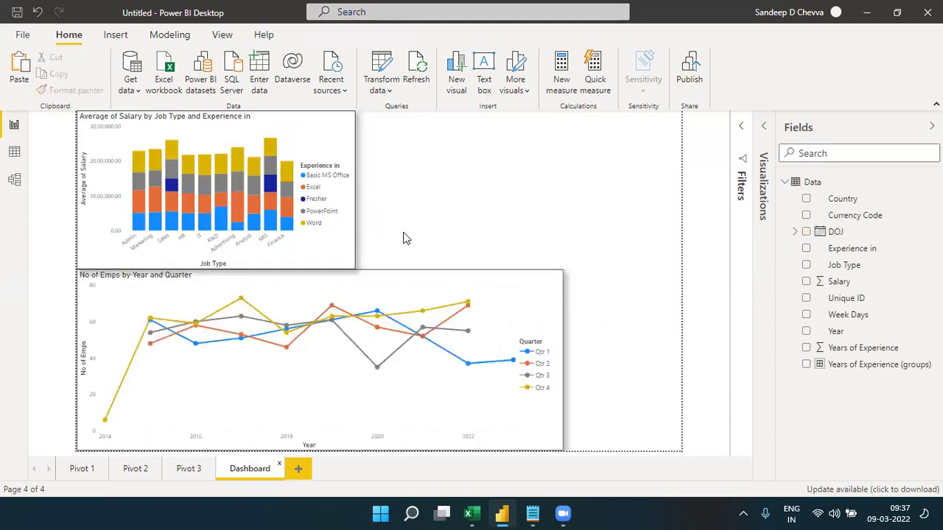
key("ctrl+v")
Step: Place the pie chart beside the column chart and resize it to end flush with the line chart's top and right edges
left_click_drag(368, 270, 621, 147)
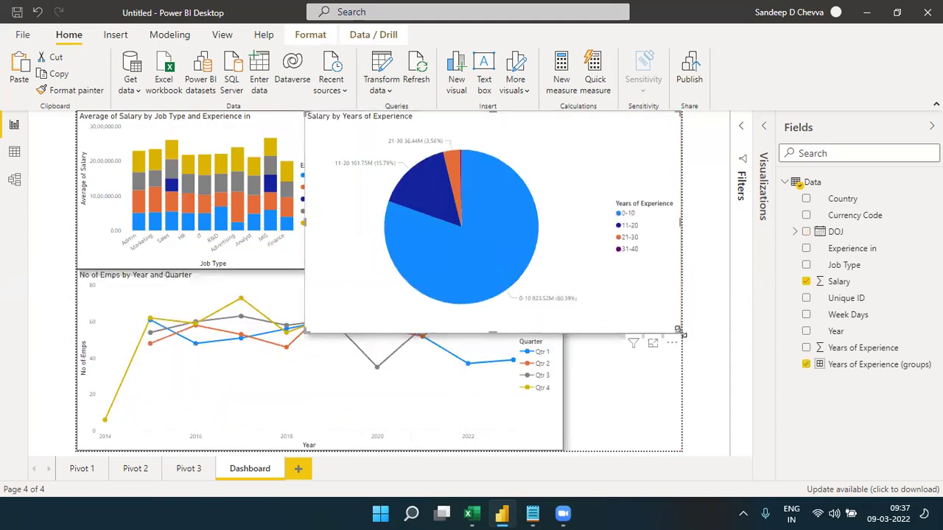
left_click_drag(681, 333, 541, 223)
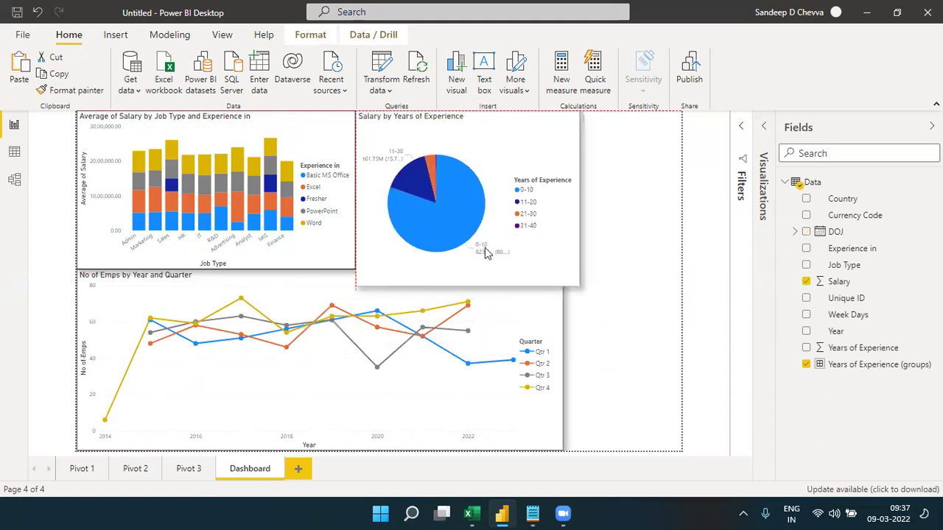
left_click_drag(464, 277, 464, 276)
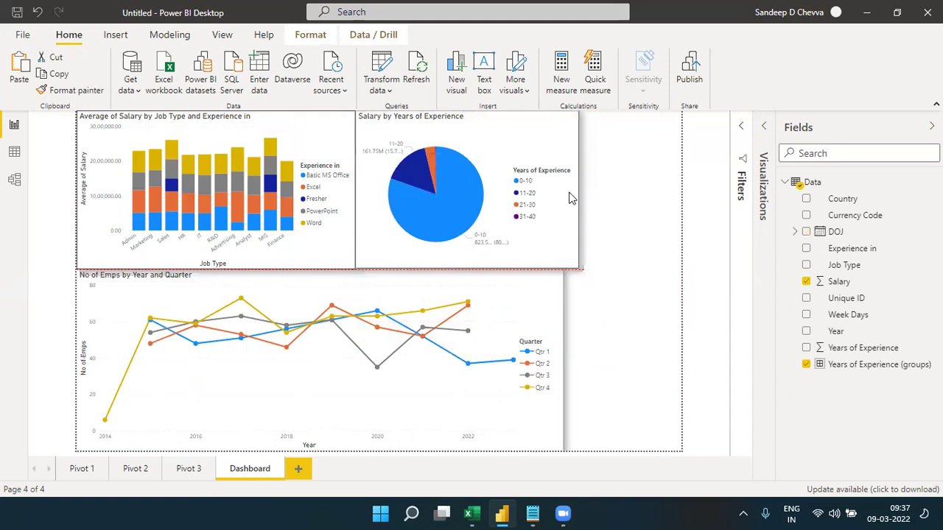
left_click_drag(563, 193, 562, 193)
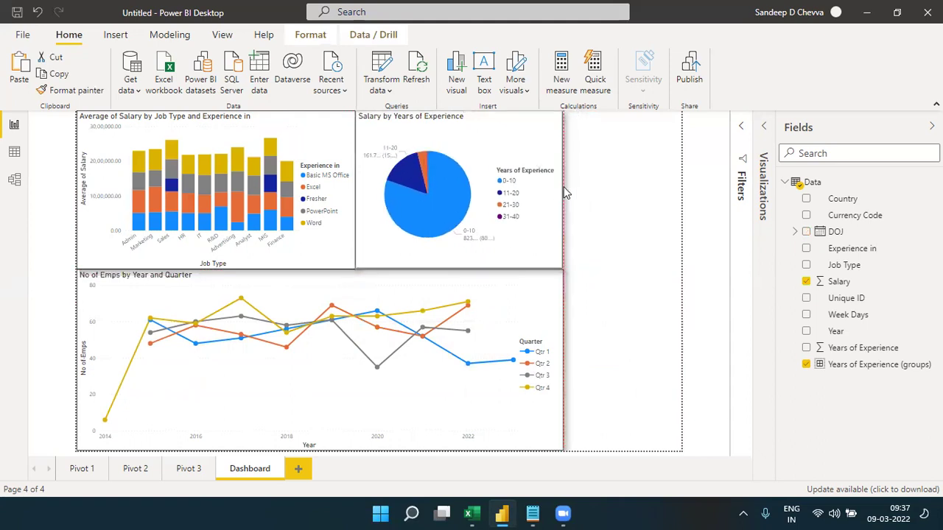
left_click(589, 194)
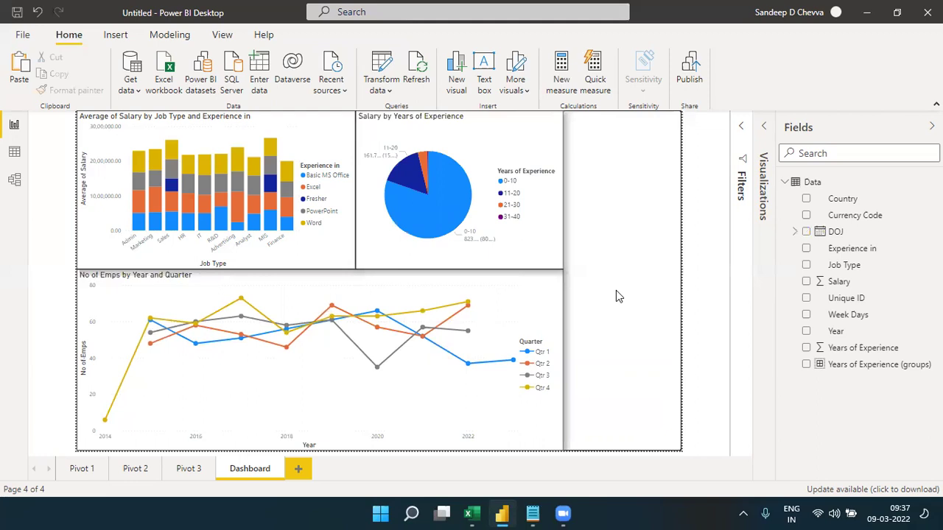
Step: Check the slicers on the Excel DashBoard sheet and add a small blank slicer beside the pie chart on the Power BI Dashboard page
left_click(472, 513)
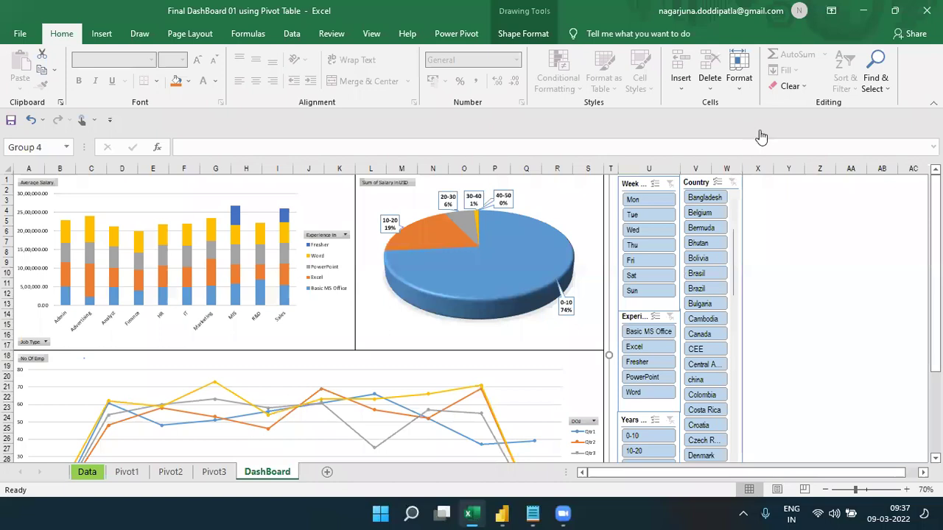
key("alt+Tab")
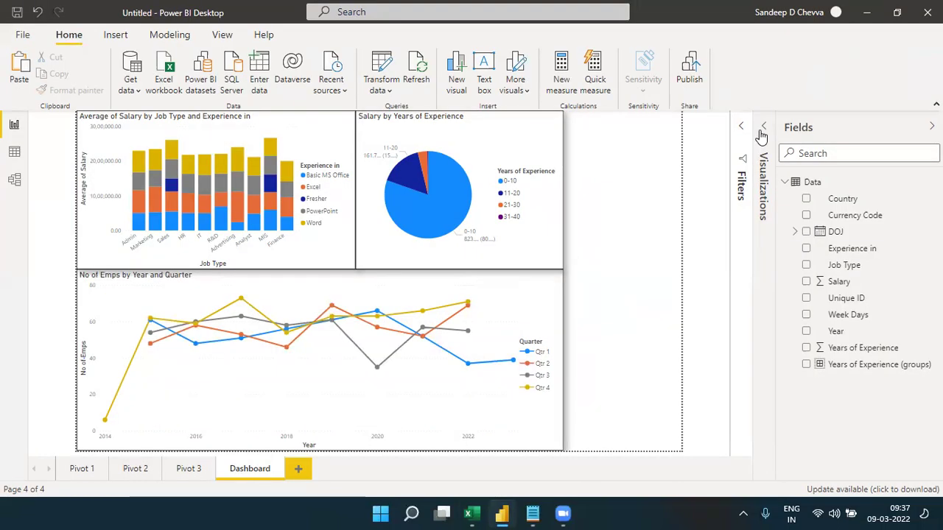
left_click(766, 140)
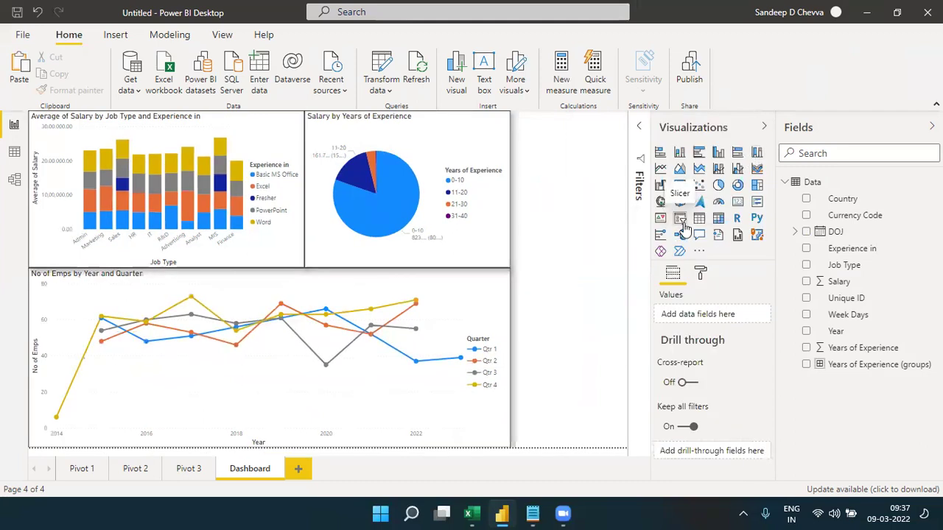
left_click(680, 218)
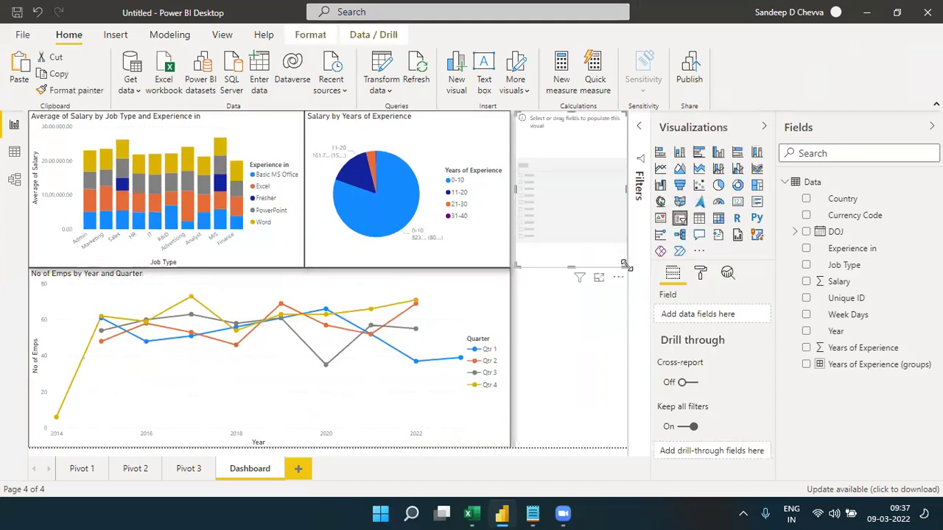
left_click_drag(622, 265, 555, 157)
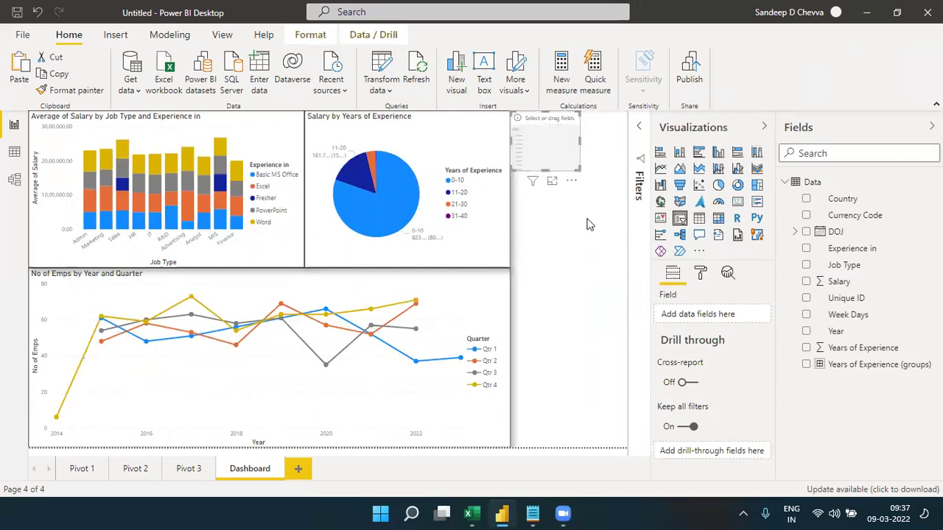
left_click(590, 224)
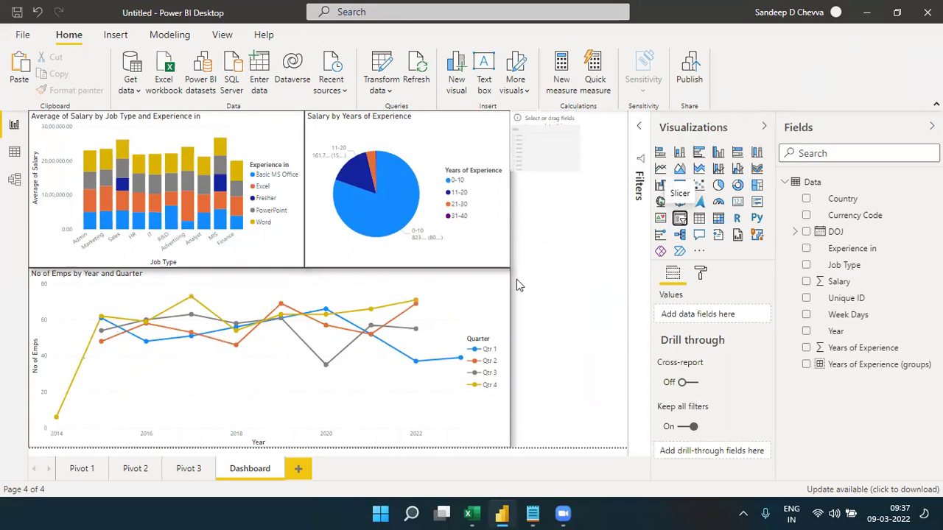
Step: Add a second blank slicer beside the first one, against the Dashboard page's right edge
left_click(549, 158)
key("ctrl+c")
key("ctrl+v")
left_click_drag(565, 195, 592, 204)
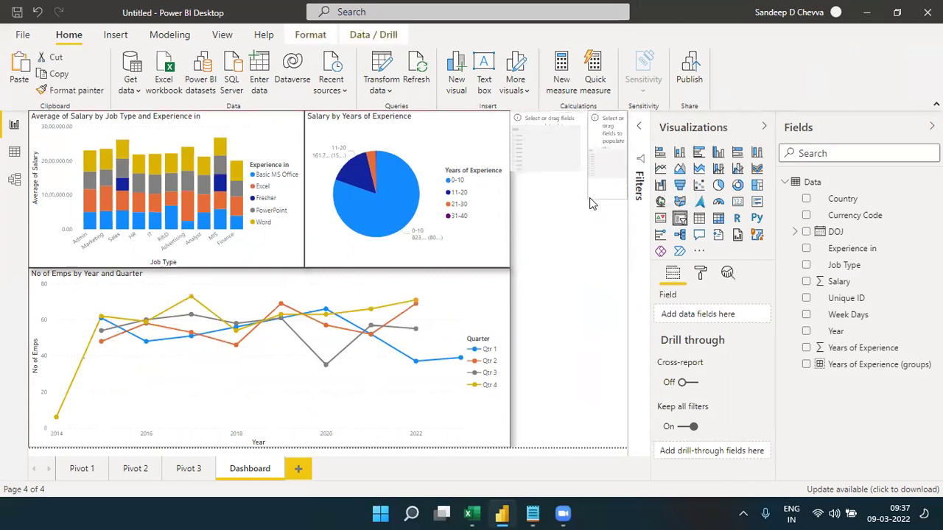
Step: Assign Week Days to the first slicer and Country to the second, stretching the Country slicer down to the page's bottom edge
left_click(545, 162)
left_click_drag(848, 319, 736, 316)
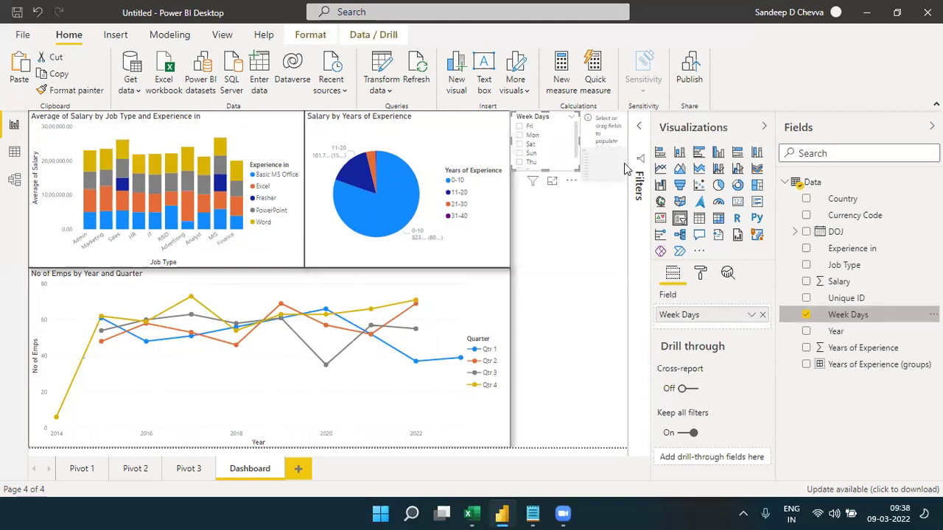
left_click(616, 162)
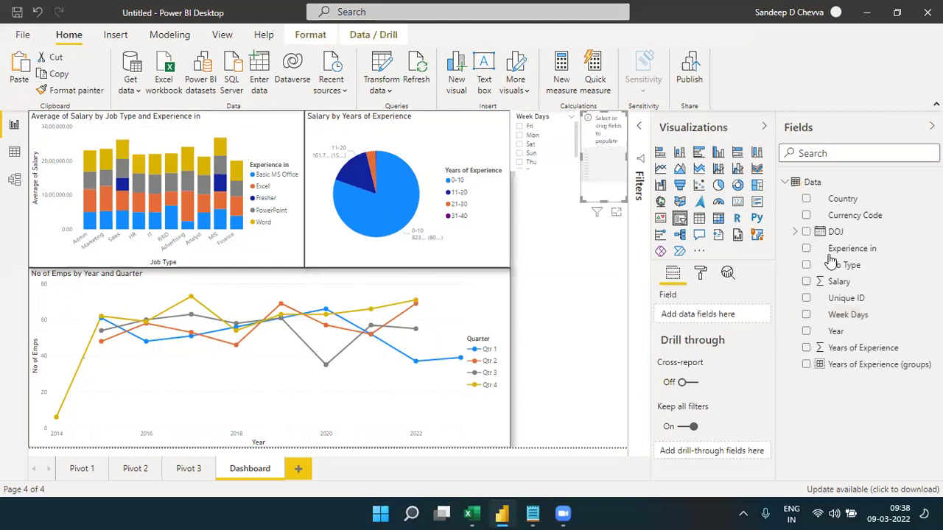
left_click_drag(846, 203, 734, 316)
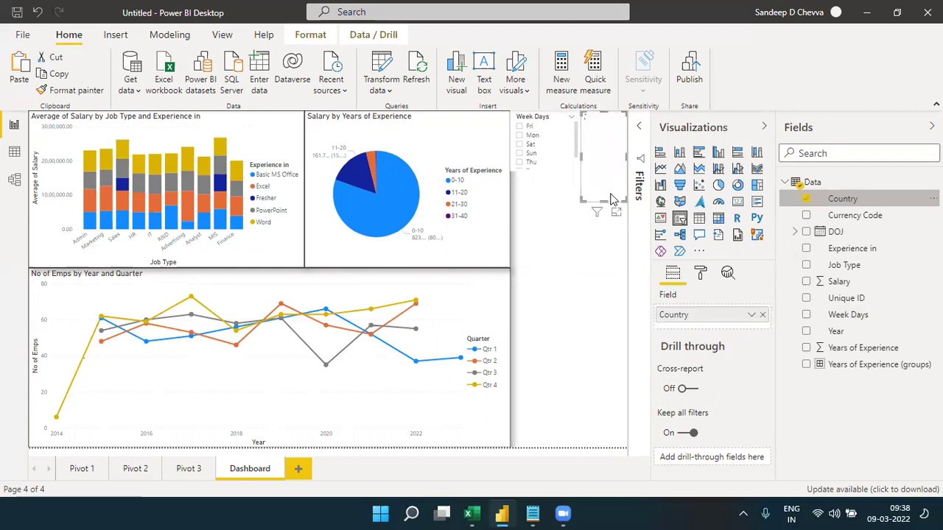
left_click_drag(624, 202, 625, 445)
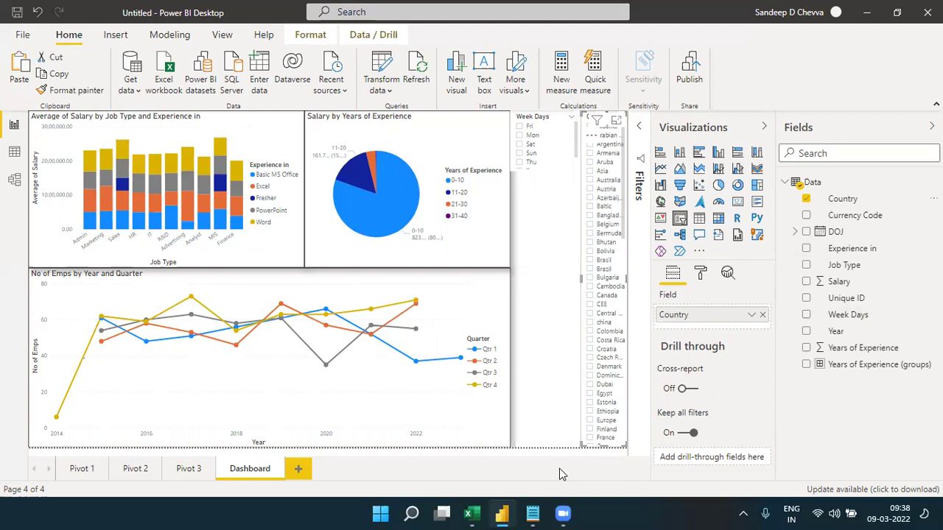
Step: Check the slicers on the Excel DashBoard sheet and add two blank slicers stacked below Week Days on the Power BI Dashboard page
left_click(462, 514)
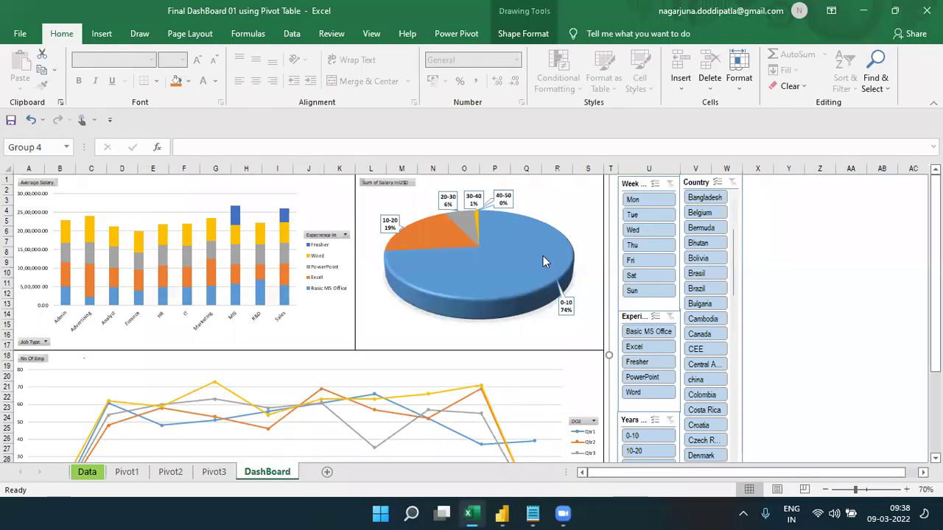
key("alt+Tab")
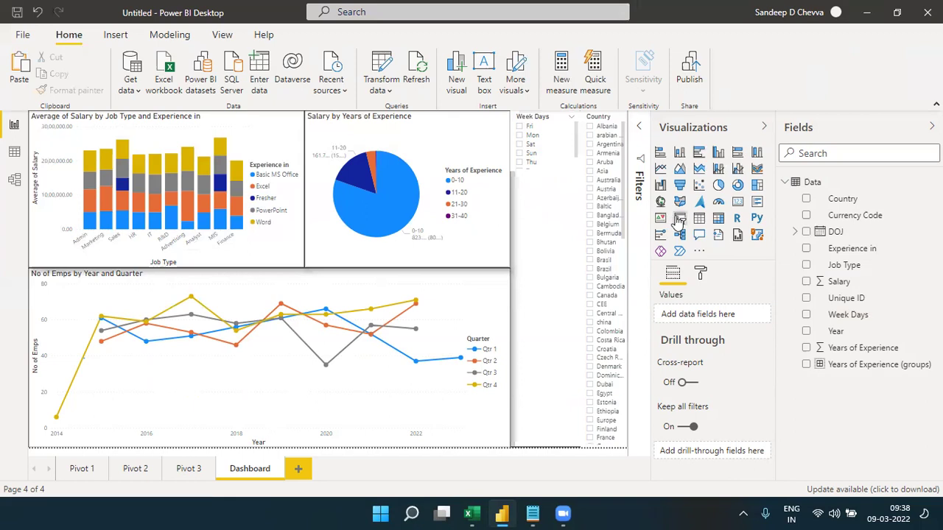
left_click(679, 219)
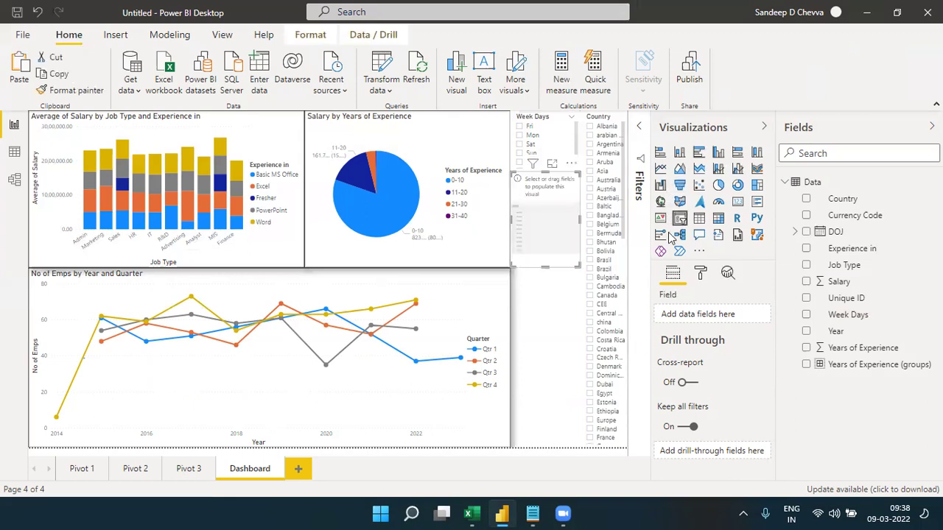
left_click(679, 219)
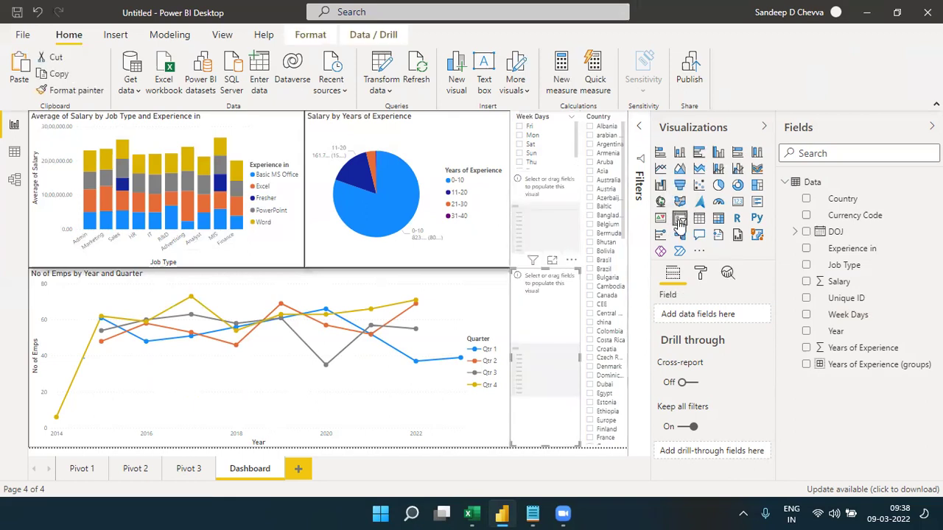
Step: Assign Year to the lower new slicer, shortened to just below its list, and Experience in to the upper one
left_click_drag(827, 333, 741, 321)
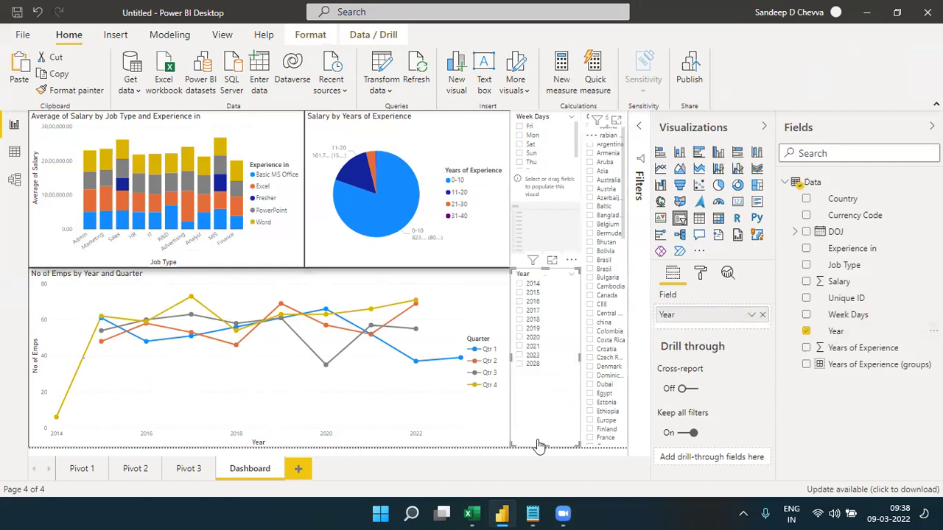
left_click_drag(546, 390, 546, 383)
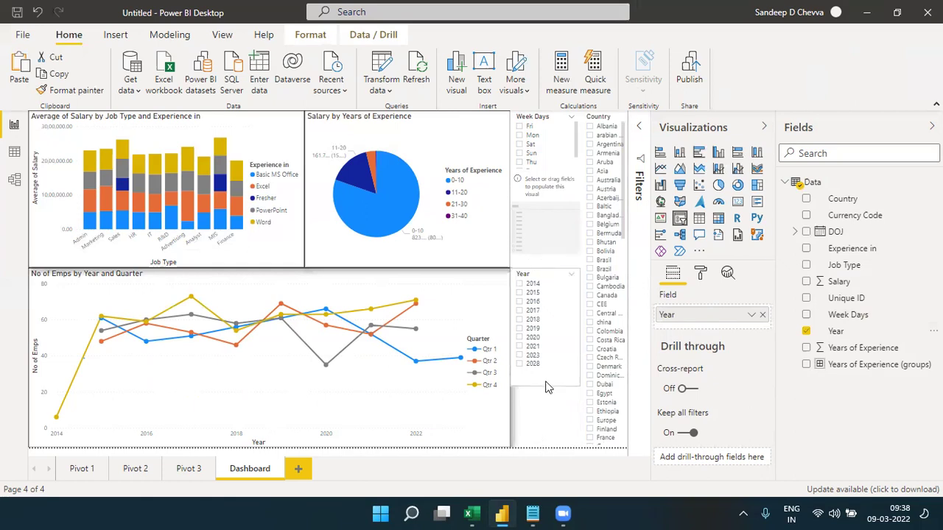
left_click(537, 191)
left_click_drag(857, 252, 741, 324)
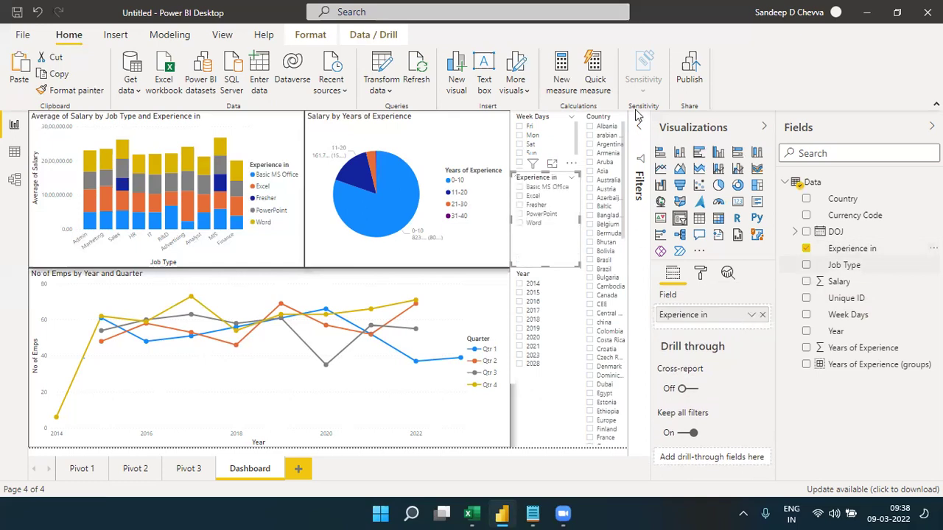
left_click(552, 415)
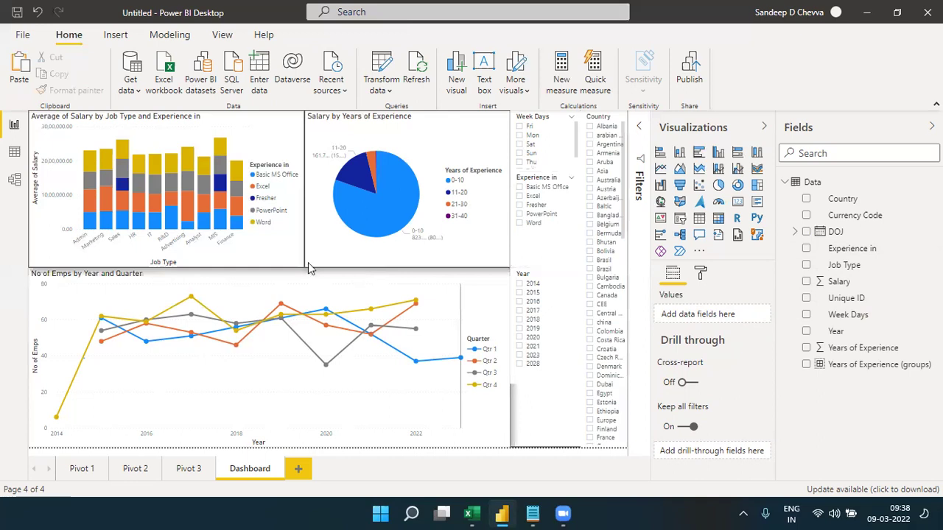
Step: Narrow the column and line charts and shift the pie chart against the column chart, making more room for the slicers
left_click(305, 190)
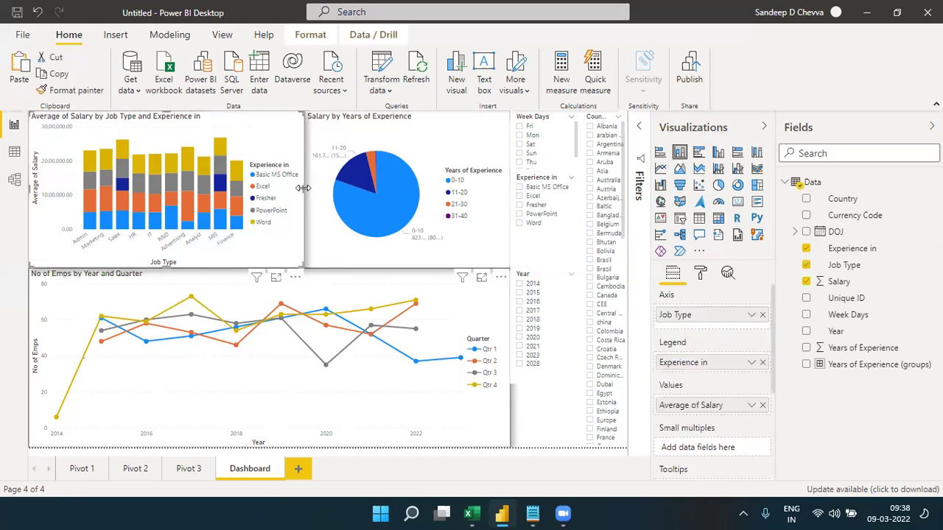
left_click_drag(303, 191, 286, 192)
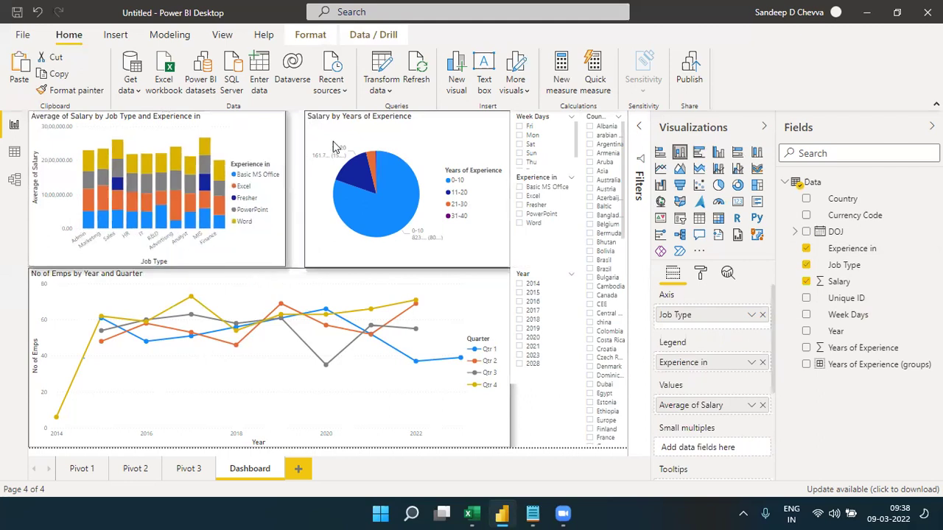
left_click_drag(313, 146, 294, 147)
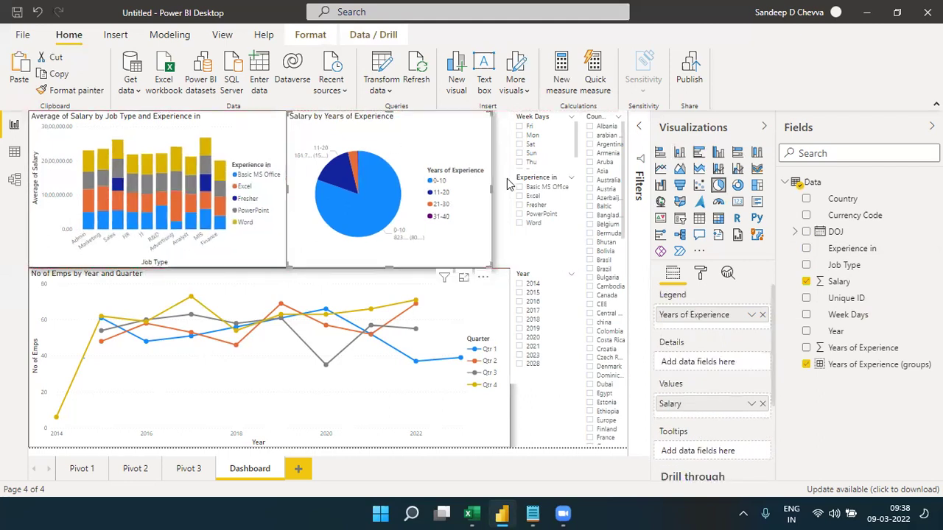
left_click(542, 118)
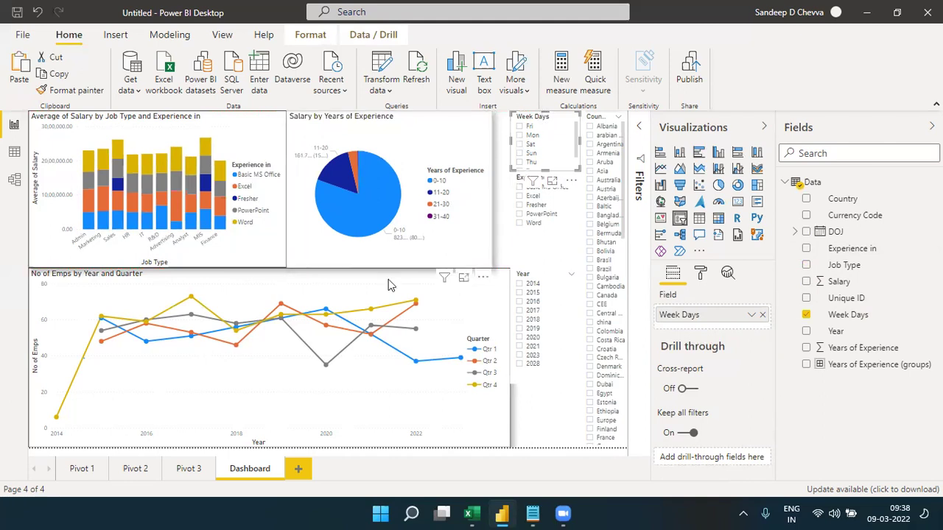
left_click(506, 361)
left_click_drag(508, 358, 492, 359)
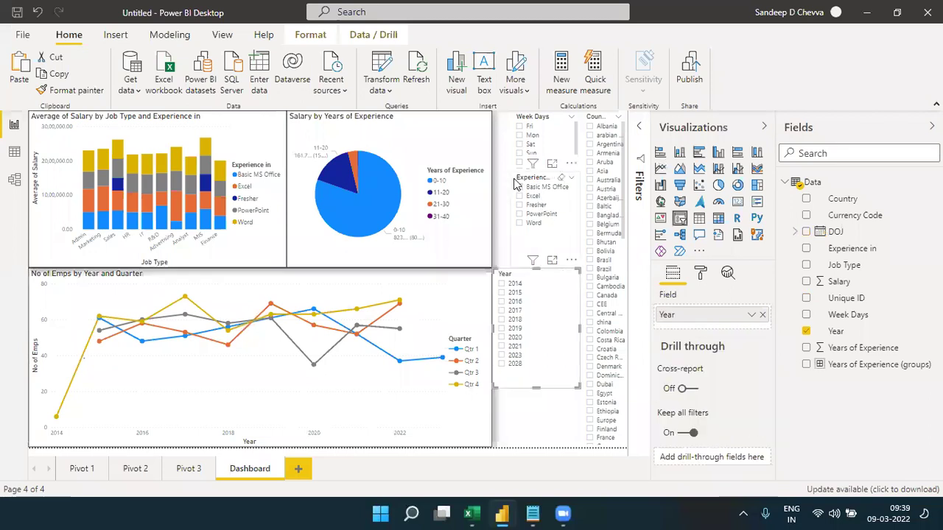
Step: Extend the Year, Experience in and Week Days slicers to meet the charts, lengthening Week Days down to a slightly shortened Experience in slicer
left_click_drag(506, 185, 493, 178)
left_click_drag(561, 264, 580, 269)
left_click_drag(536, 175, 537, 186)
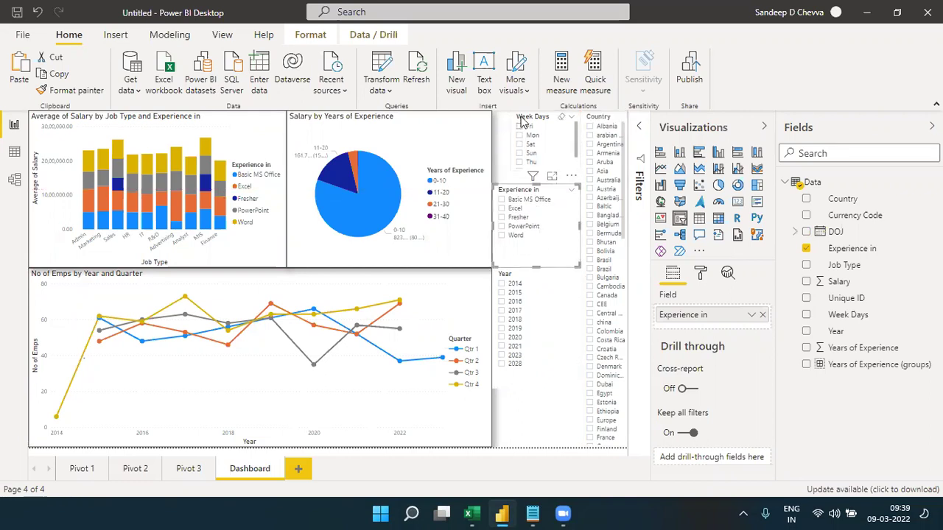
left_click_drag(520, 127, 504, 127)
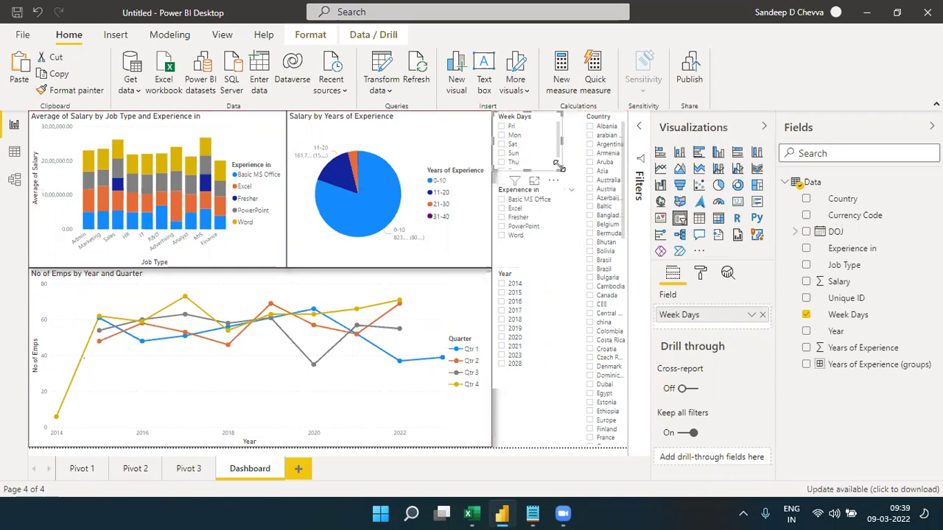
left_click_drag(562, 171, 581, 184)
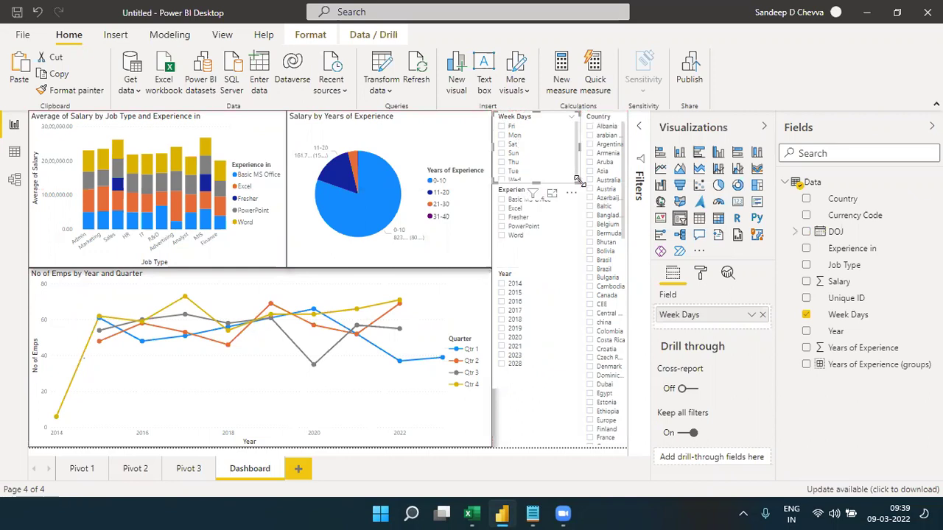
left_click(536, 418)
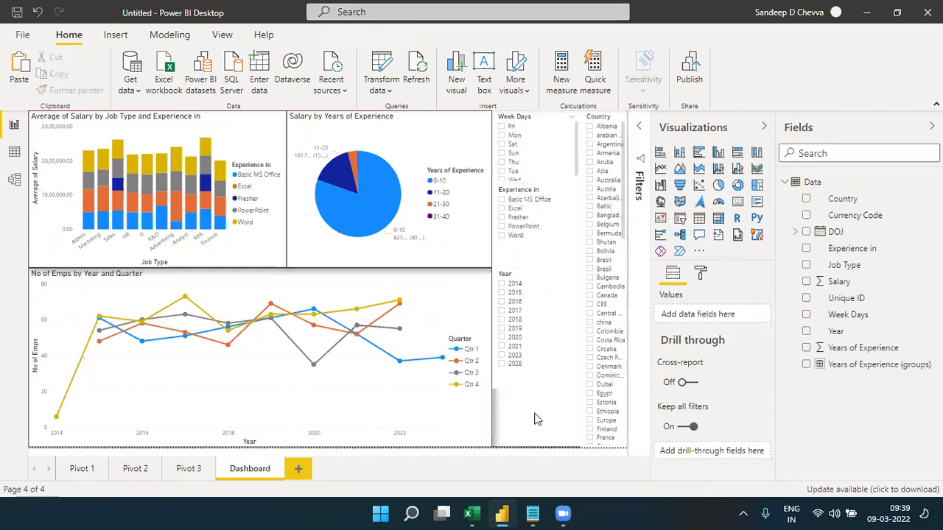
Step: Test the slicers by filtering on Dubai, 2016, PowerPoint and Europe, clearing every selection again
left_click(605, 390)
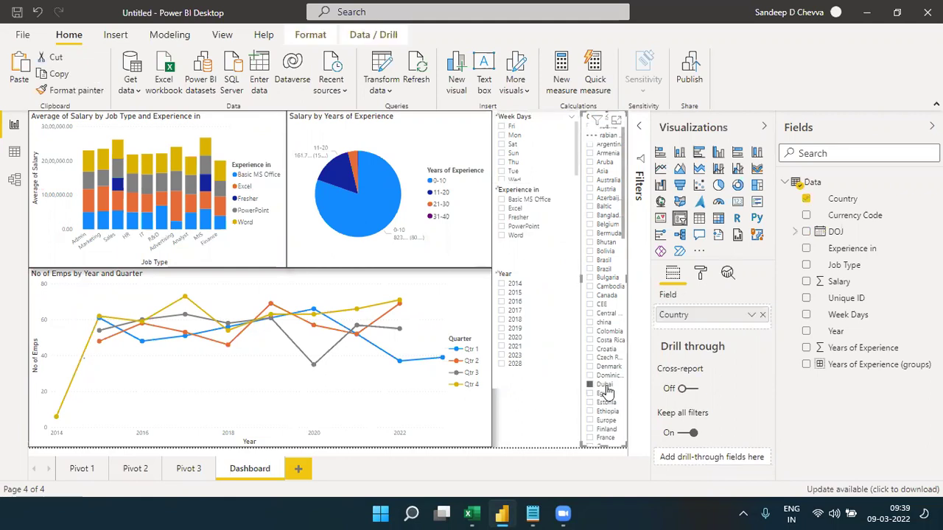
left_click(605, 390)
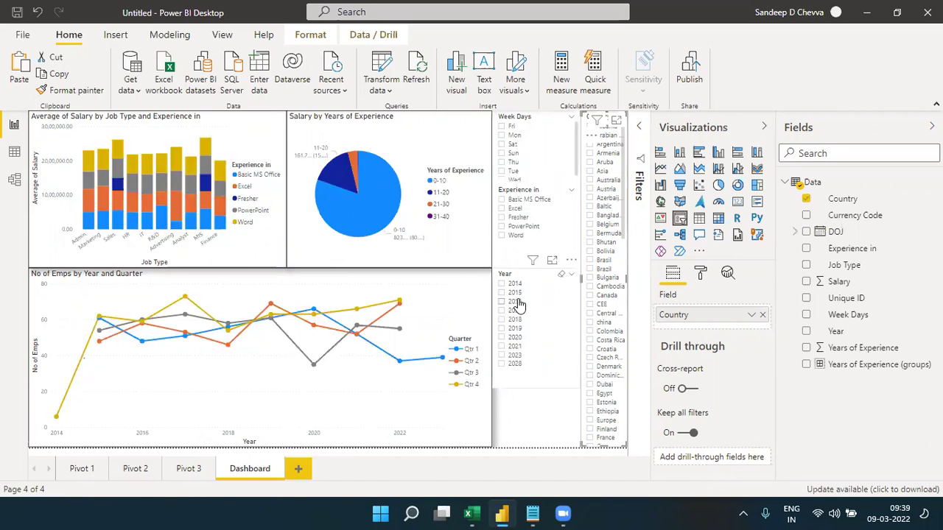
left_click(518, 302)
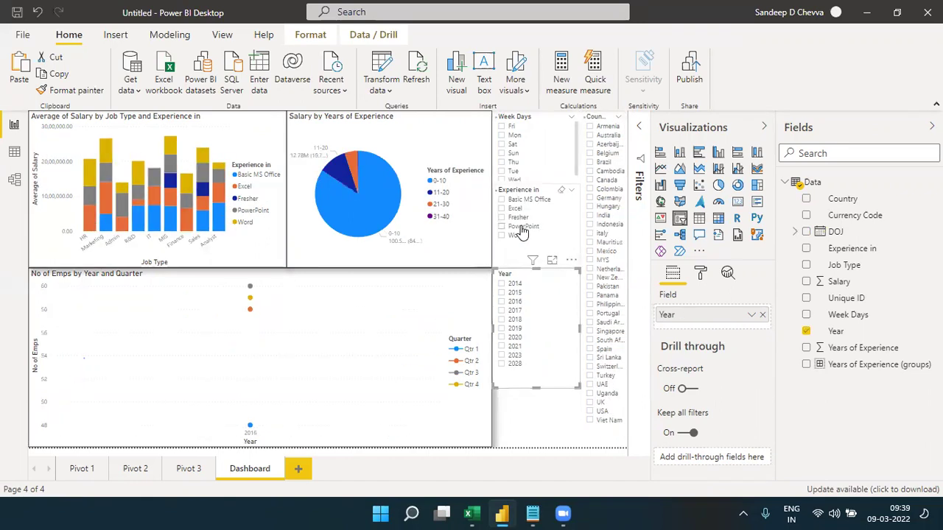
left_click(521, 227)
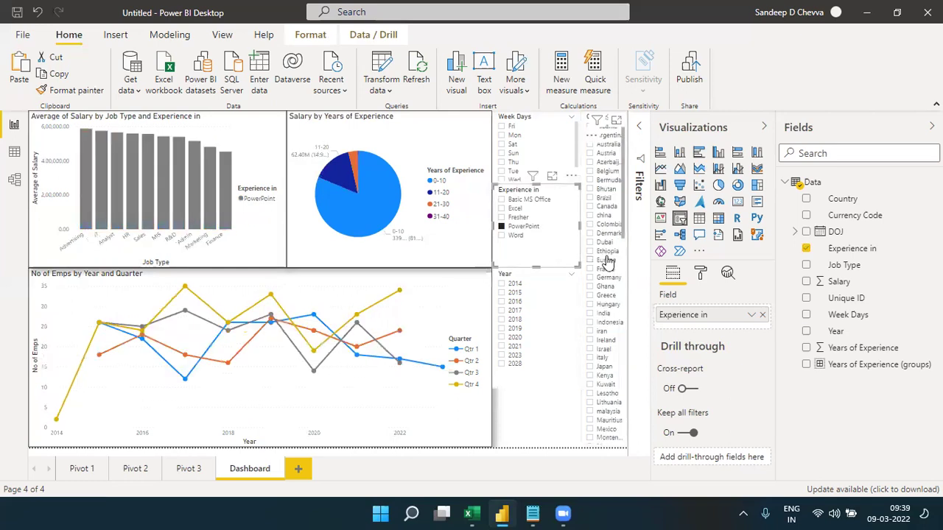
left_click(605, 260)
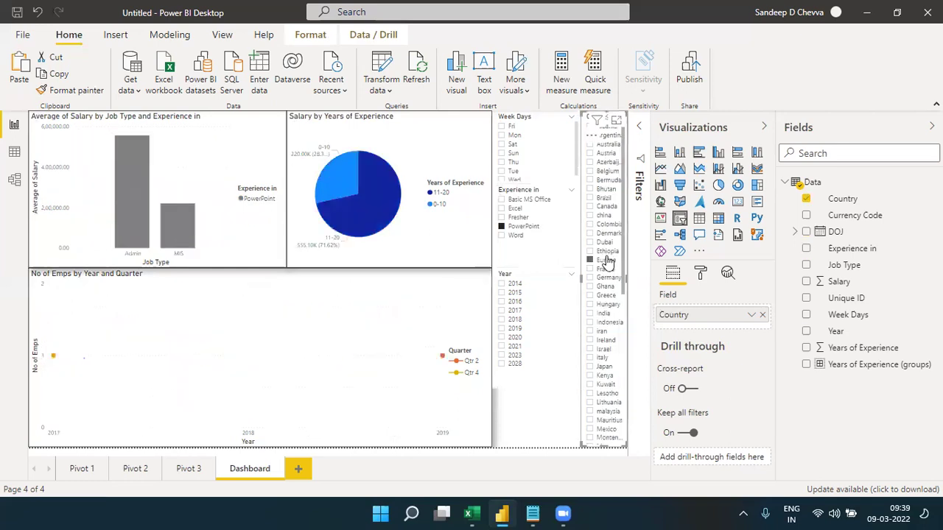
left_click(606, 260)
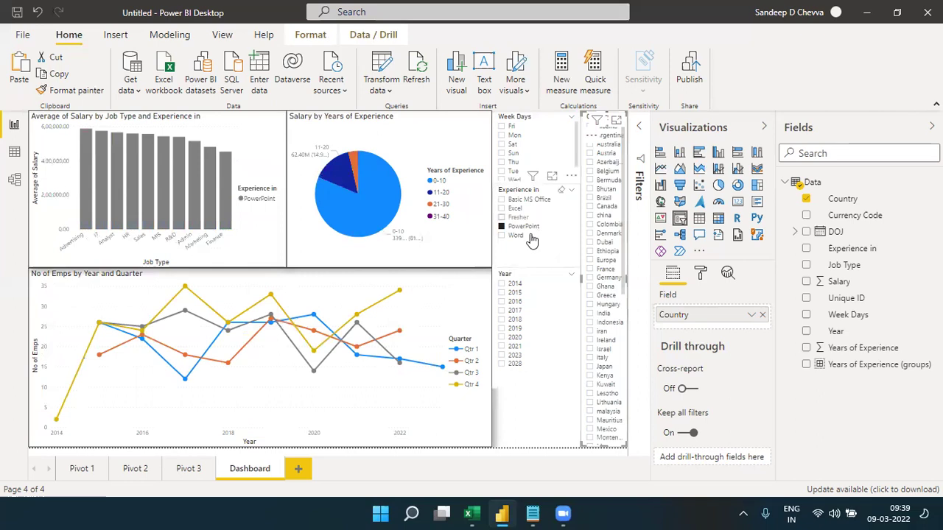
left_click(529, 229)
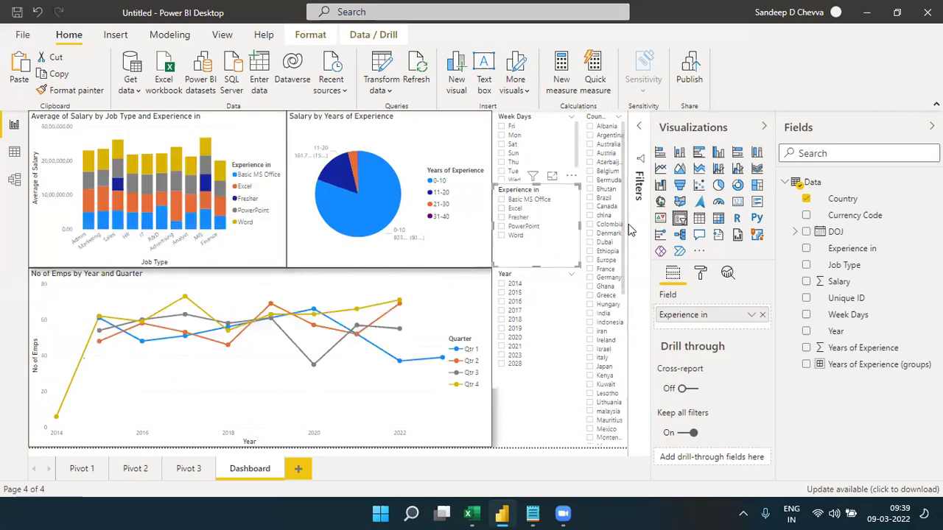
Step: Narrow the Year, Experience in and Week Days slicers to a common right edge, clearing the accidental PowerPoint selection
left_click(547, 276)
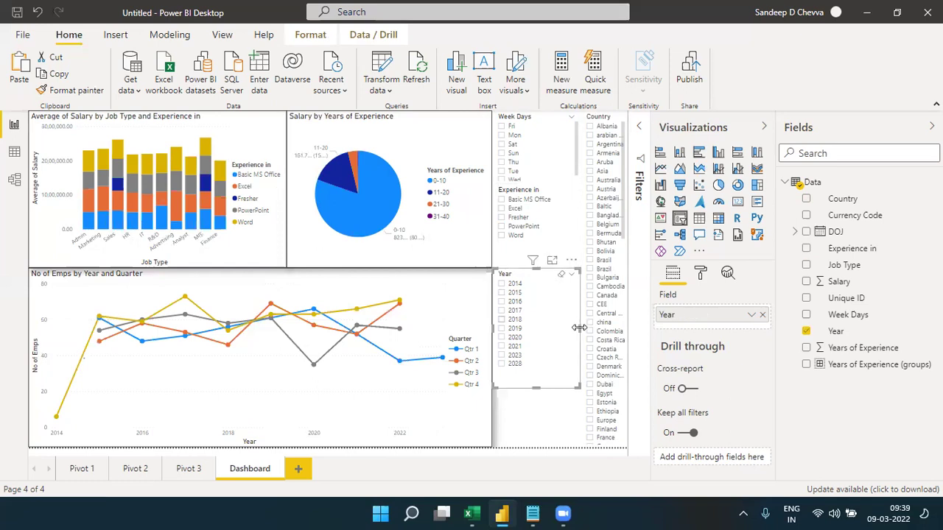
left_click_drag(578, 331, 567, 331)
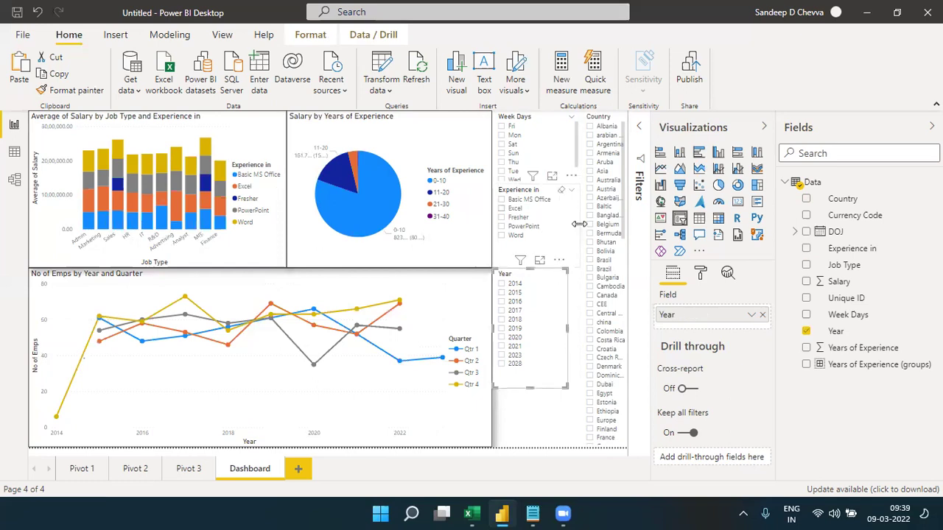
left_click(503, 226)
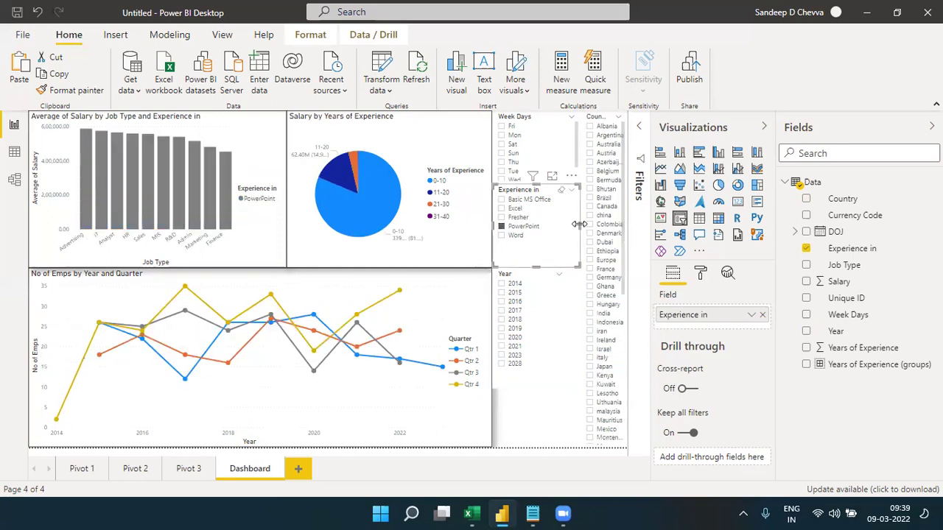
left_click_drag(579, 223, 567, 223)
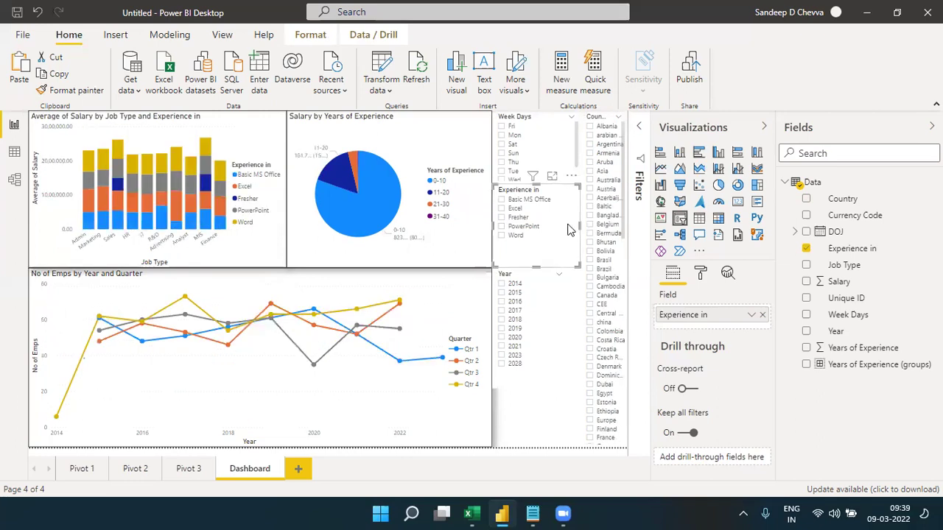
left_click(548, 125)
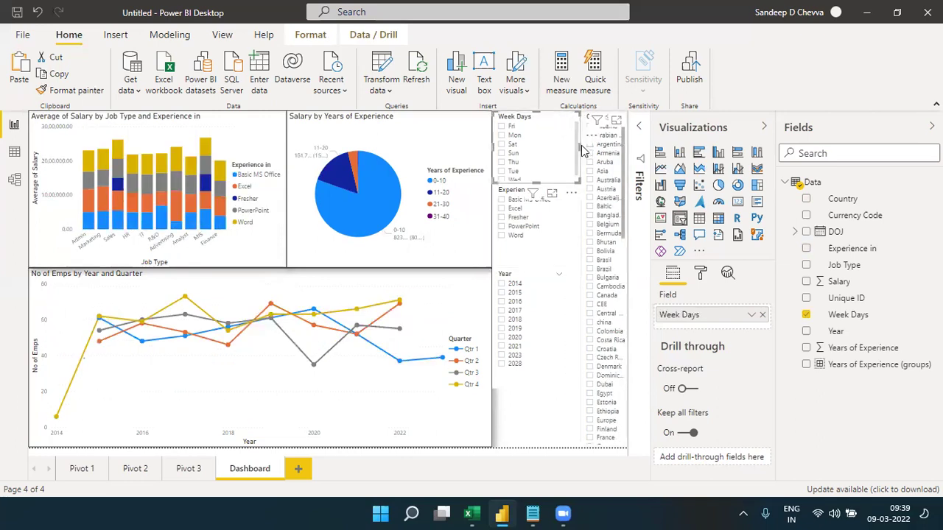
left_click_drag(581, 145, 567, 147)
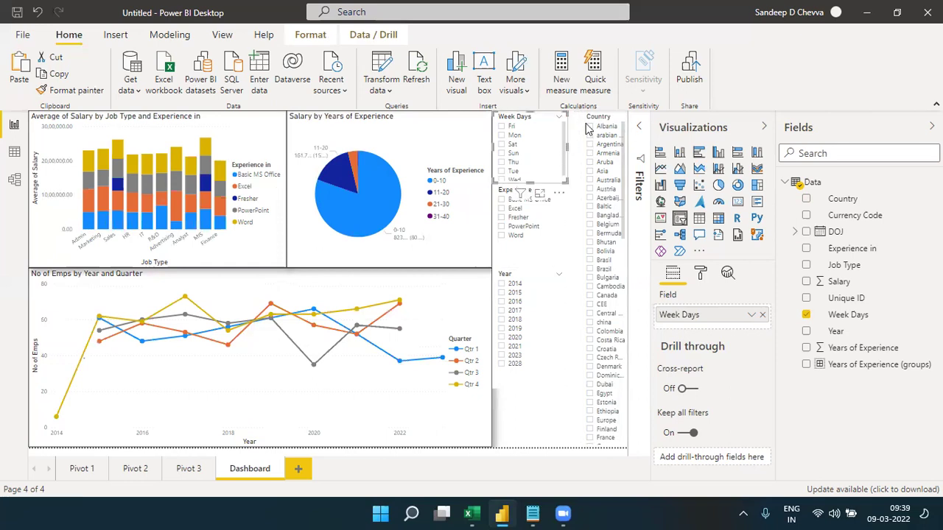
Step: Widen the Country slicer leftward until it meets the other slicers
left_click(578, 254)
left_click_drag(580, 279, 572, 286)
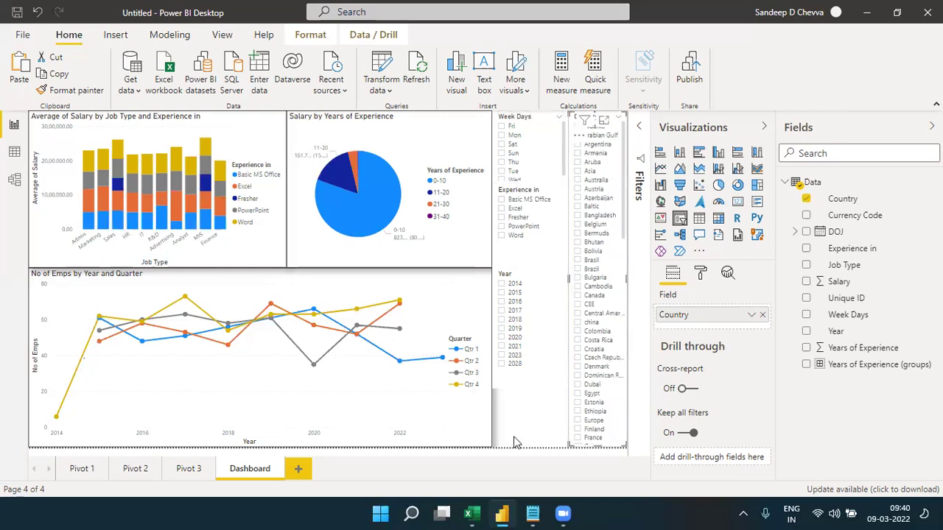
left_click(515, 442)
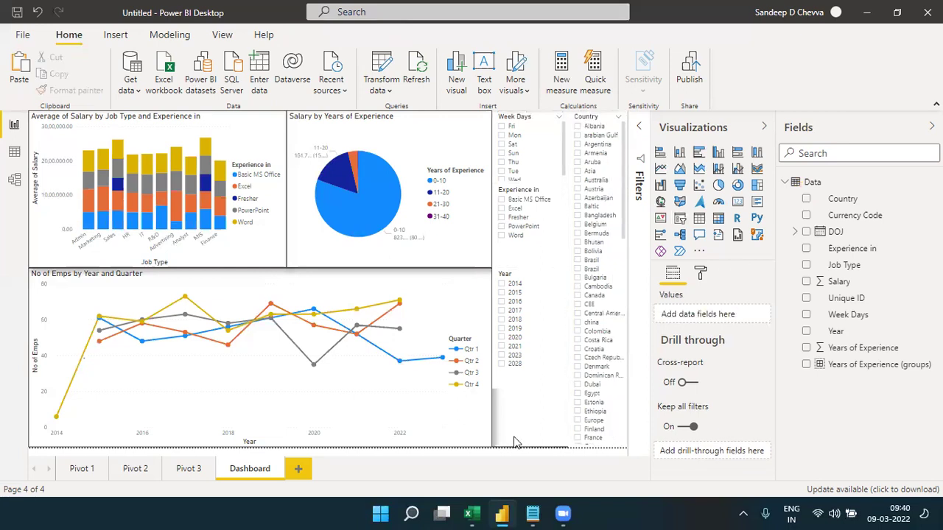
Step: Review the Pivot 3, Pivot 2 and Pivot 1 report pages
left_click(190, 475)
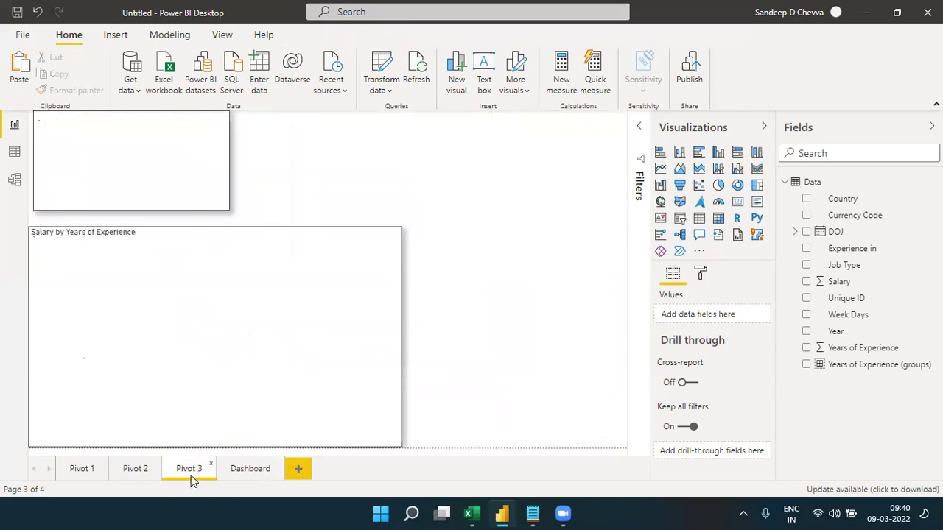
left_click(127, 472)
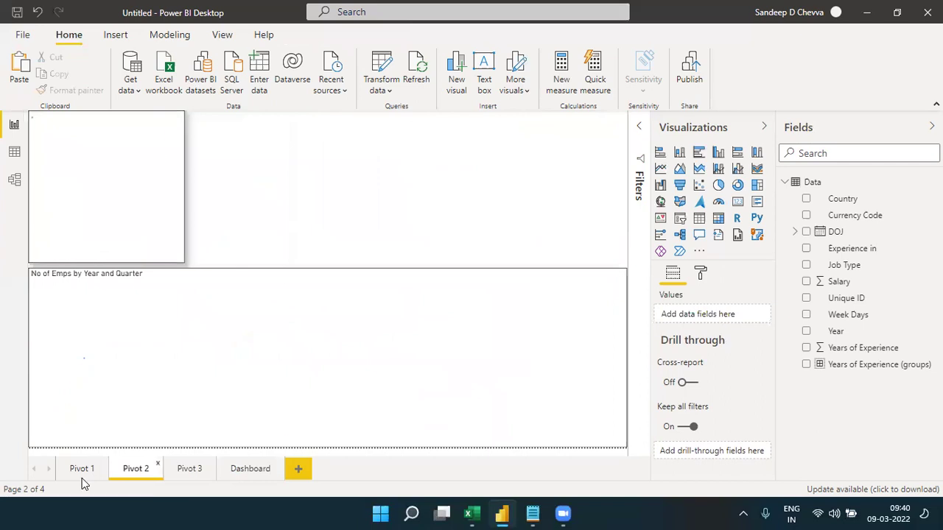
left_click(82, 476)
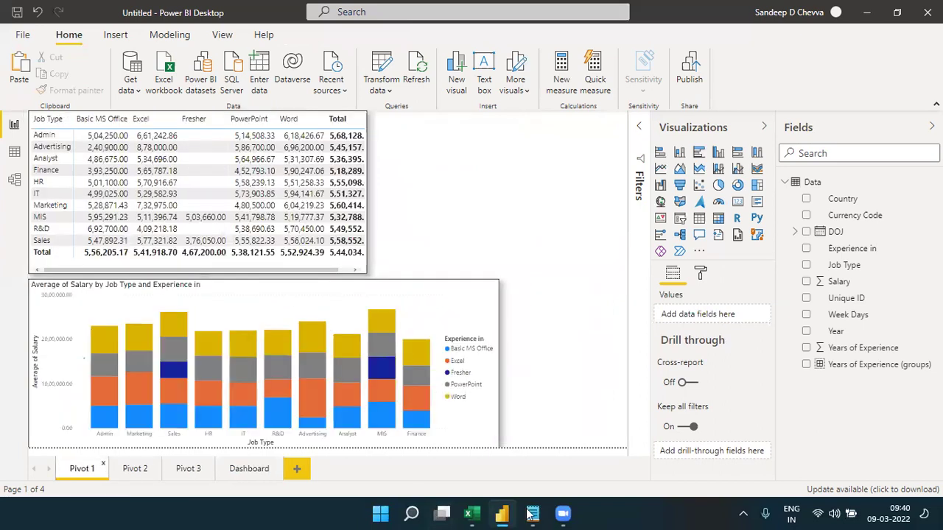
Step: Switch to the Notepad notes, review the data extraction and reporting or visualization points, including dashboards, reports and formatting, and return to Power BI
key("alt+Tab")
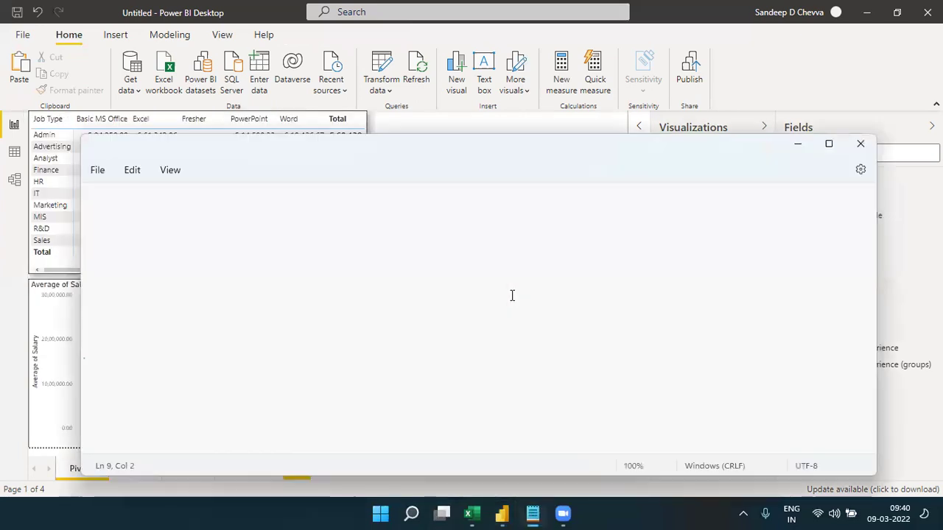
left_click_drag(133, 262, 85, 237)
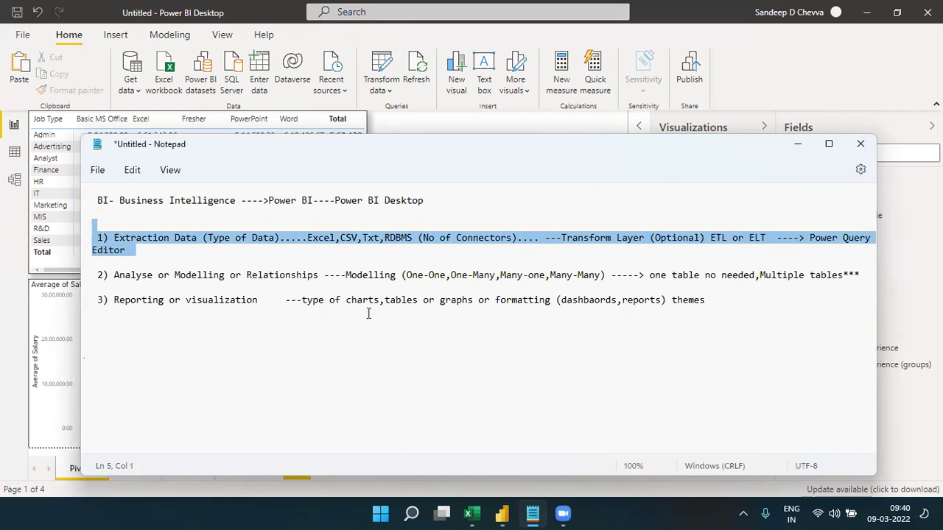
left_click_drag(707, 302, 479, 300)
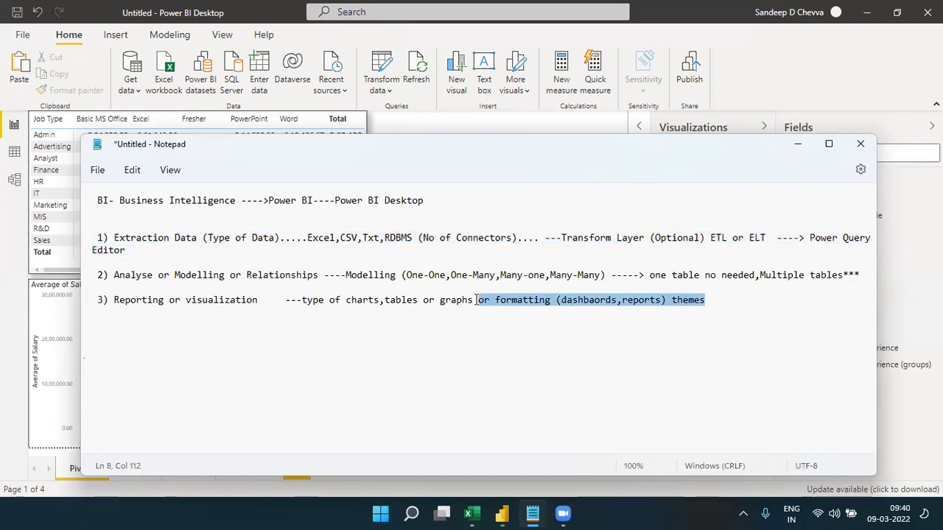
double_click(570, 297)
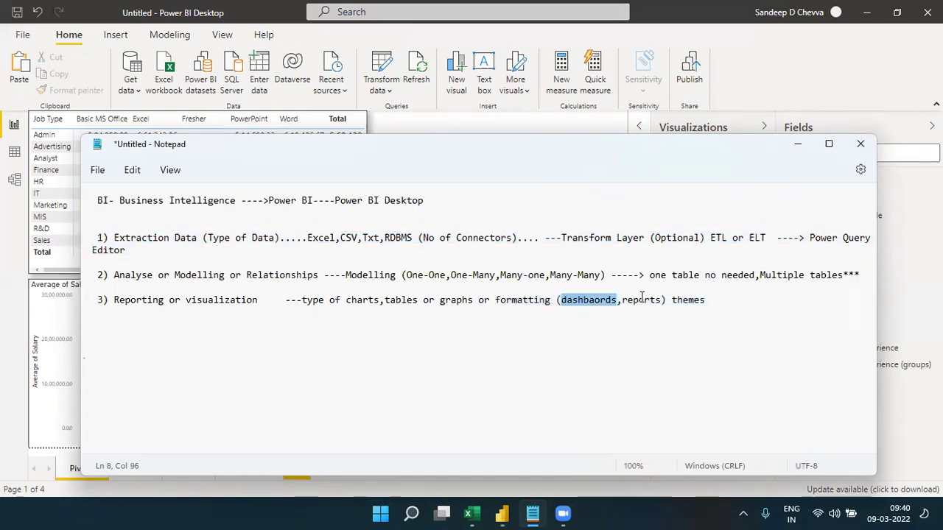
left_click(638, 300)
double_click(639, 300)
double_click(549, 301)
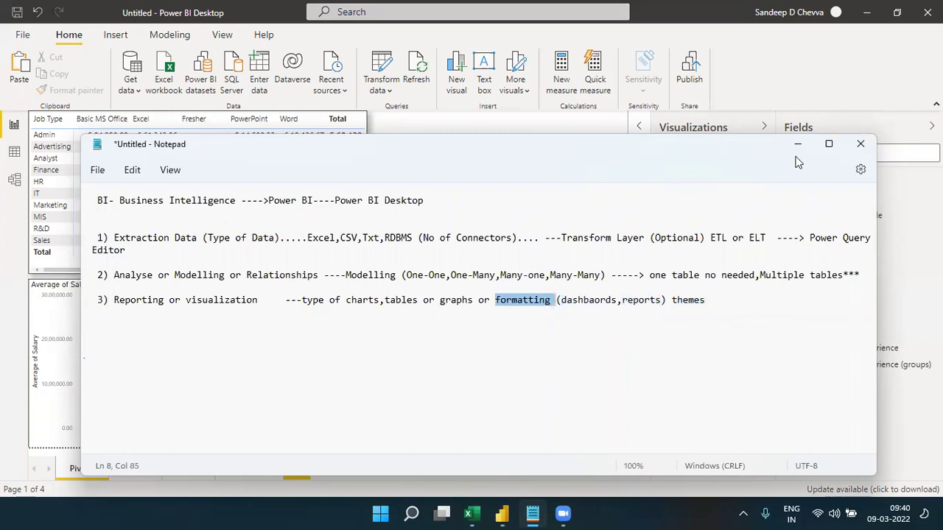
left_click(796, 145)
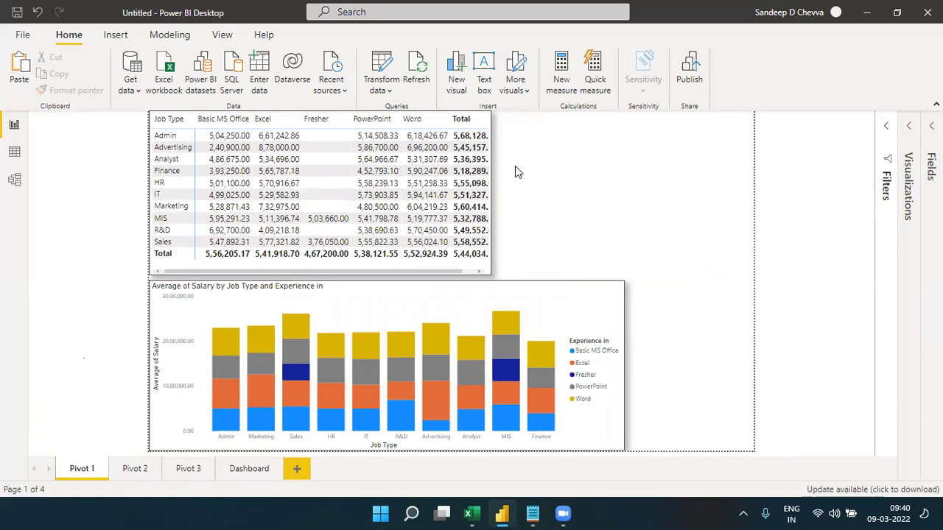
Step: Widen the salary matrix on the Pivot 1 page until its Total column fits fully without horizontal scrolling
left_click(480, 271)
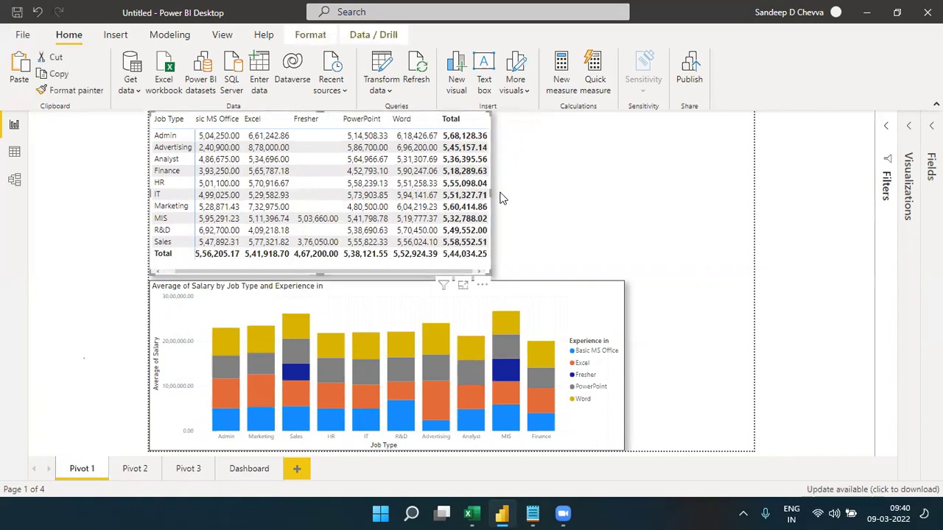
left_click_drag(493, 194, 525, 205)
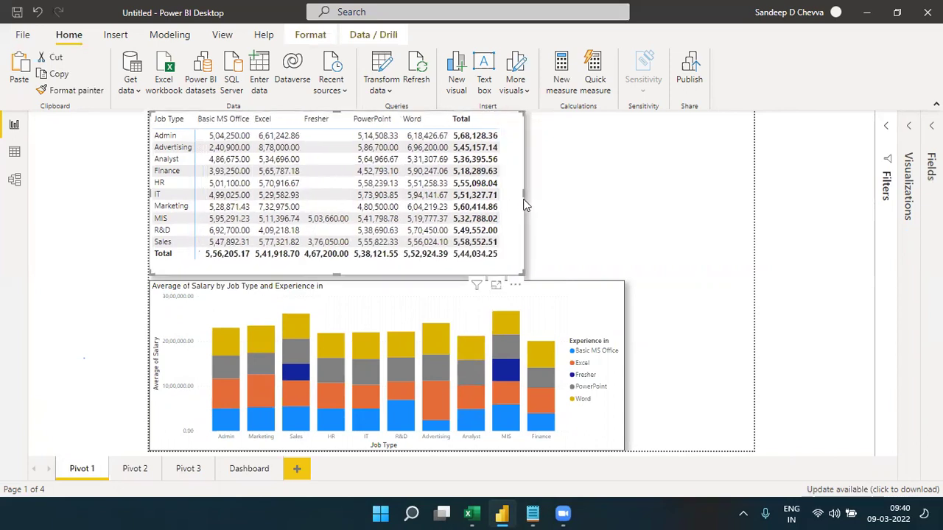
Step: Reopen the Notepad notes, highlight the Extraction Data line up to Power Query, and return to the Pivot 1 report page
left_click(532, 514)
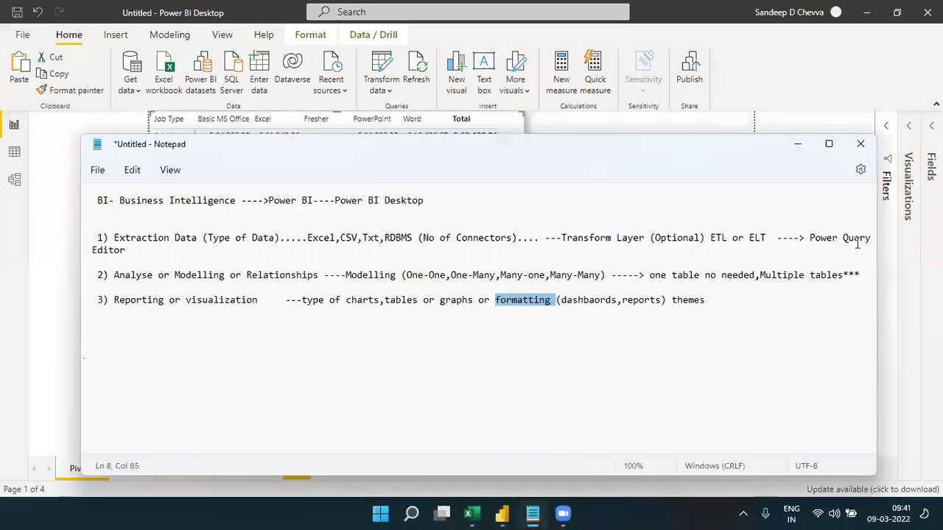
left_click(871, 239)
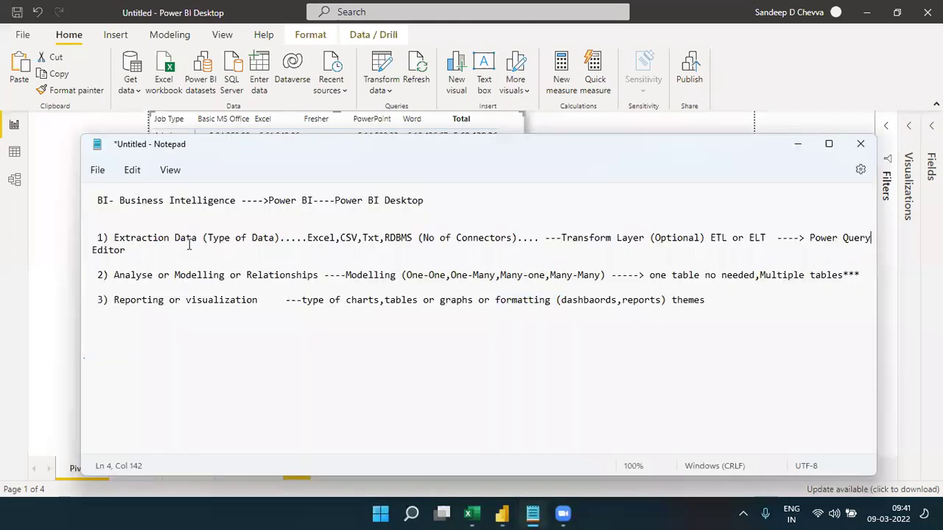
key("shift+Home")
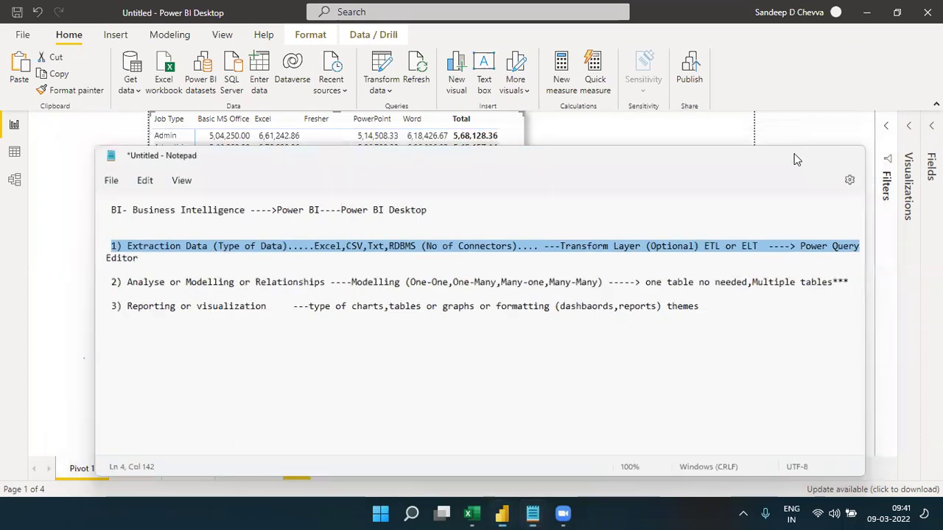
left_click(798, 145)
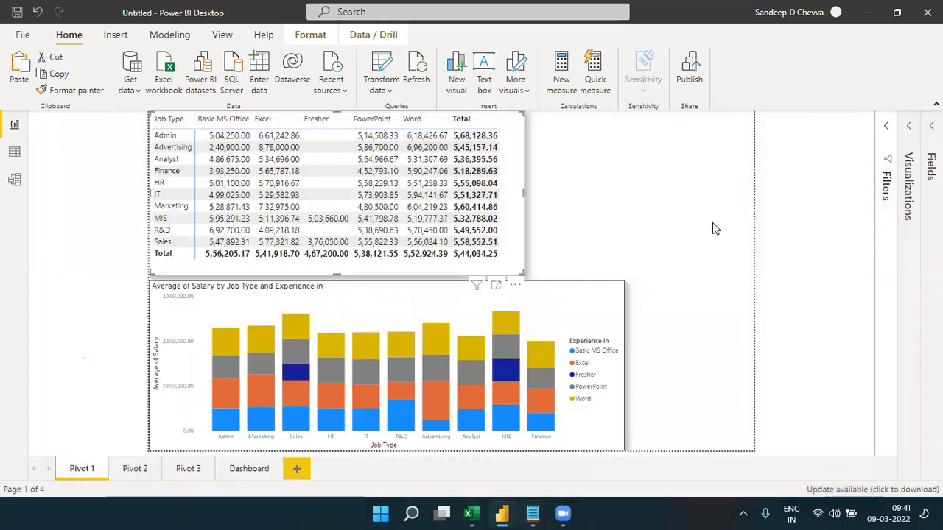